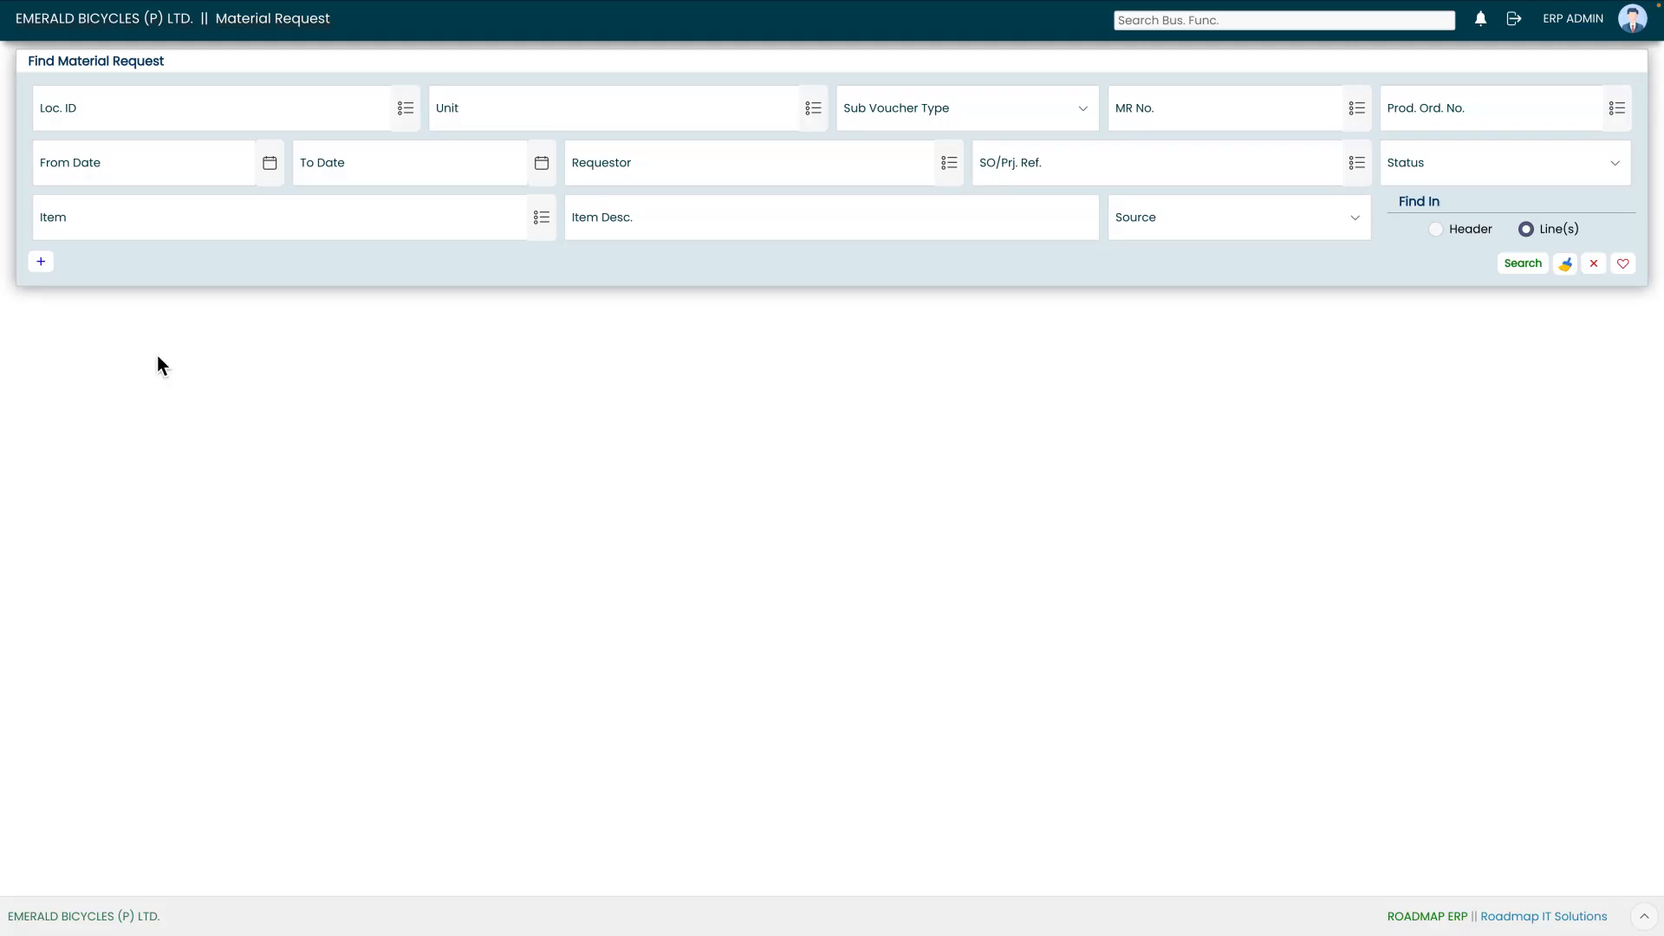
# Start a new material request with MR type Department and PURCHASE as the requestor
pyautogui.click(41, 261)
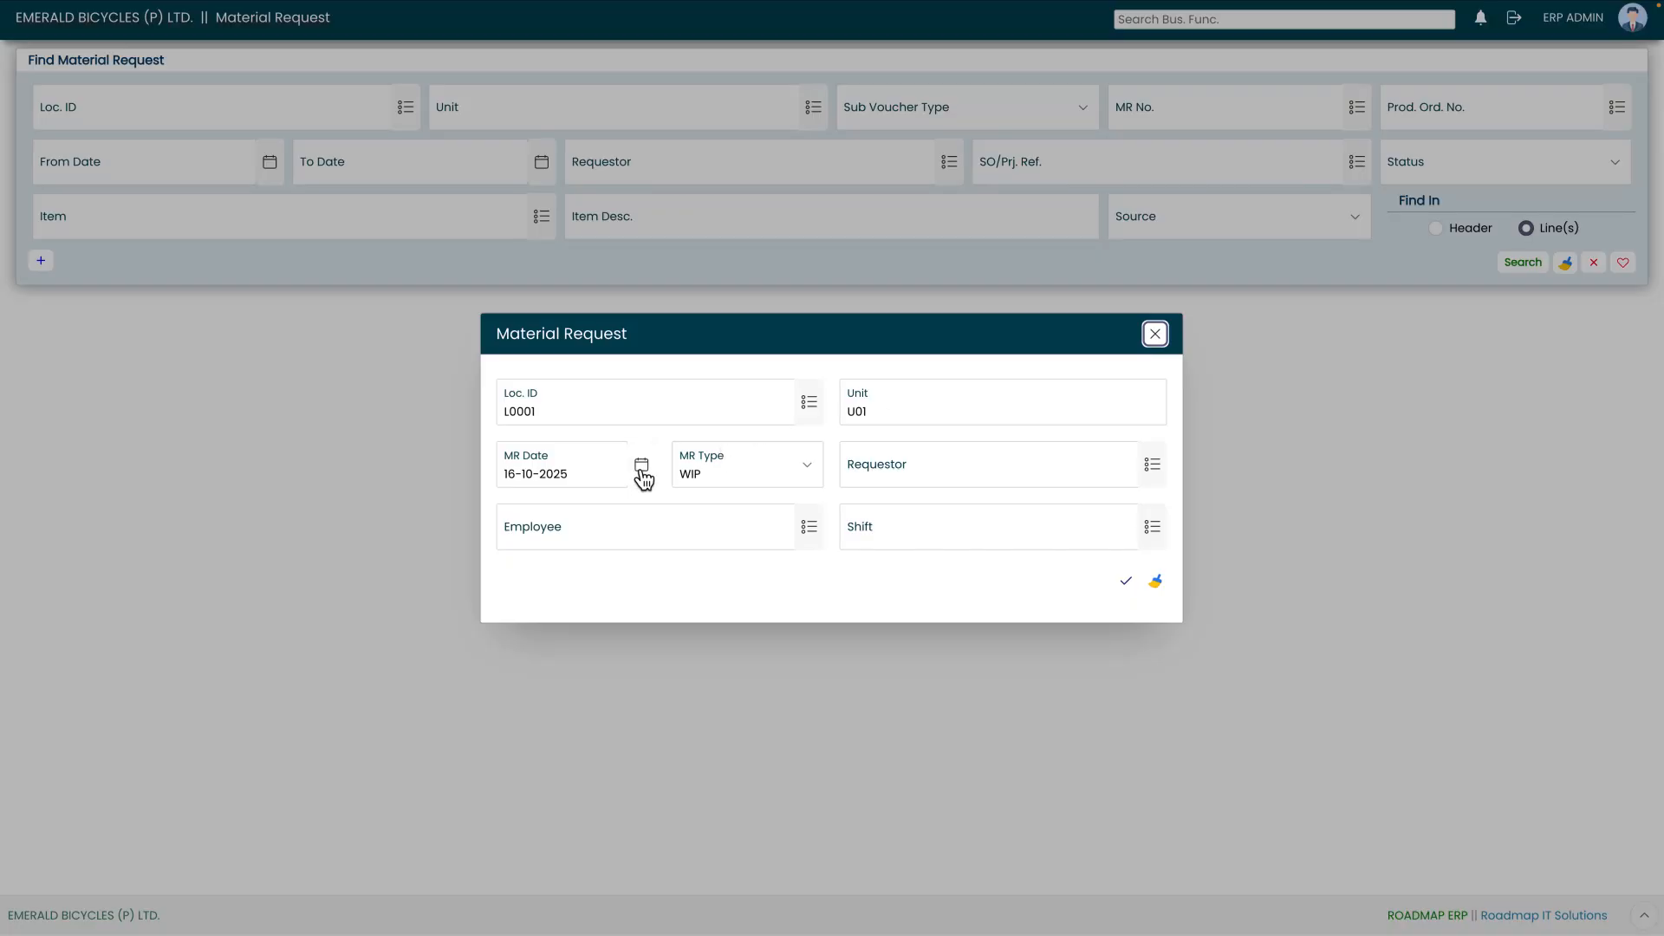
pyautogui.click(789, 472)
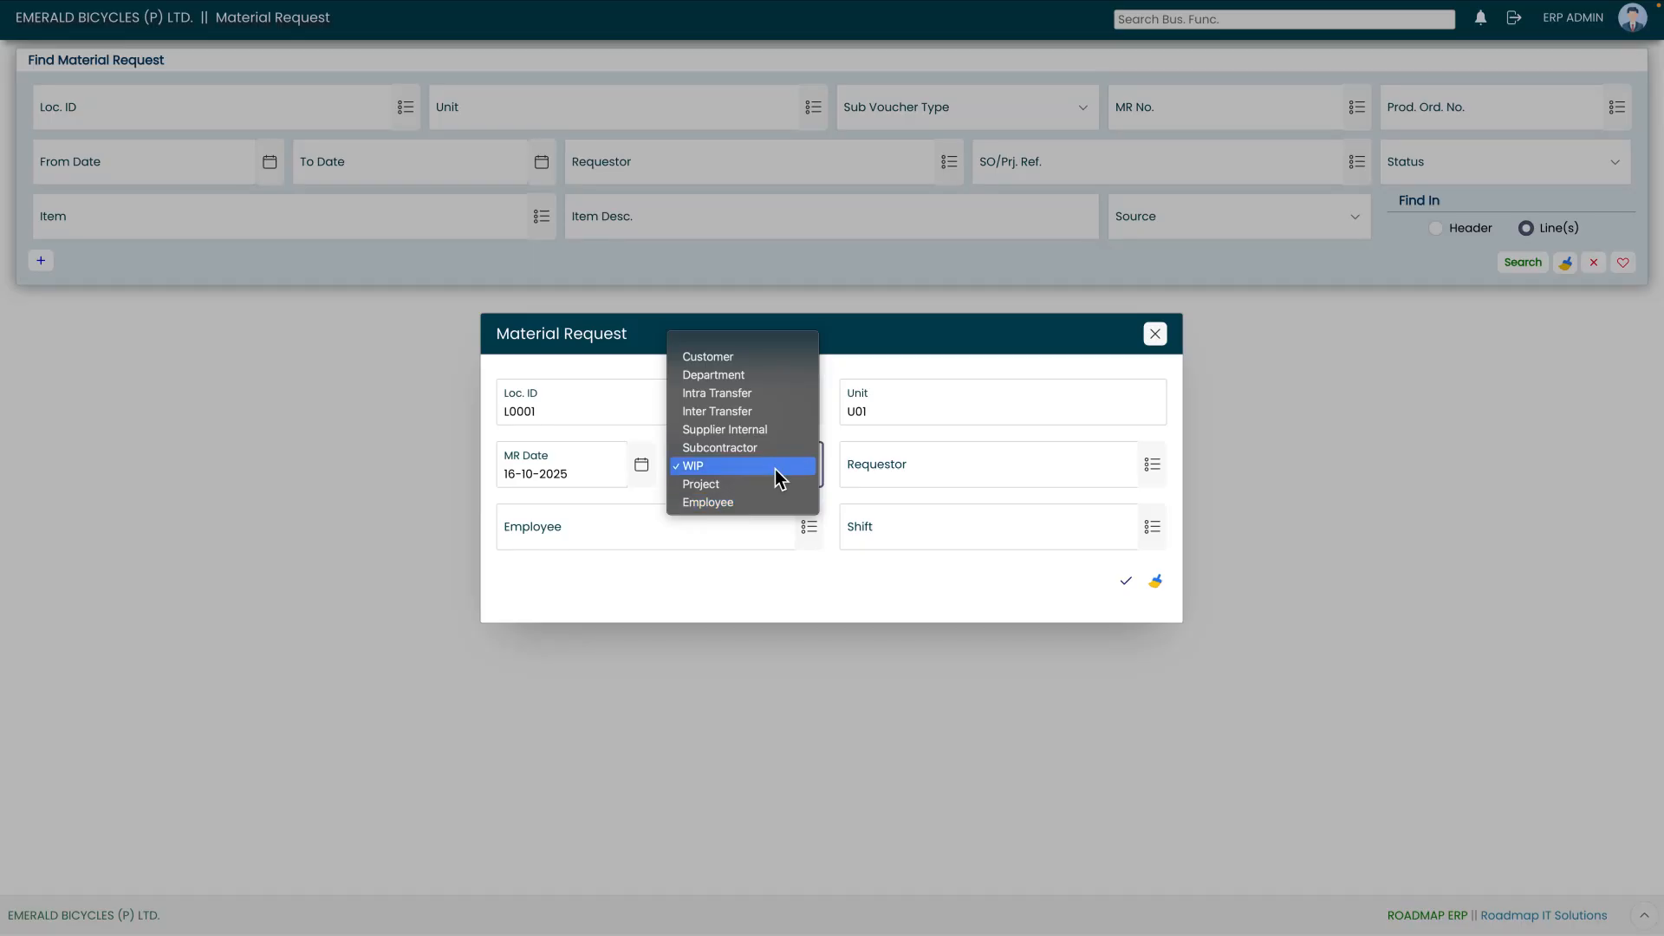
pyautogui.click(751, 382)
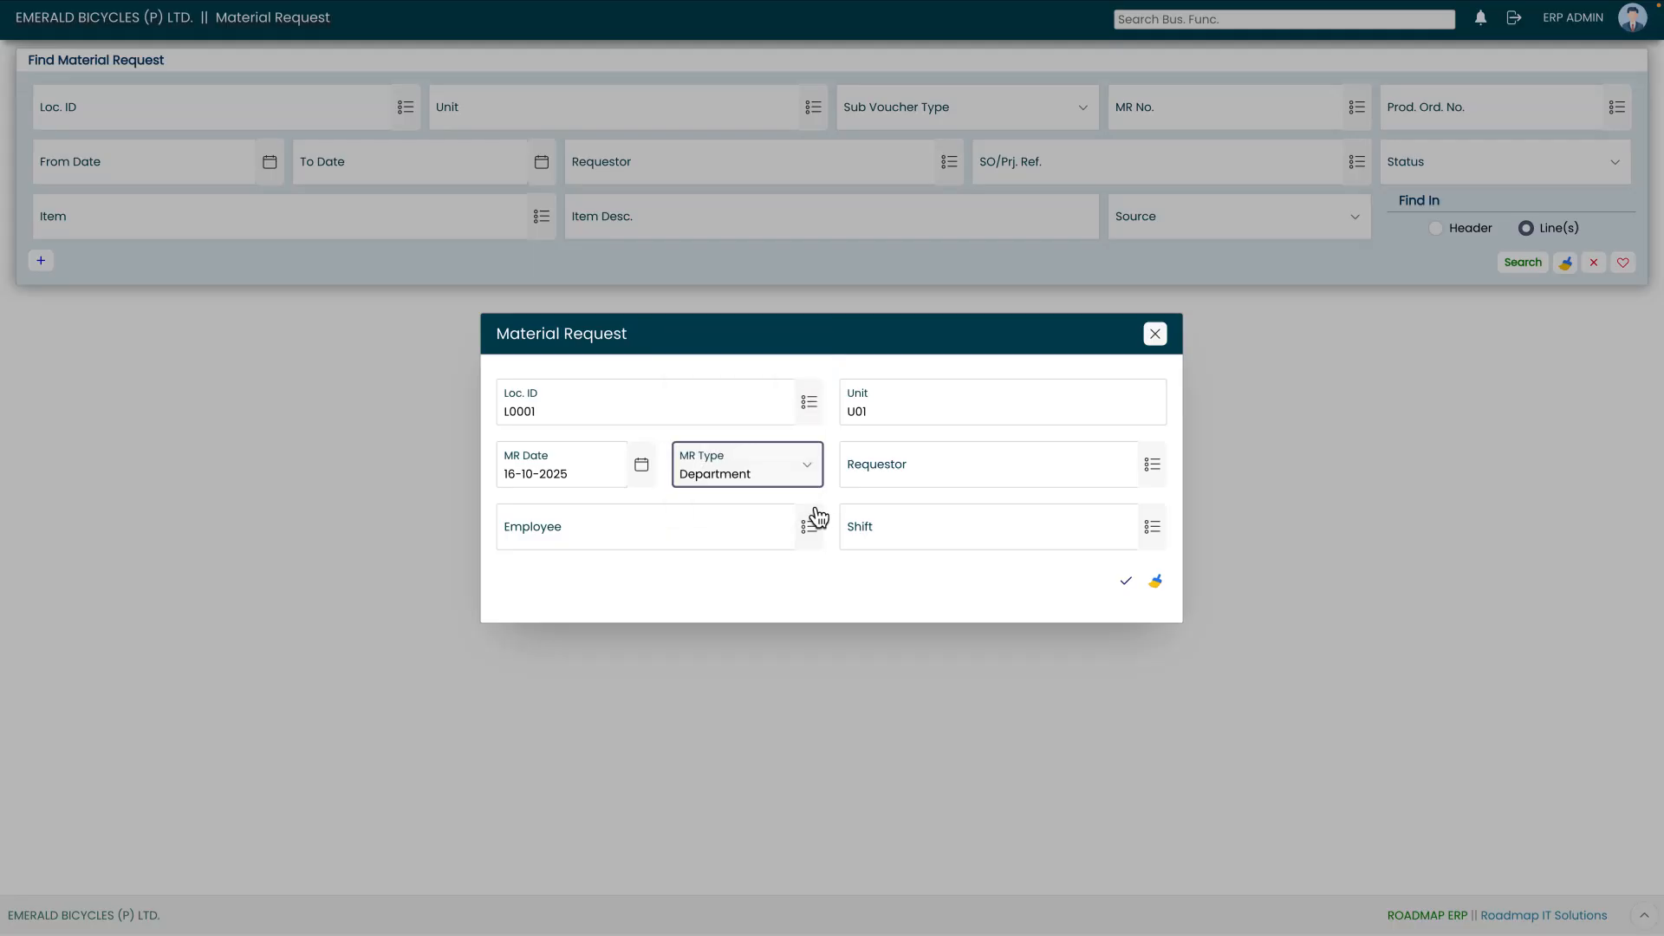
pyautogui.click(1107, 476)
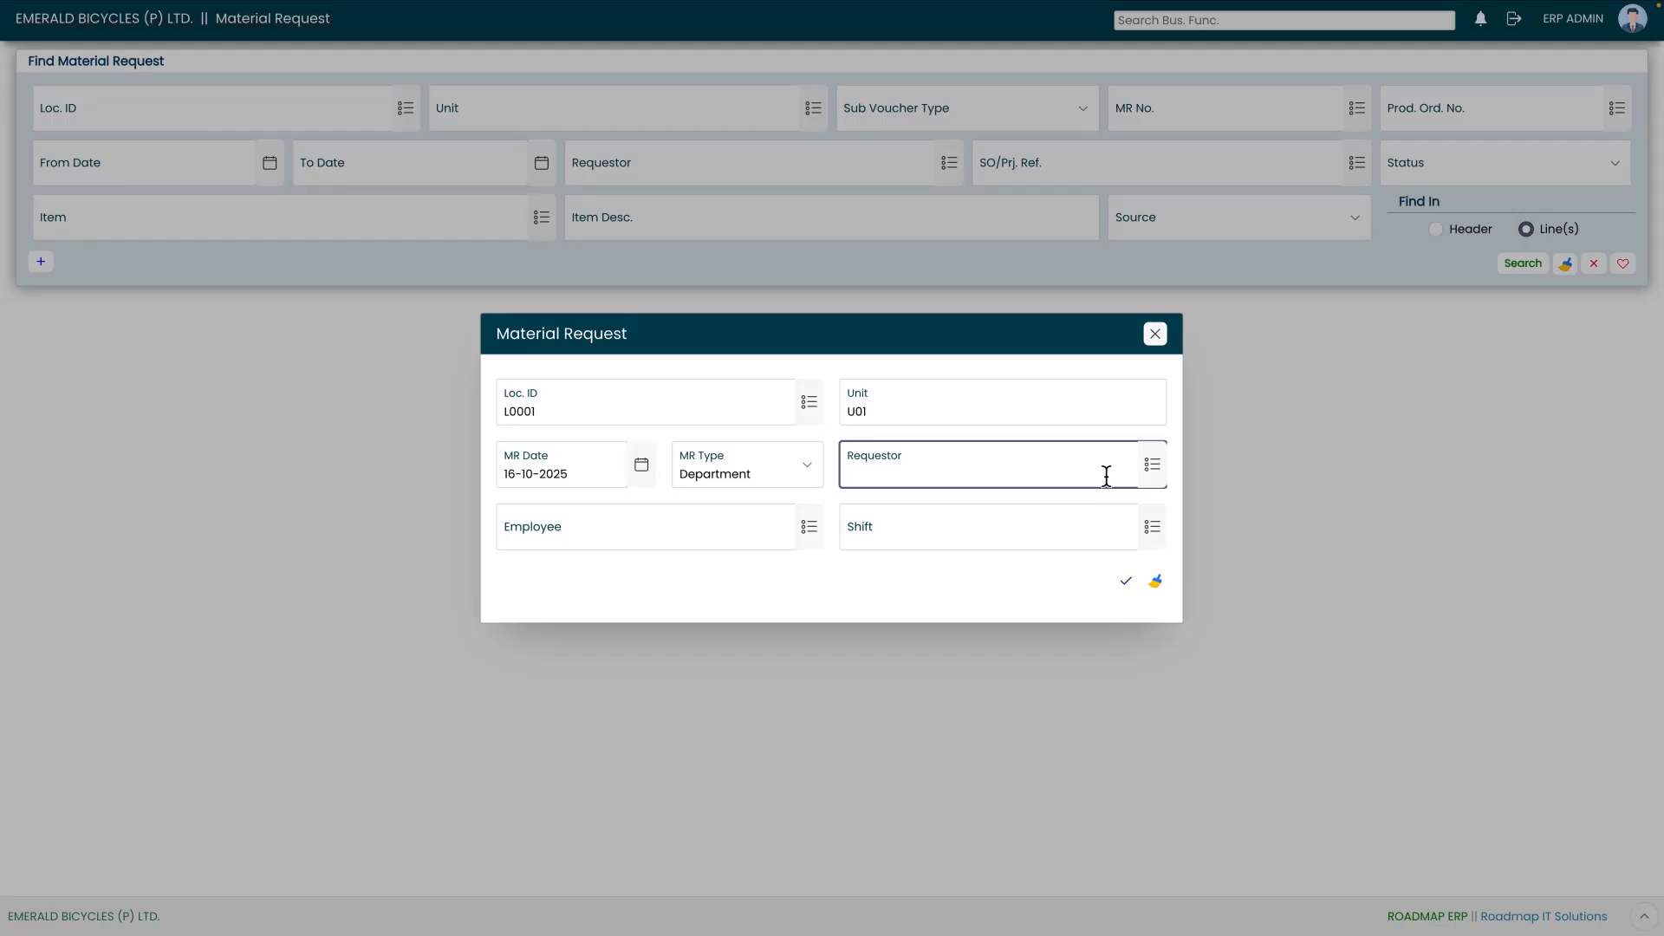
pyautogui.click(1152, 466)
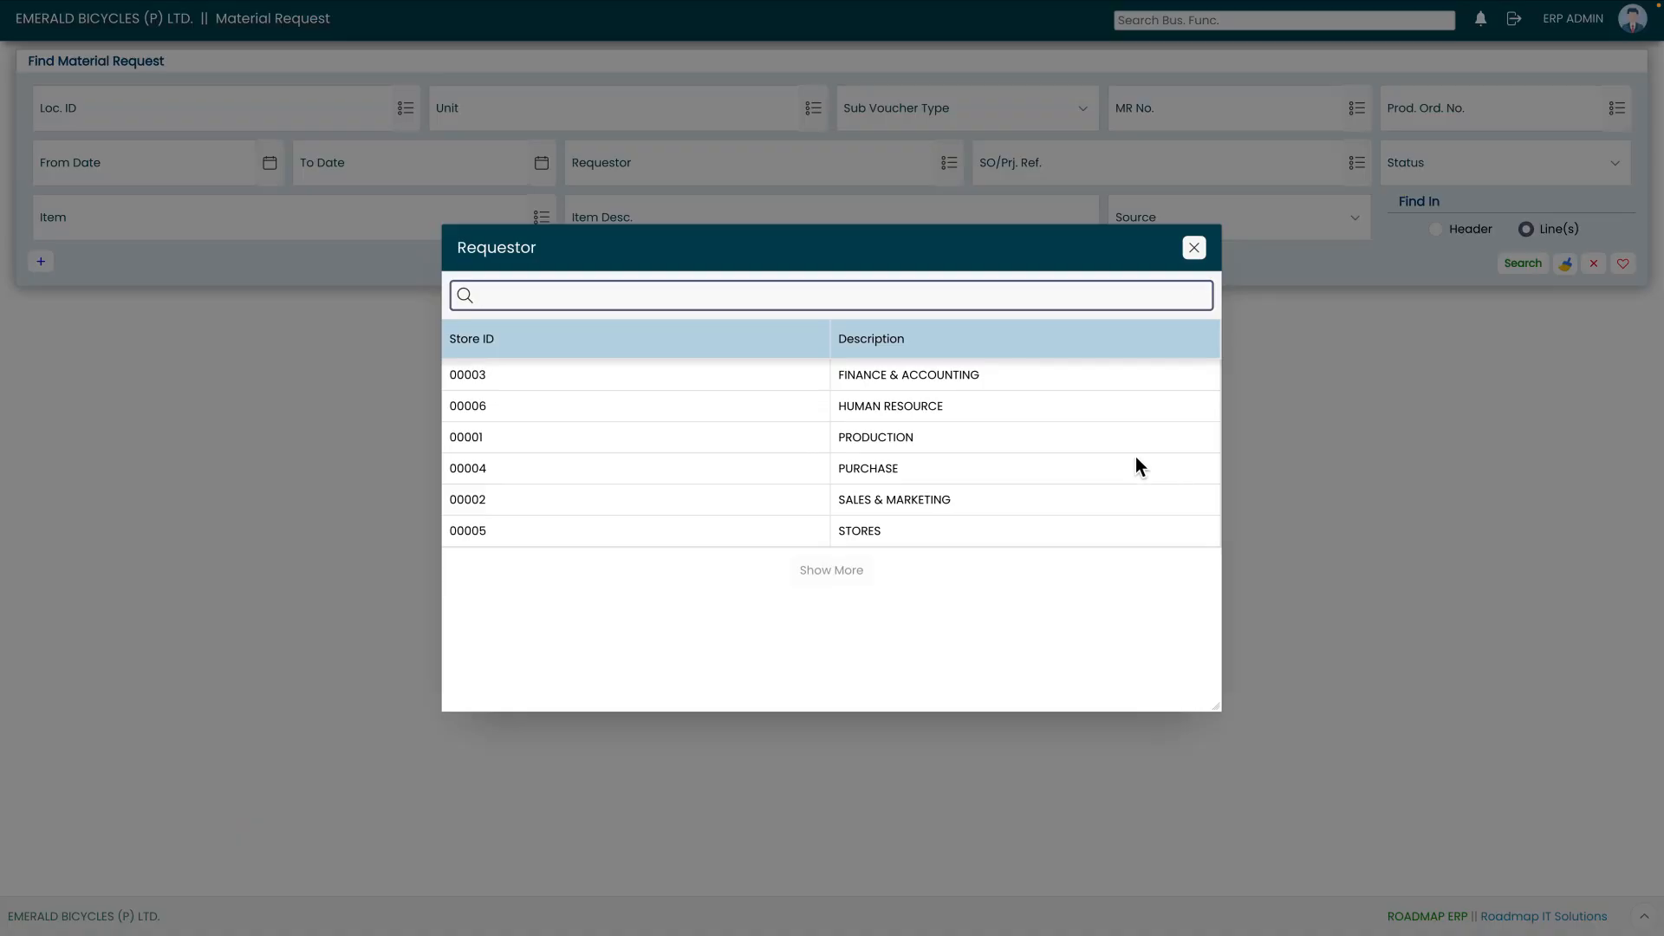
pyautogui.click(871, 472)
# Assign the first listed employee and the GENERAL shift, and create the material request
pyautogui.click(810, 529)
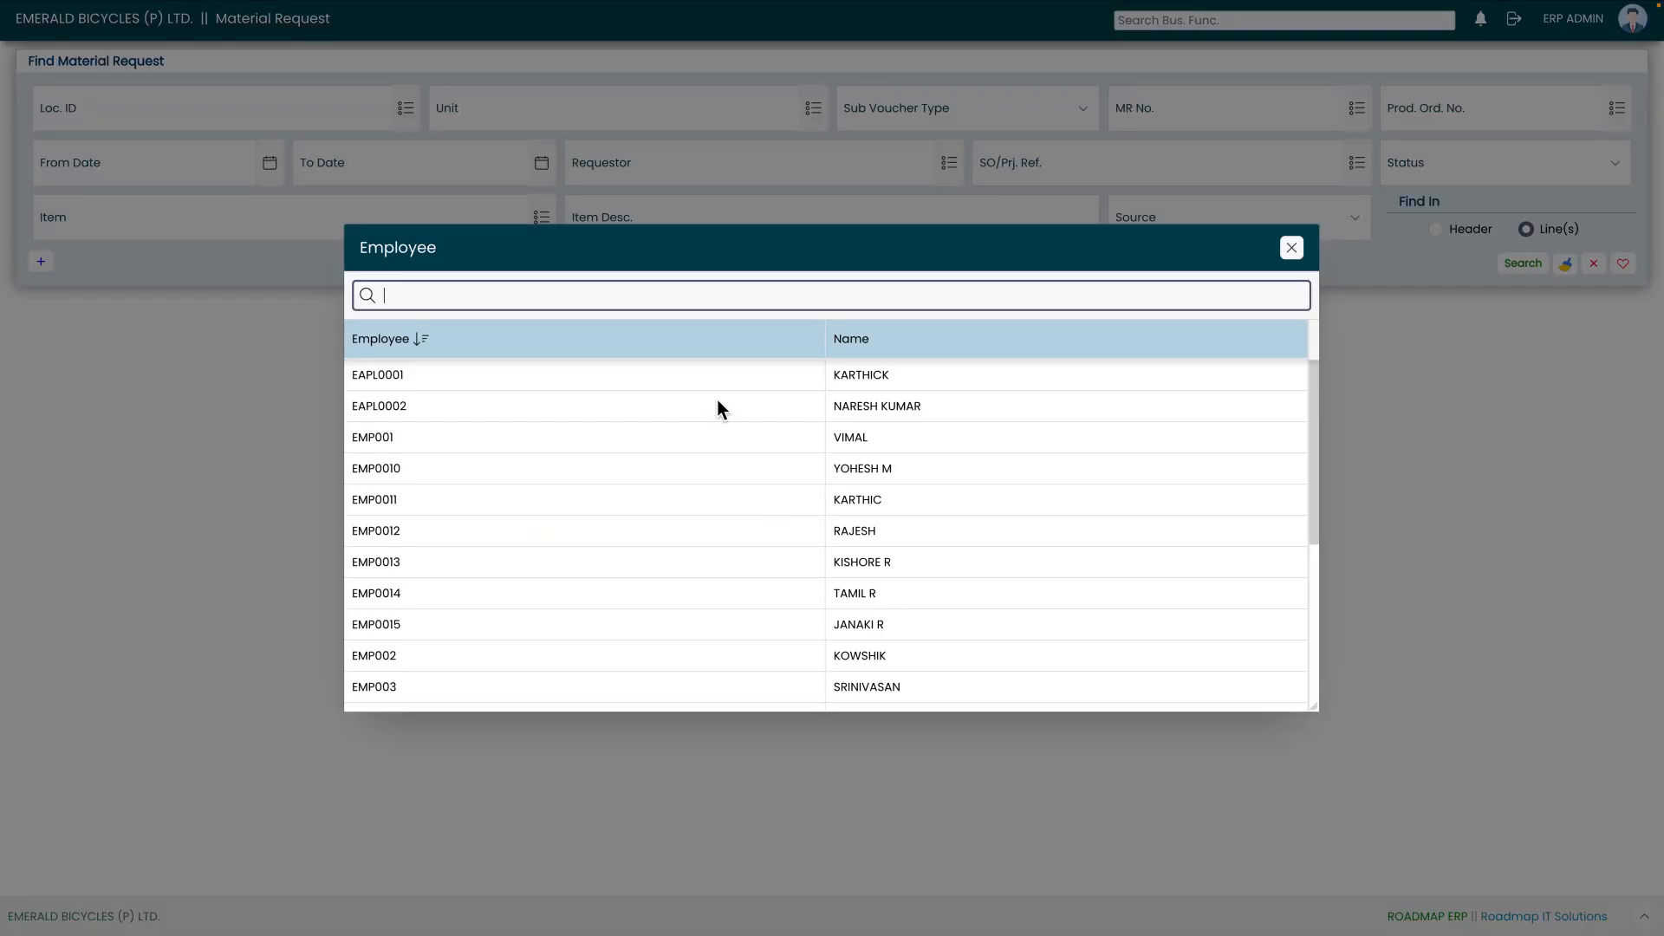
pyautogui.click(717, 375)
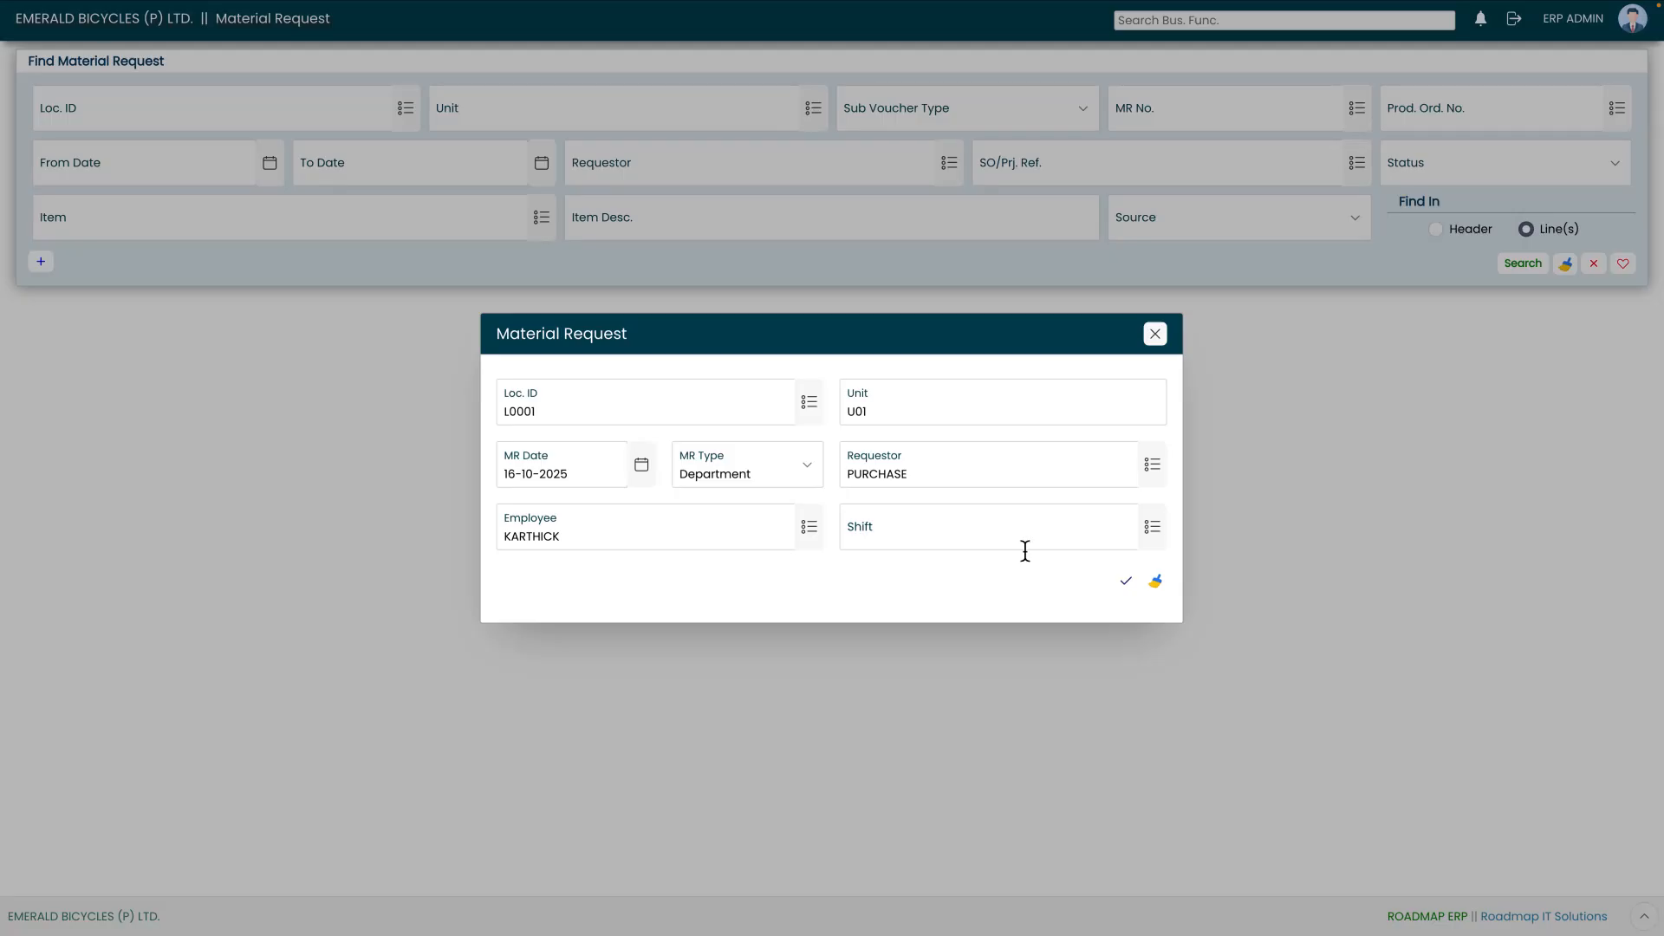
pyautogui.click(1153, 530)
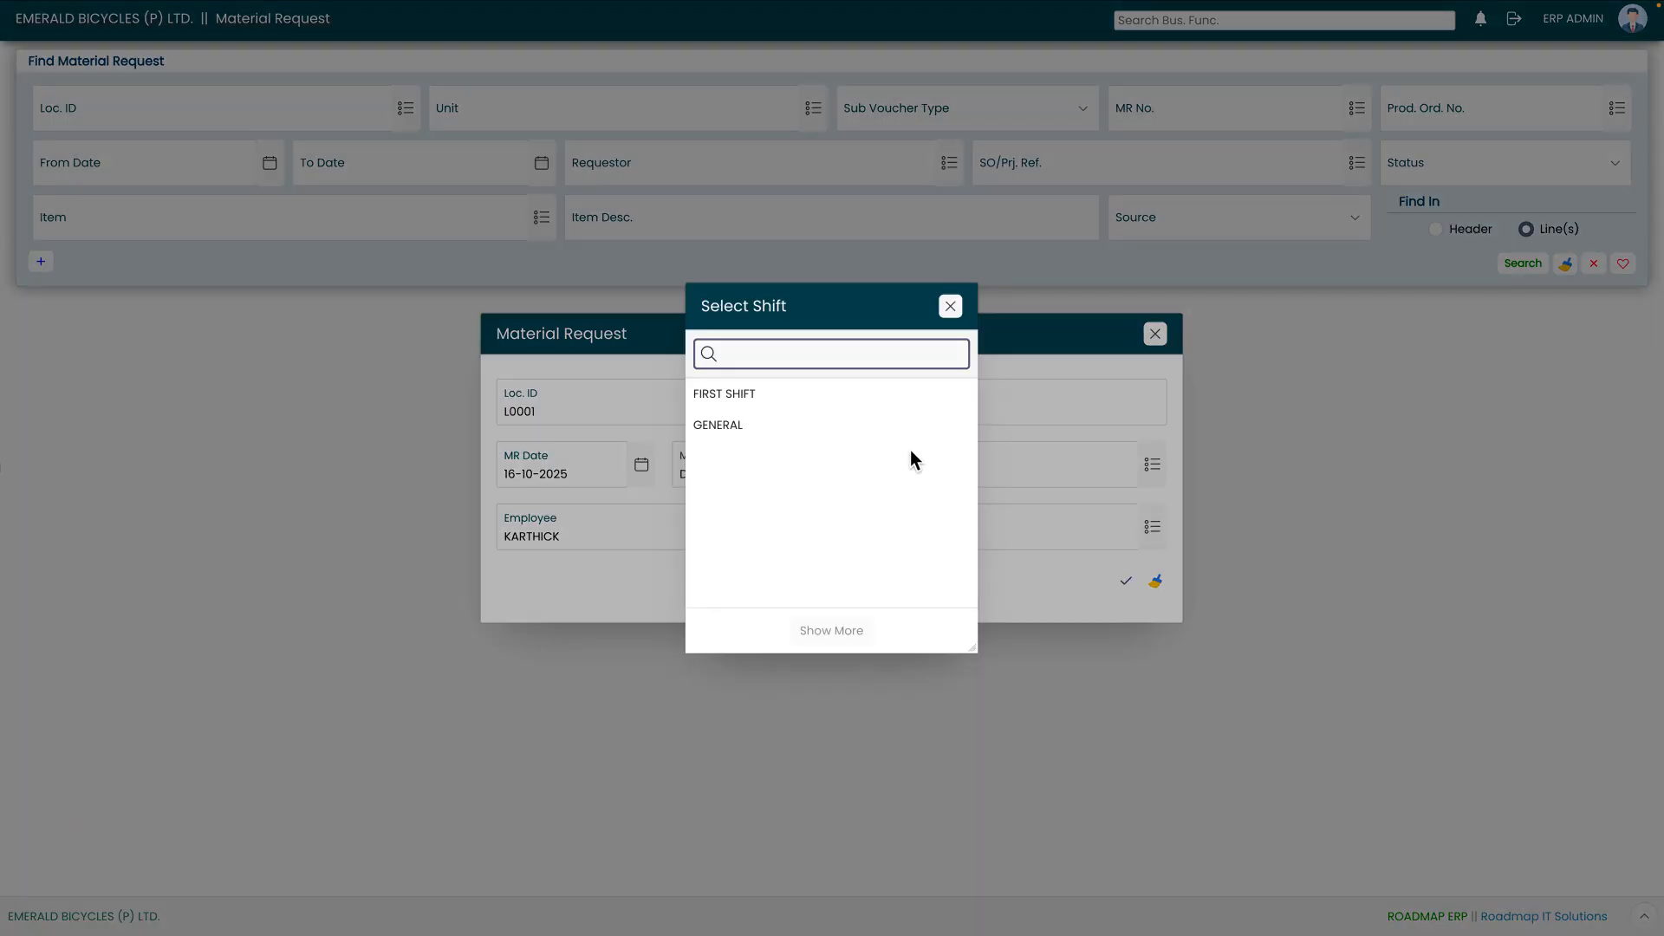
pyautogui.click(875, 427)
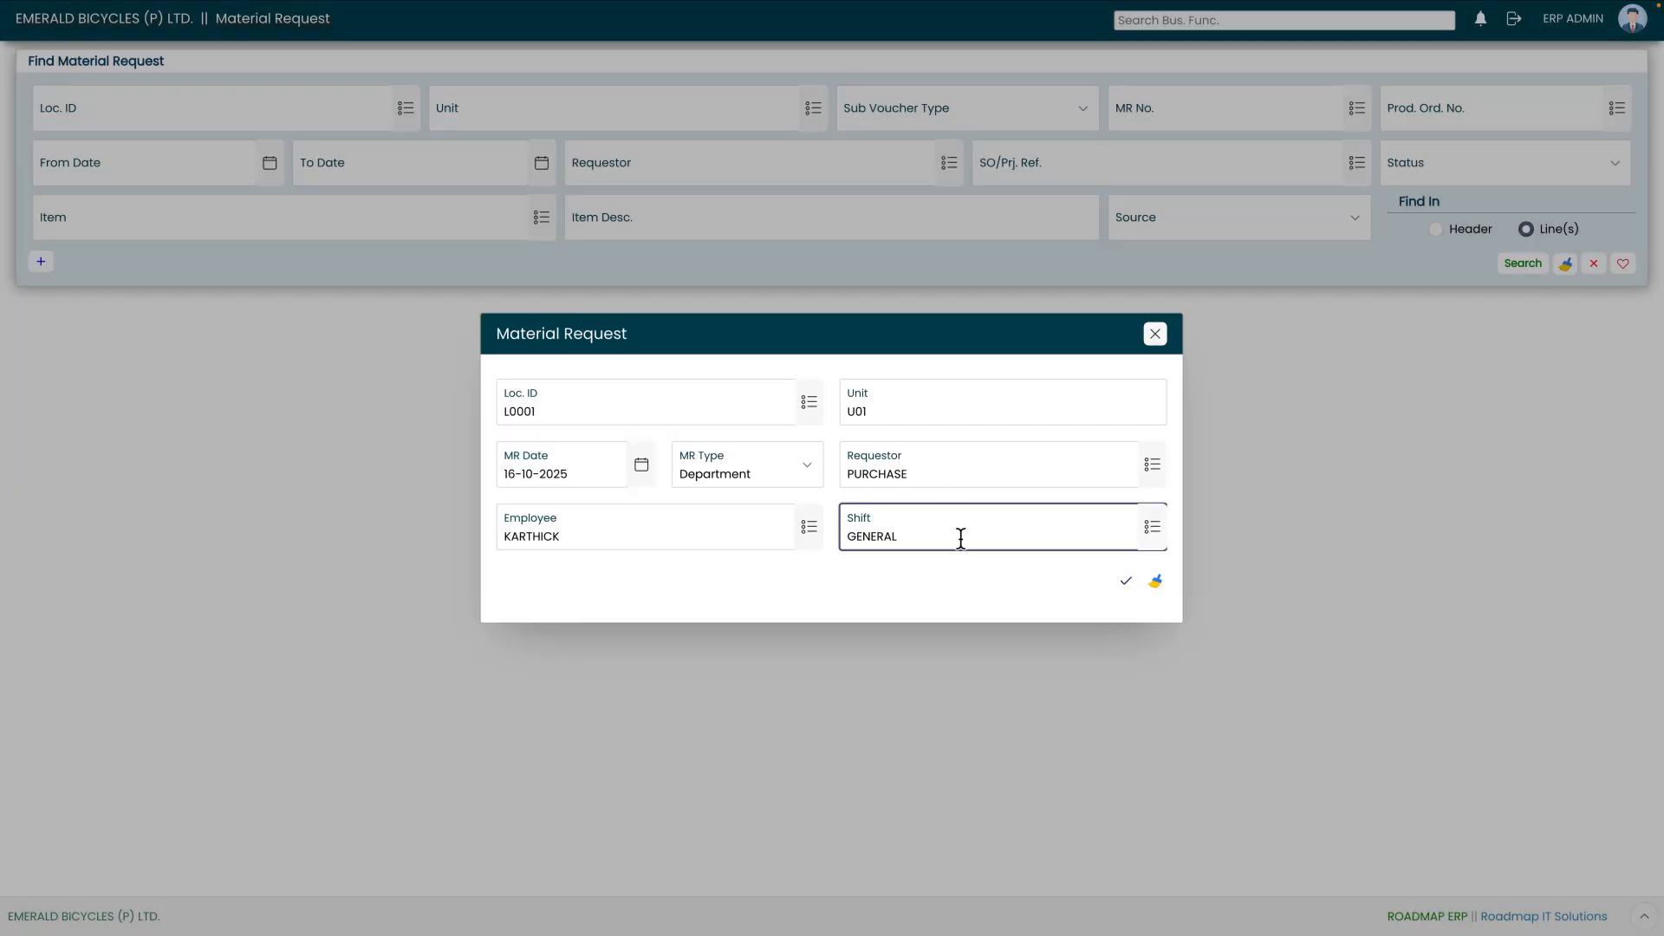
pyautogui.click(1129, 586)
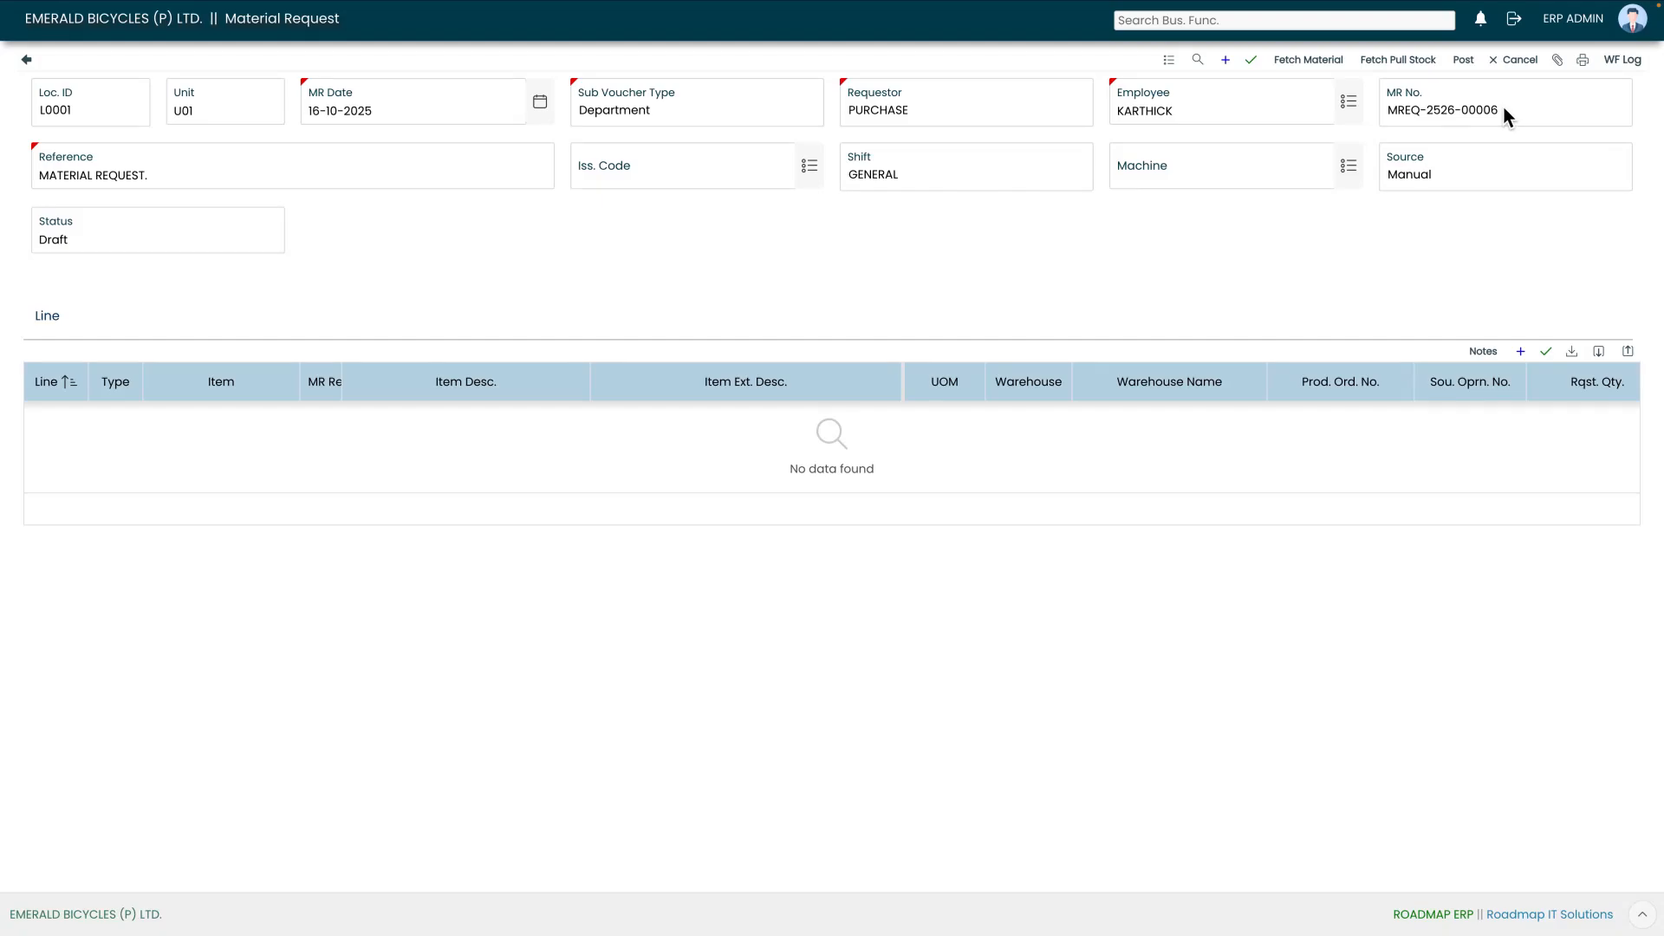
# Set the material request's issue code to ISS-10001
pyautogui.click(374, 171)
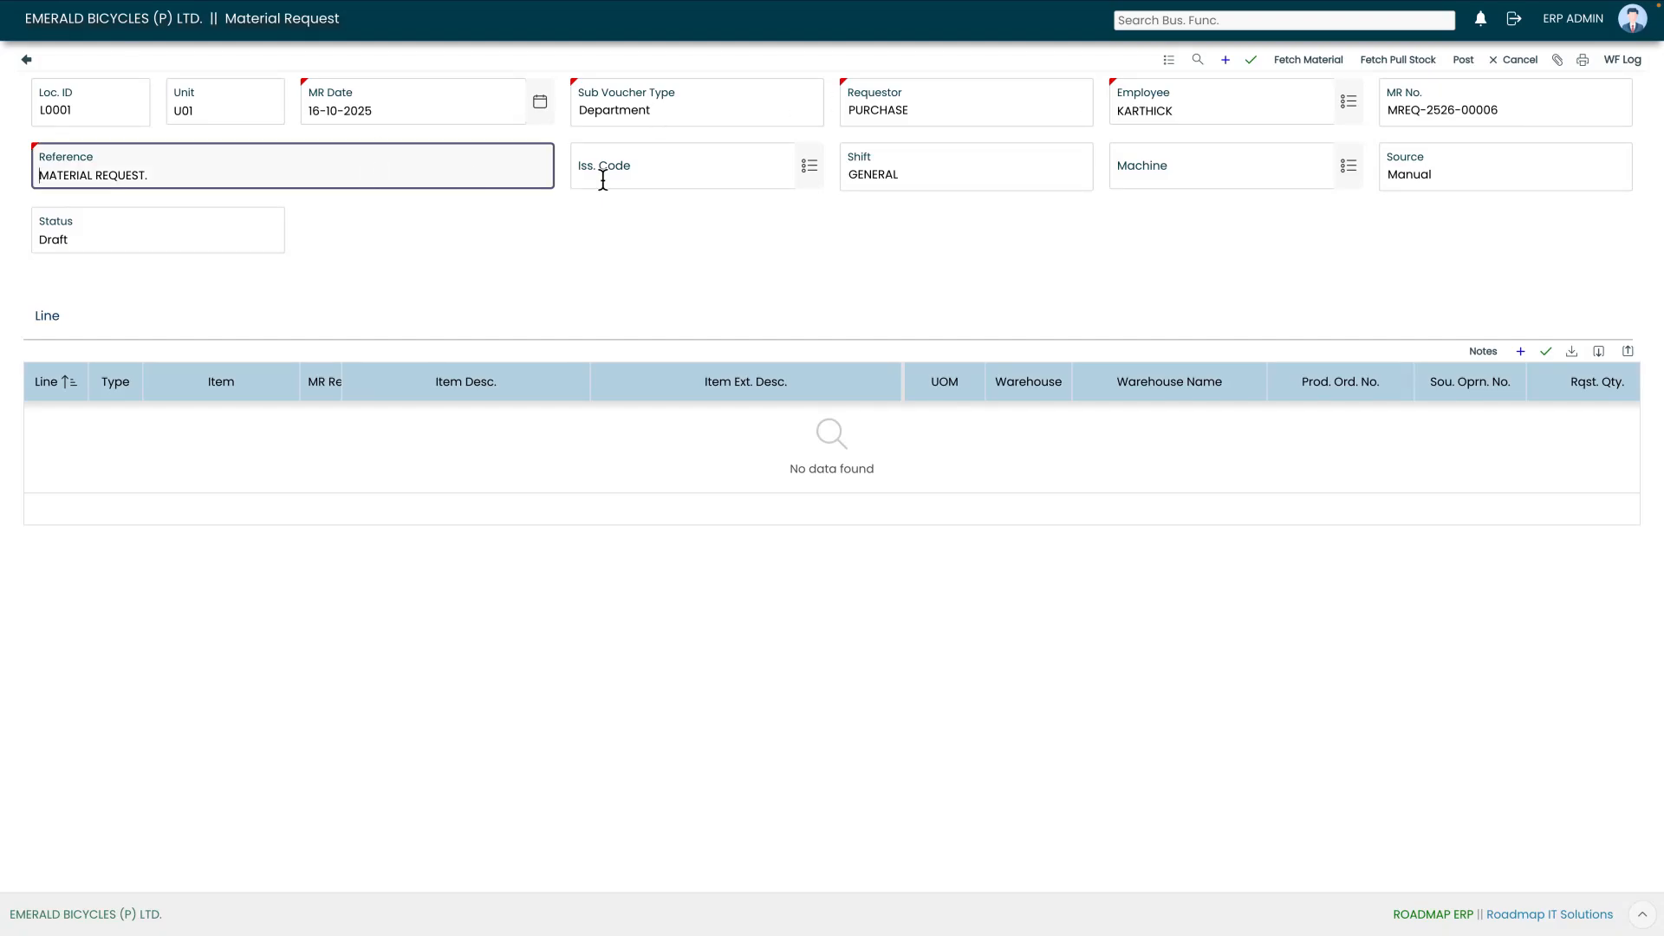
pyautogui.click(813, 177)
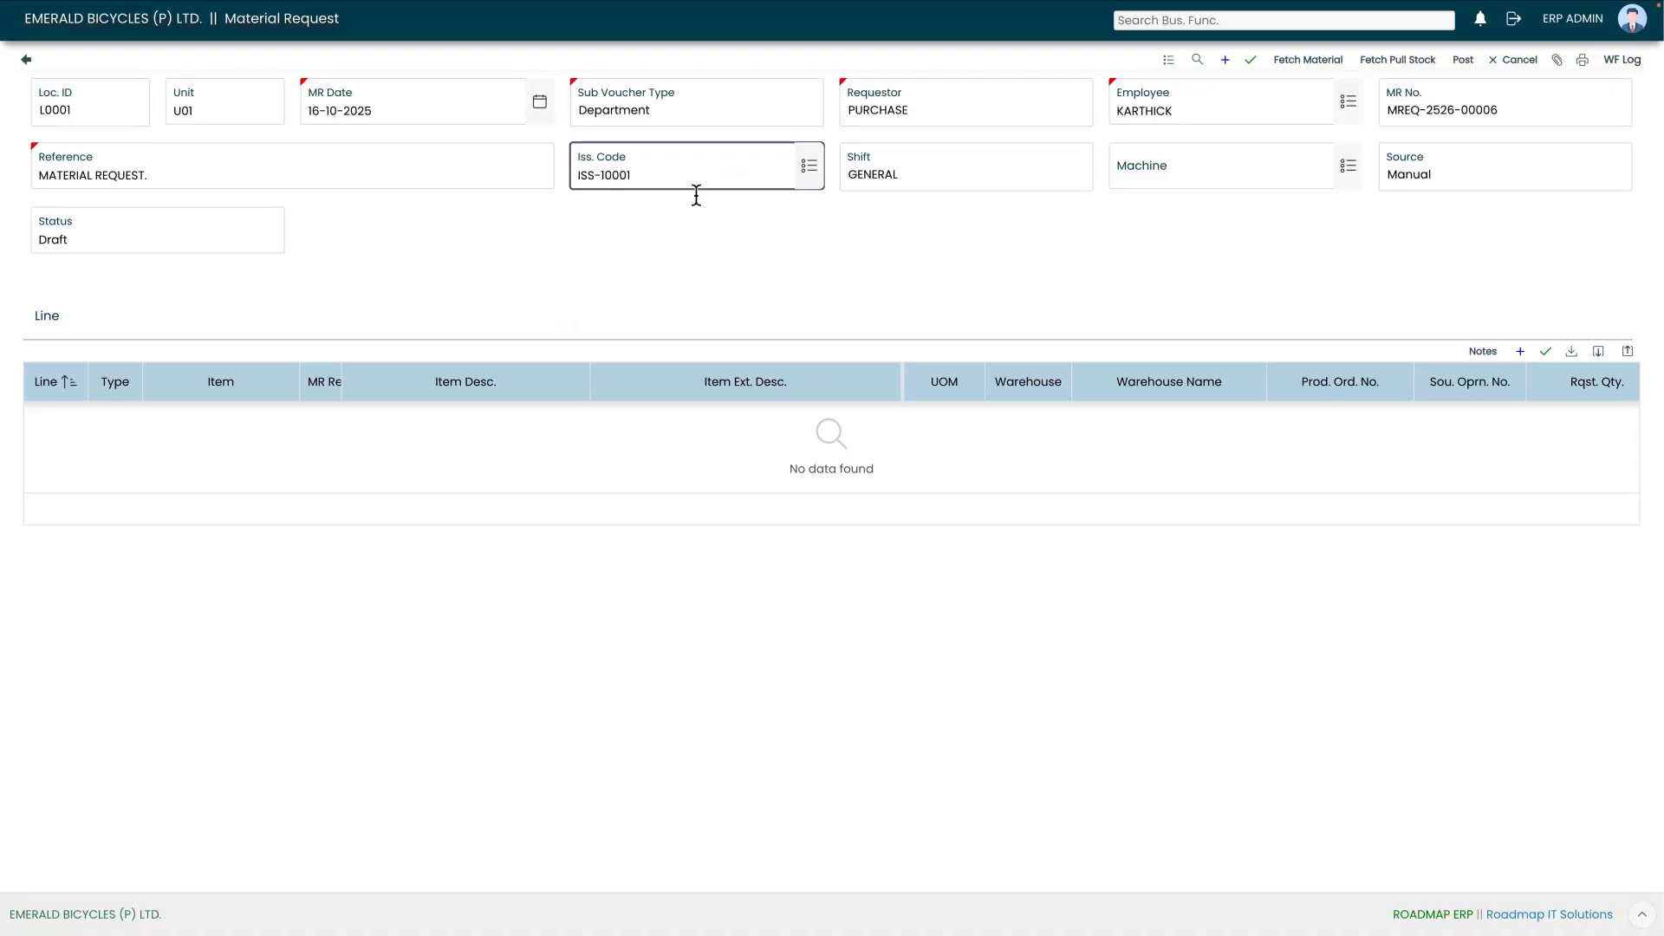
pyautogui.click(891, 185)
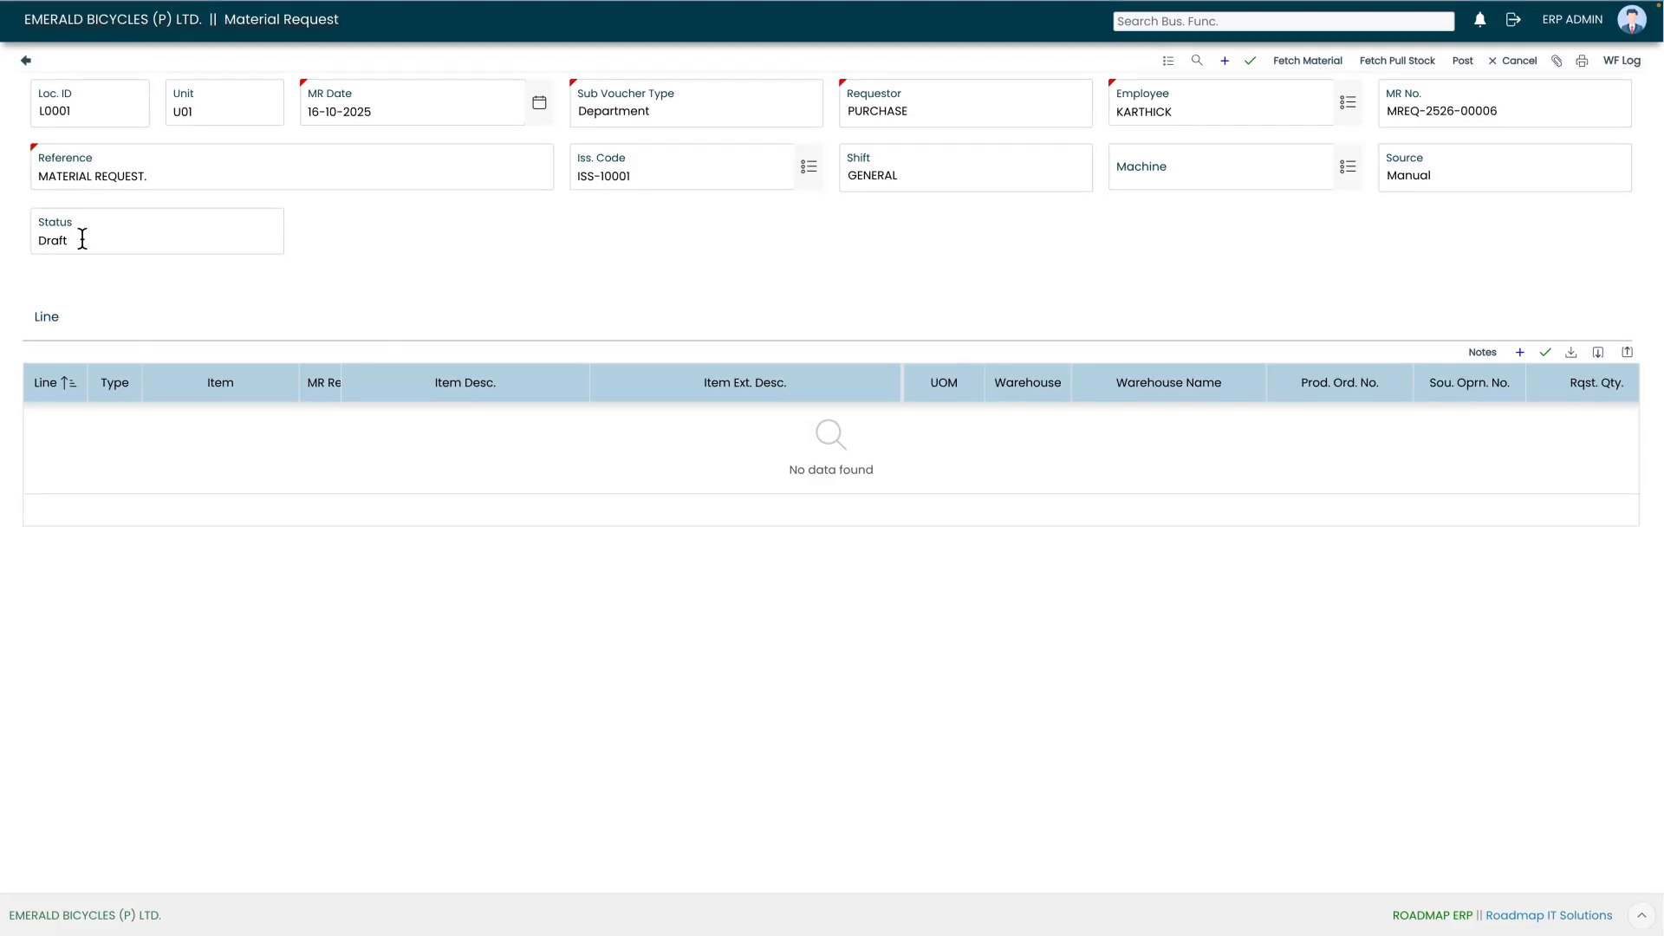
pyautogui.click(1313, 60)
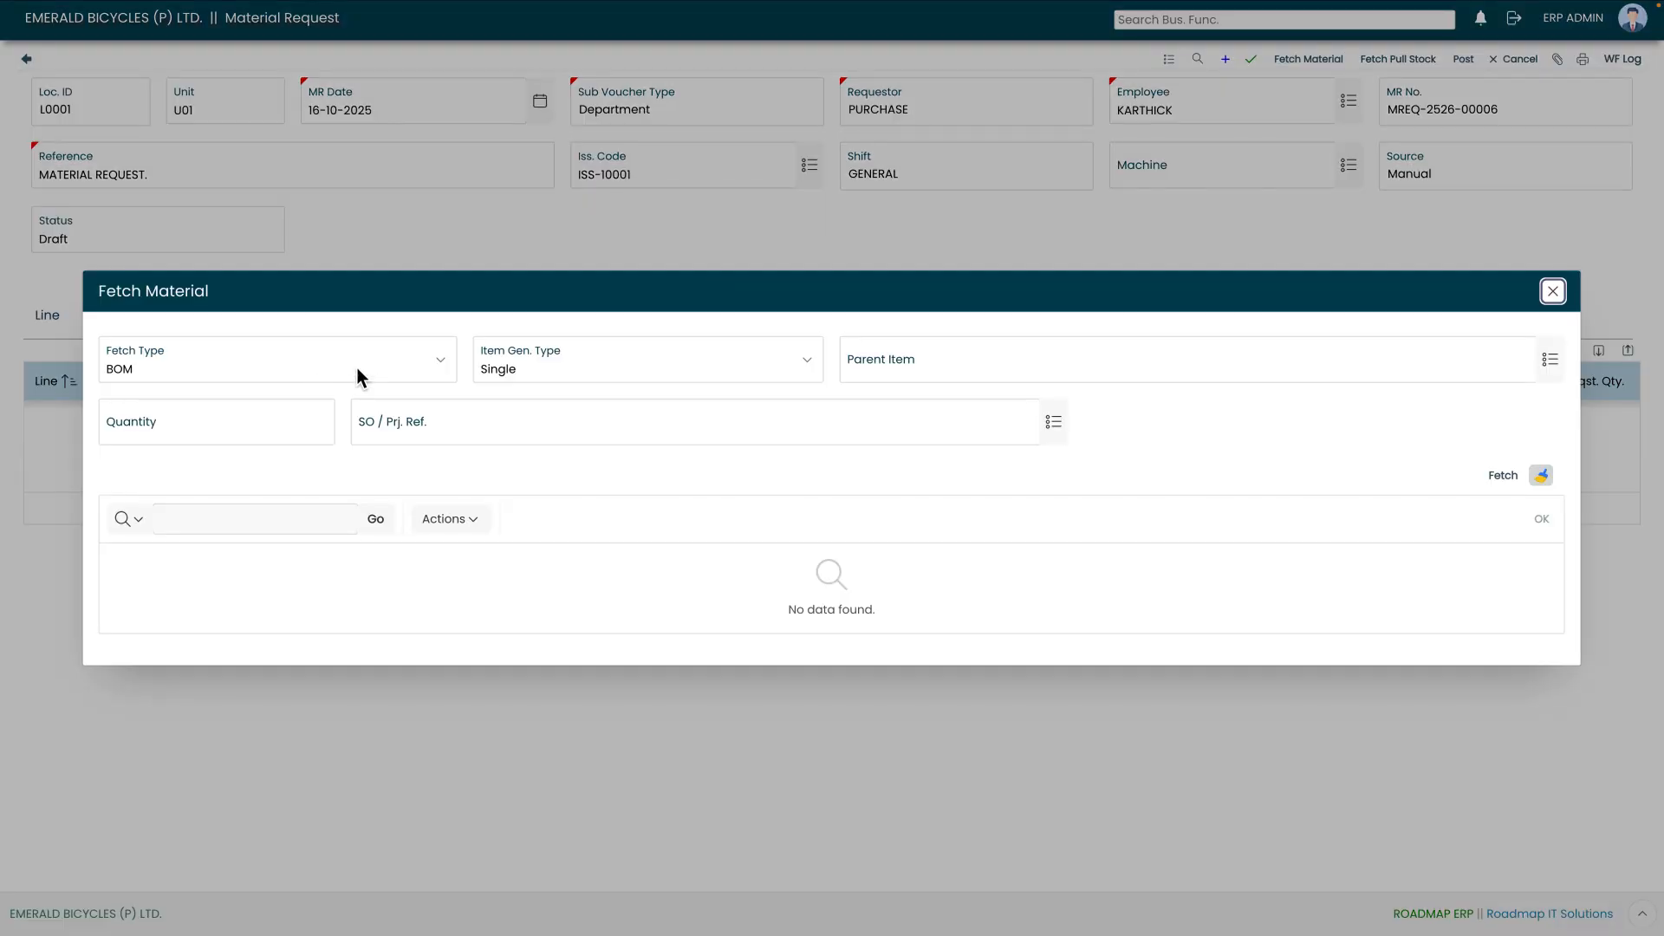
pyautogui.click(442, 371)
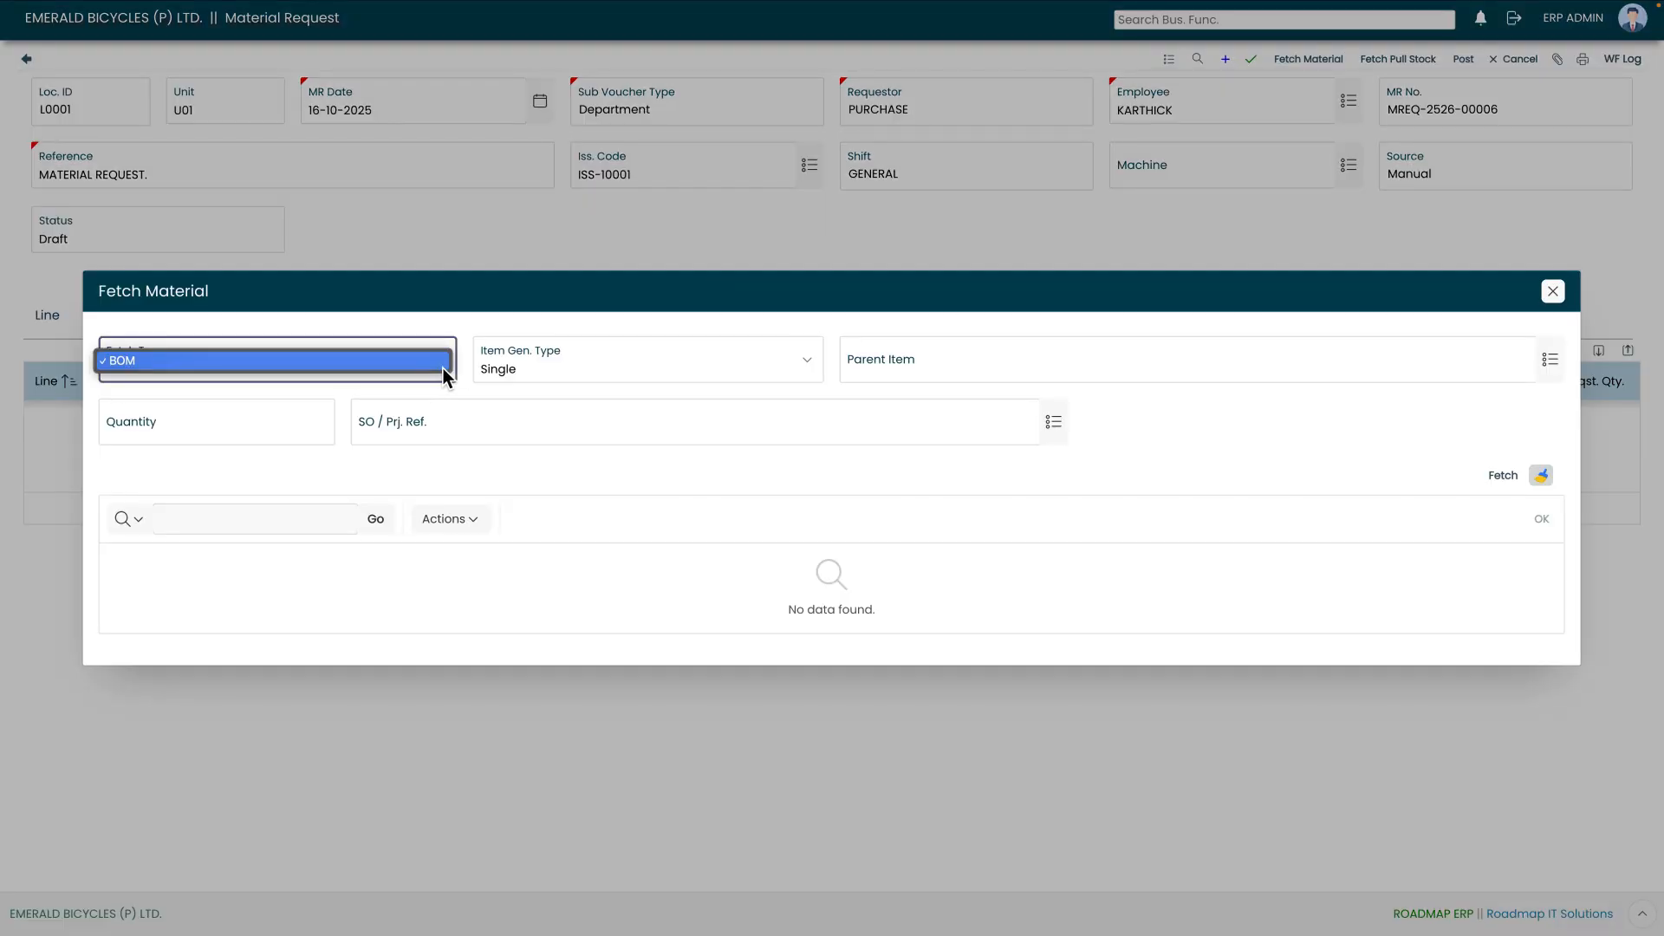
pyautogui.click(444, 367)
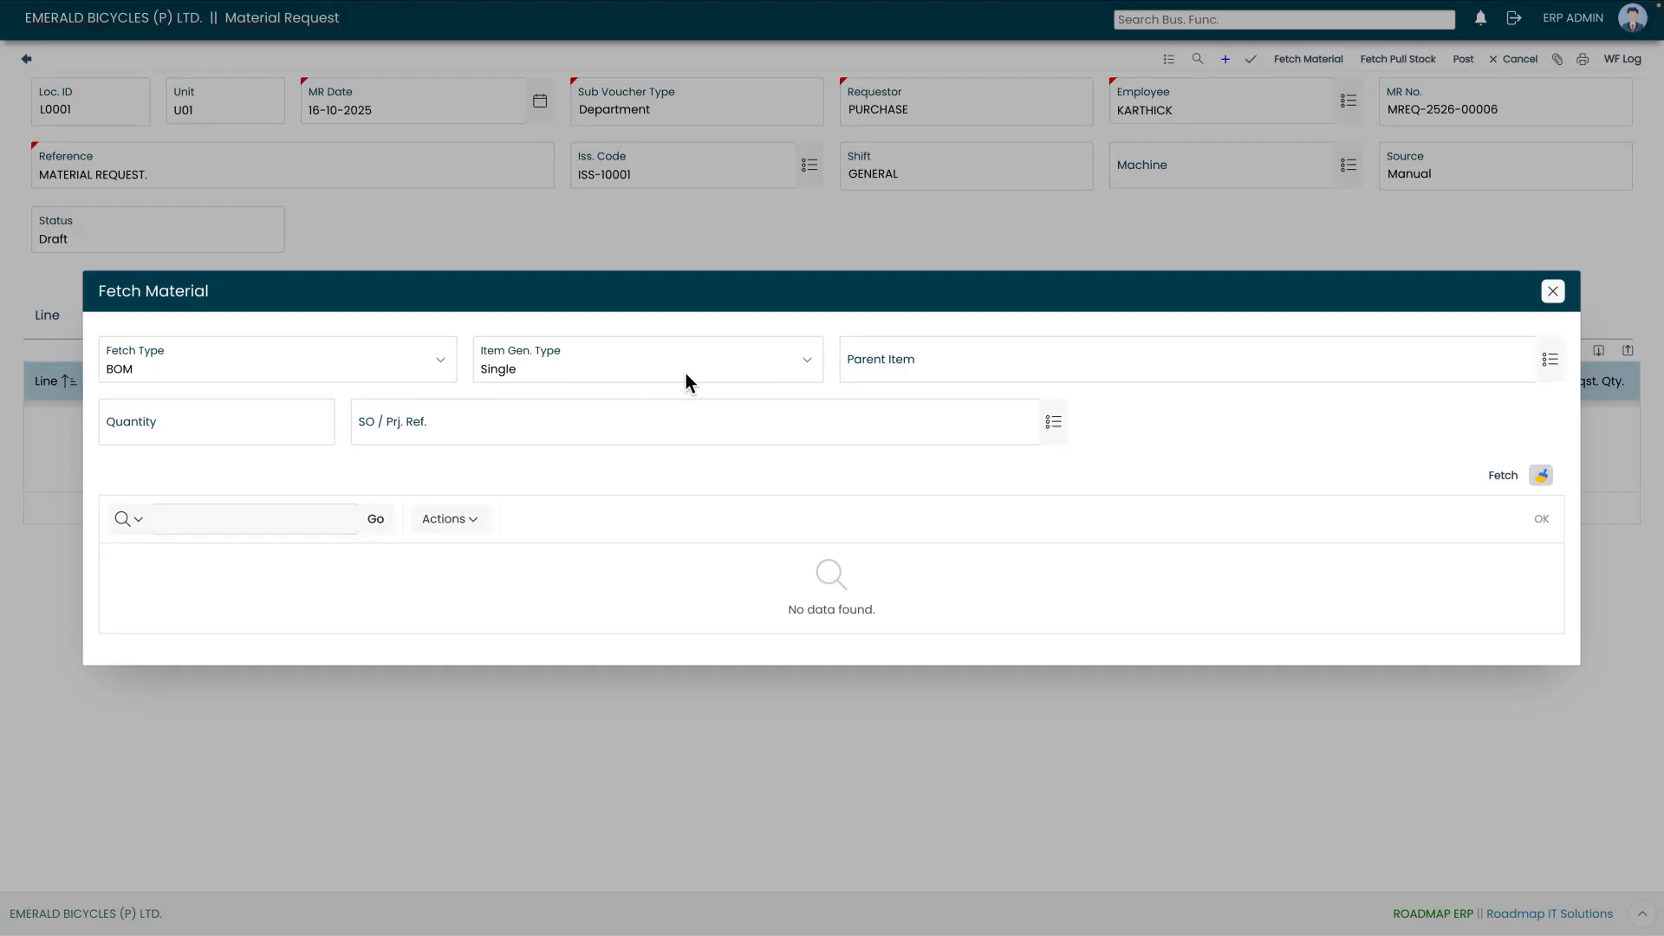
pyautogui.click(784, 366)
pyautogui.click(784, 365)
pyautogui.click(1552, 365)
pyautogui.click(1120, 367)
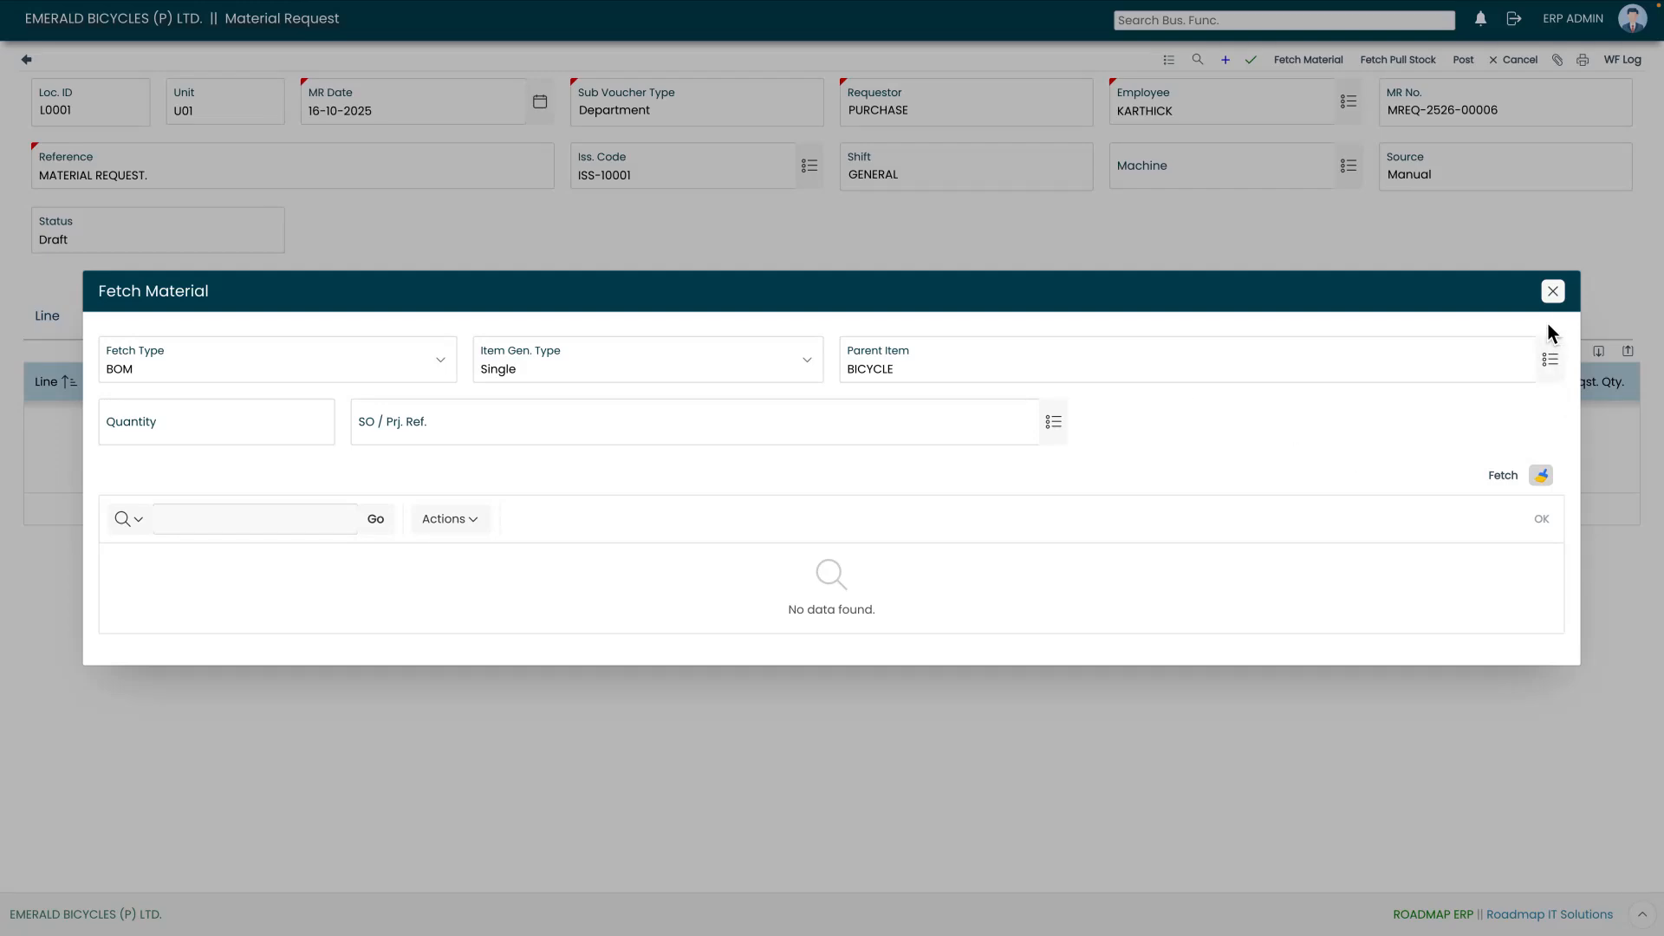
pyautogui.click(1553, 291)
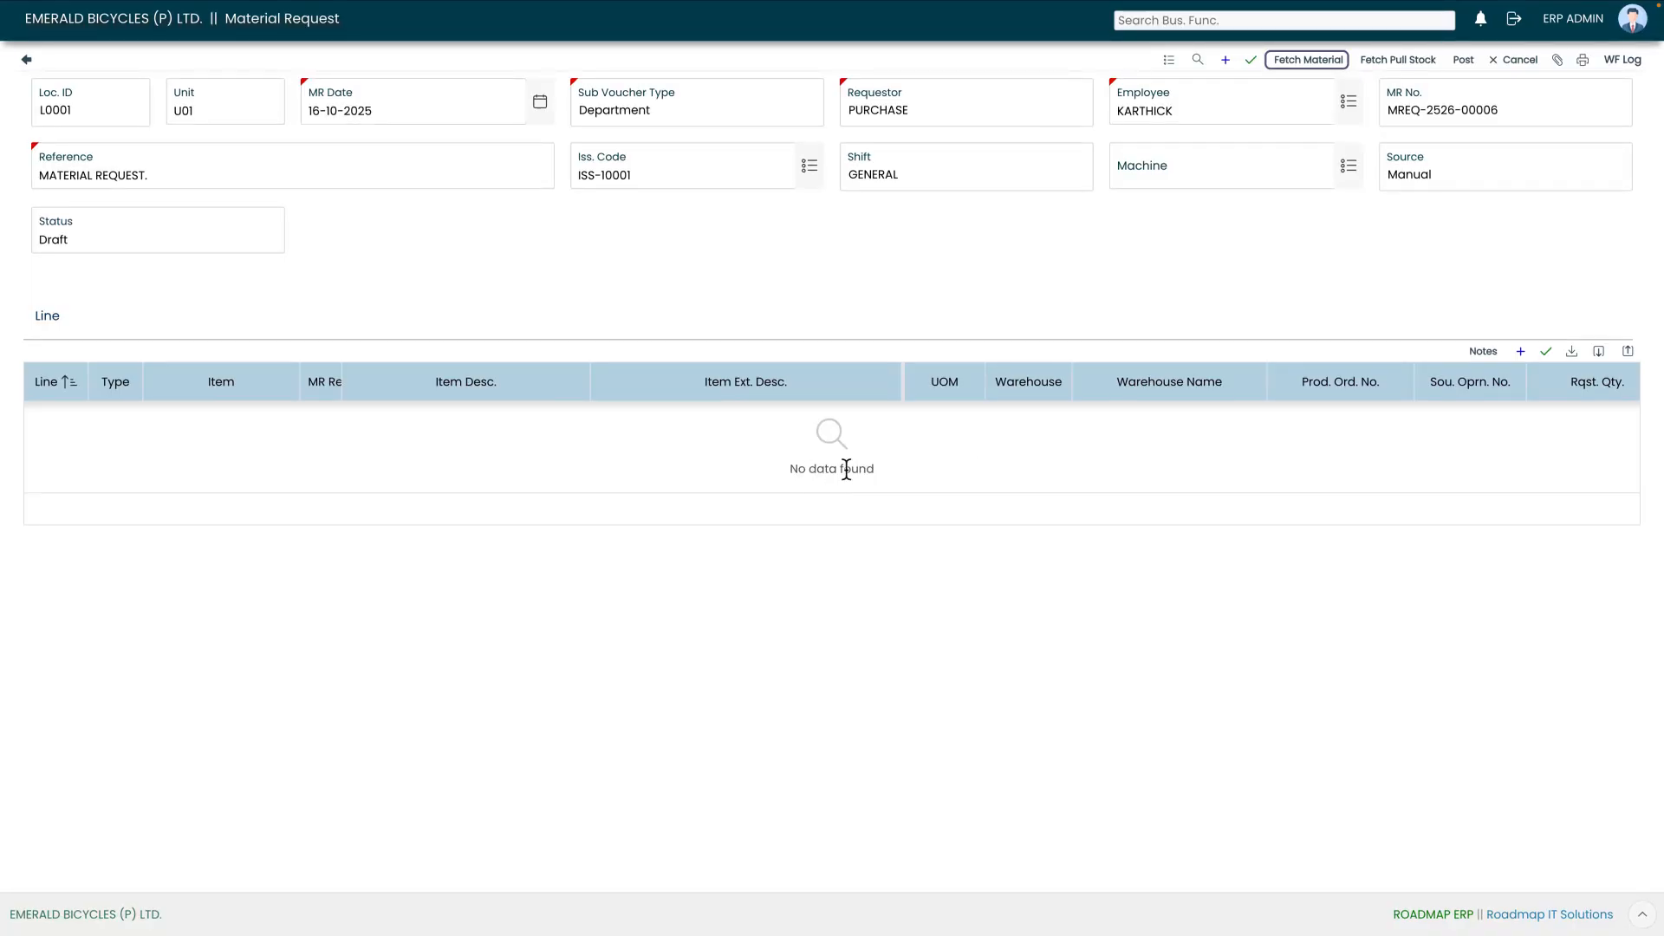
# Add a request line of type STD for item BI-BO-1001, RIM (26 Inch)
pyautogui.click(1169, 298)
pyautogui.hscroll(-1, 1186, 284)
pyautogui.click(1522, 352)
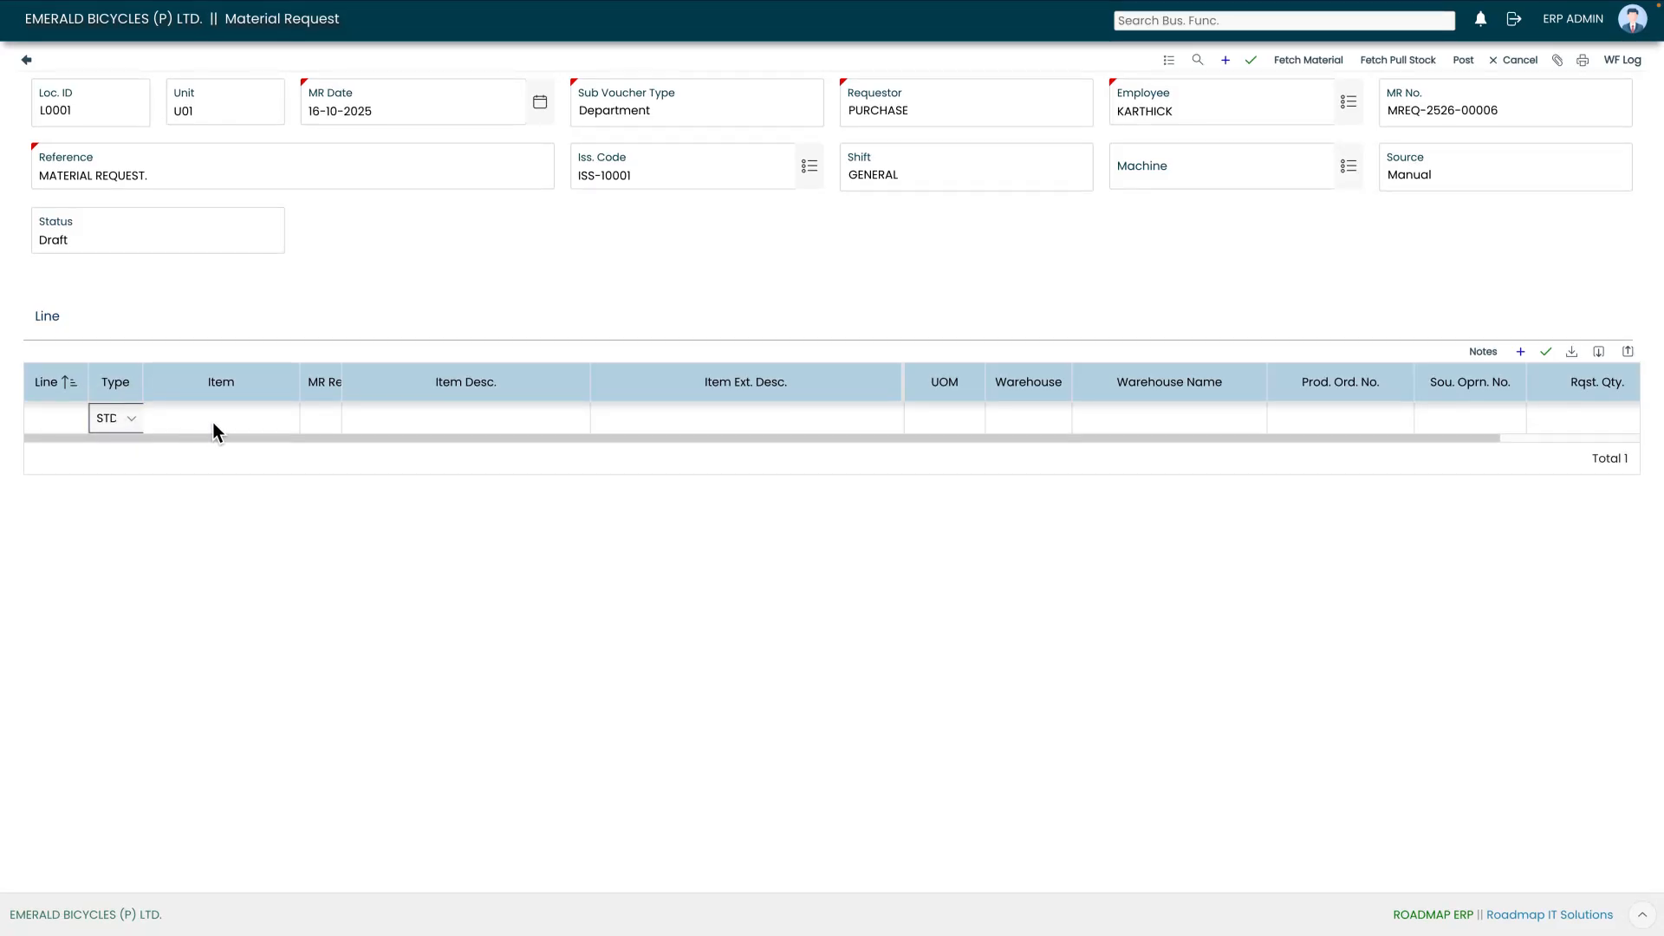
pyautogui.click(265, 423)
pyautogui.click(288, 420)
pyautogui.doubleClick(627, 497)
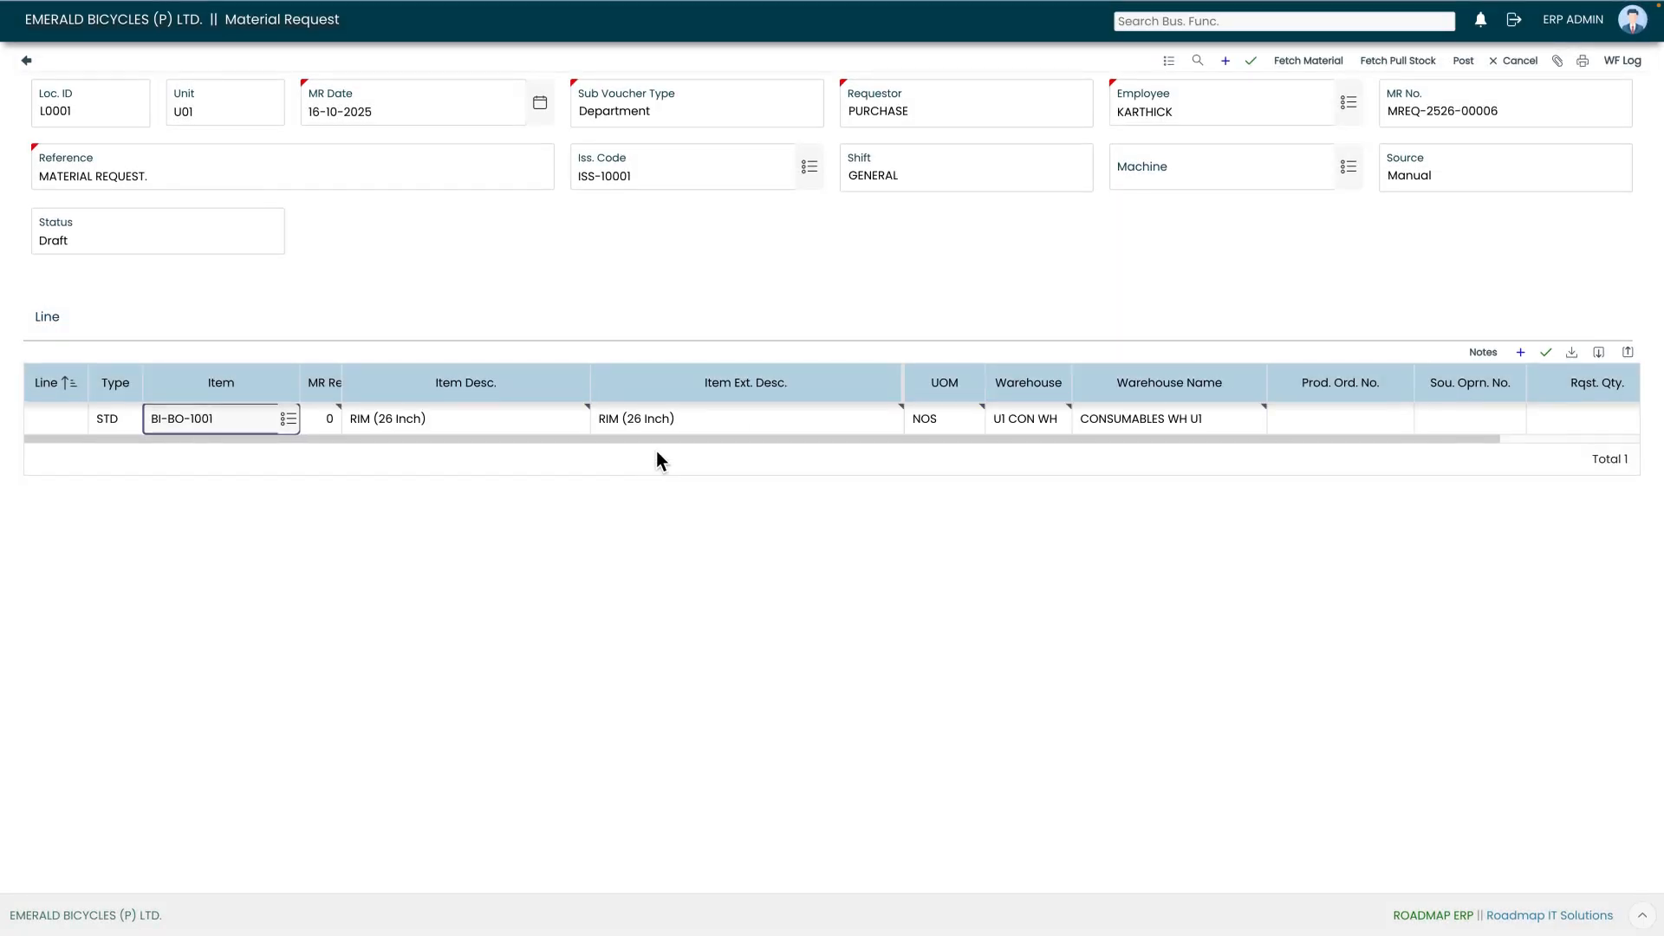
# Set the rim line's requested quantity to 1 and save the line
pyautogui.moveTo(1117, 442); pyautogui.dragTo(1226, 446)
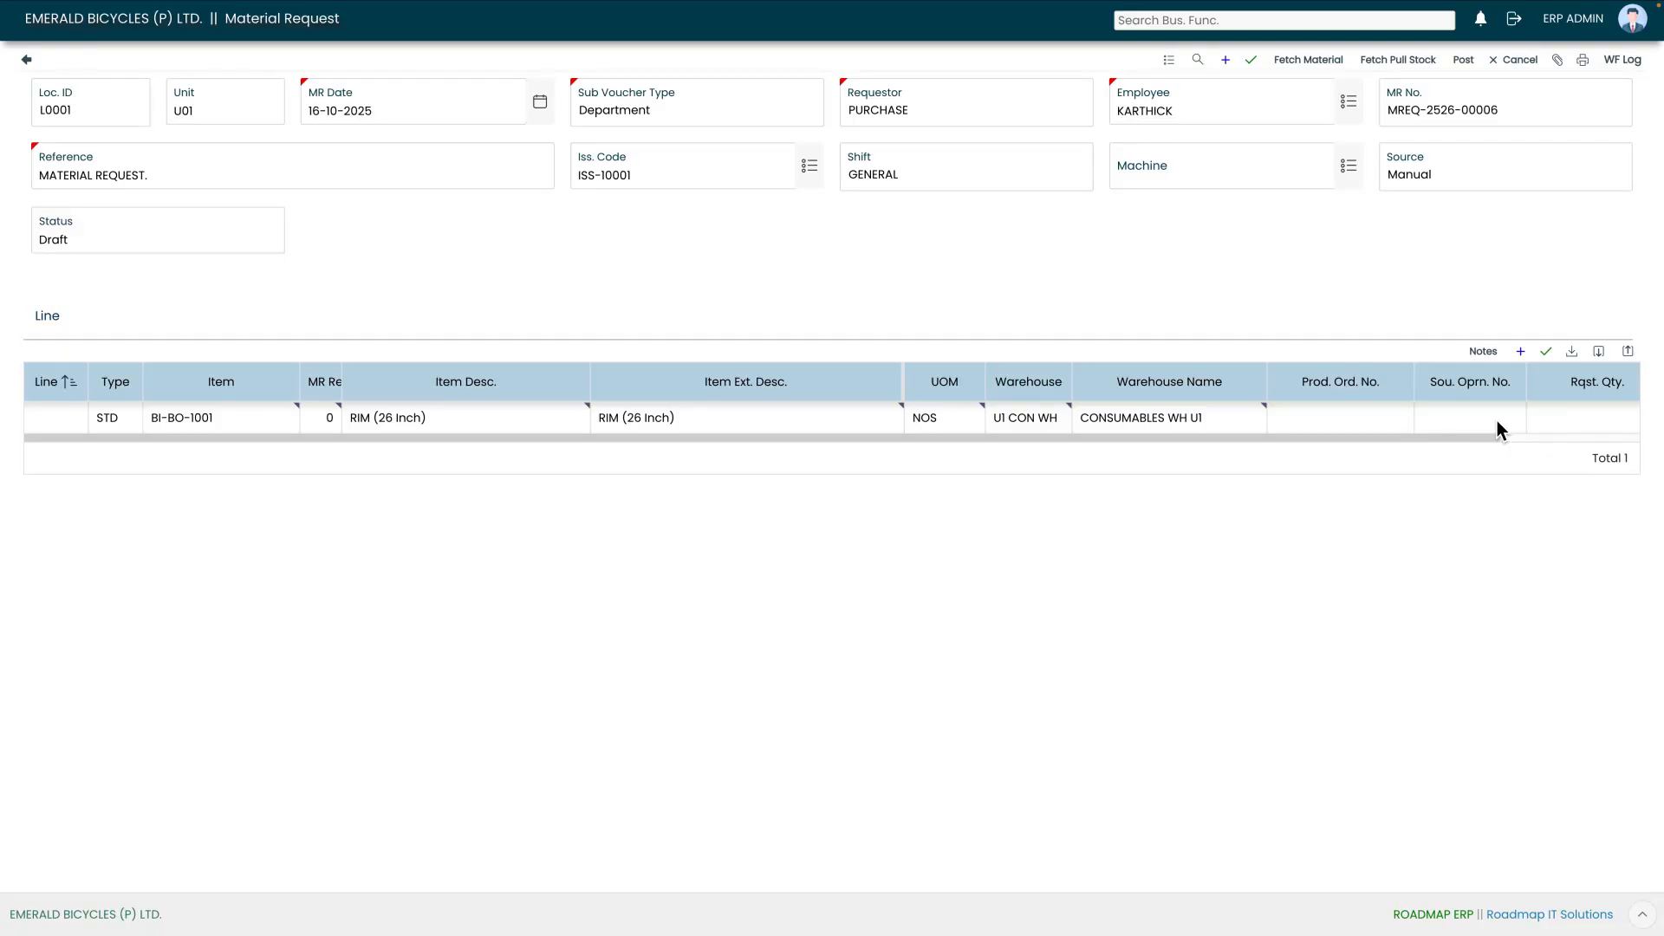
pyautogui.moveTo(1501, 439); pyautogui.dragTo(1602, 438)
pyautogui.click(1527, 423)
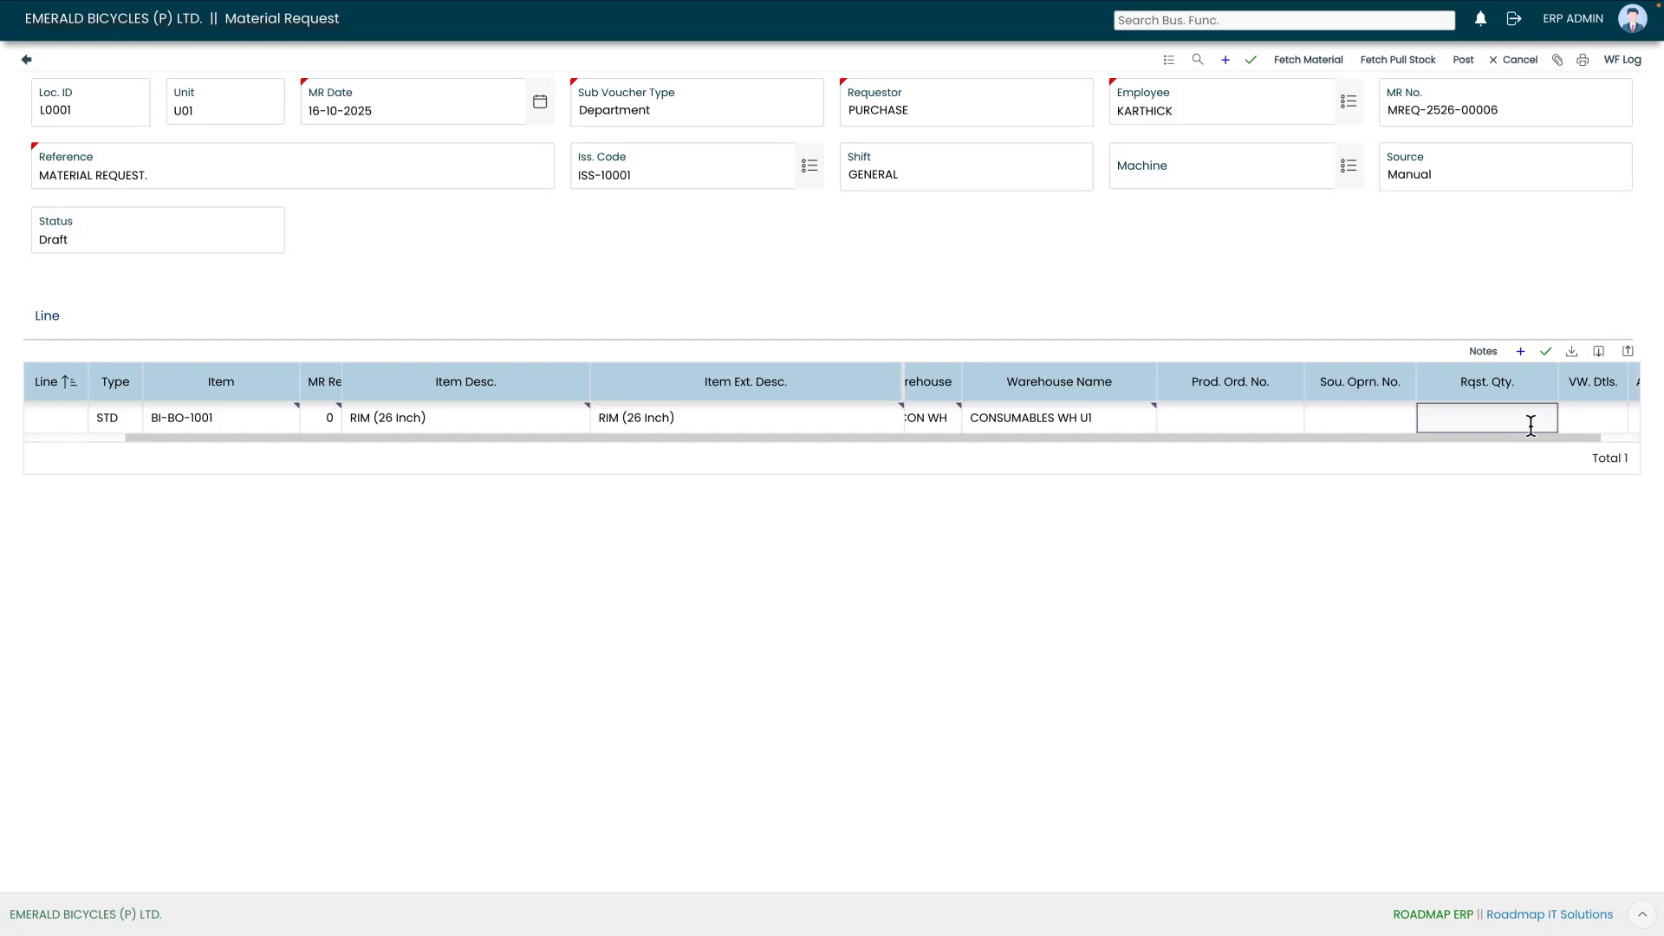
pyautogui.write('1')
pyautogui.press('Tab')
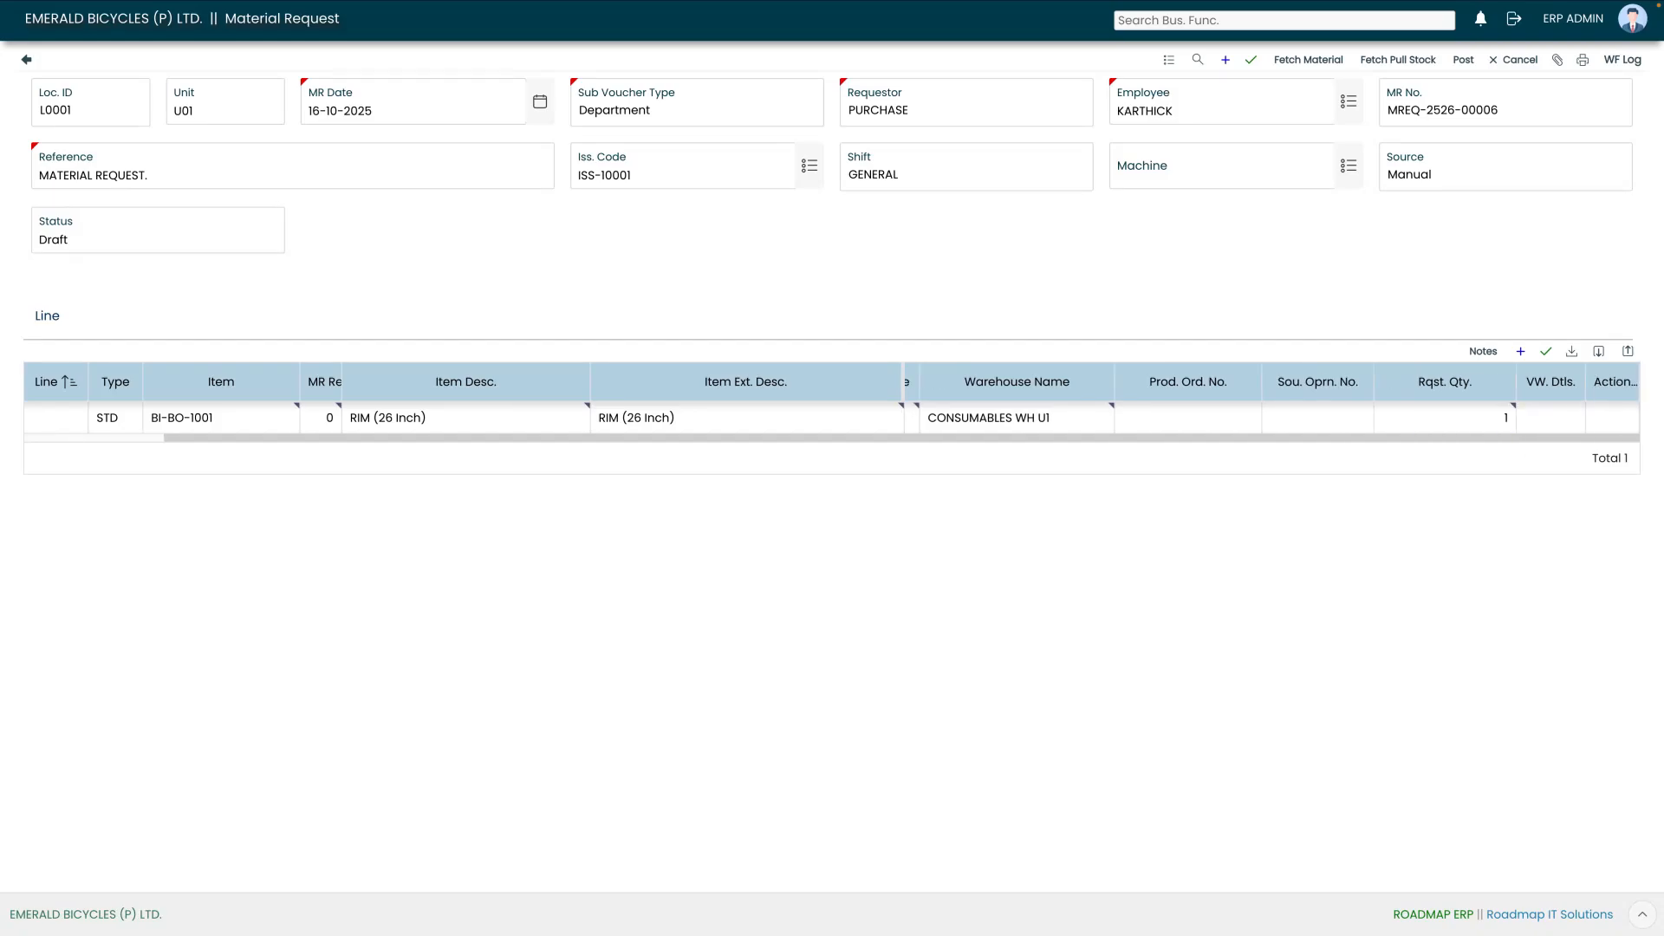
pyautogui.click(1548, 352)
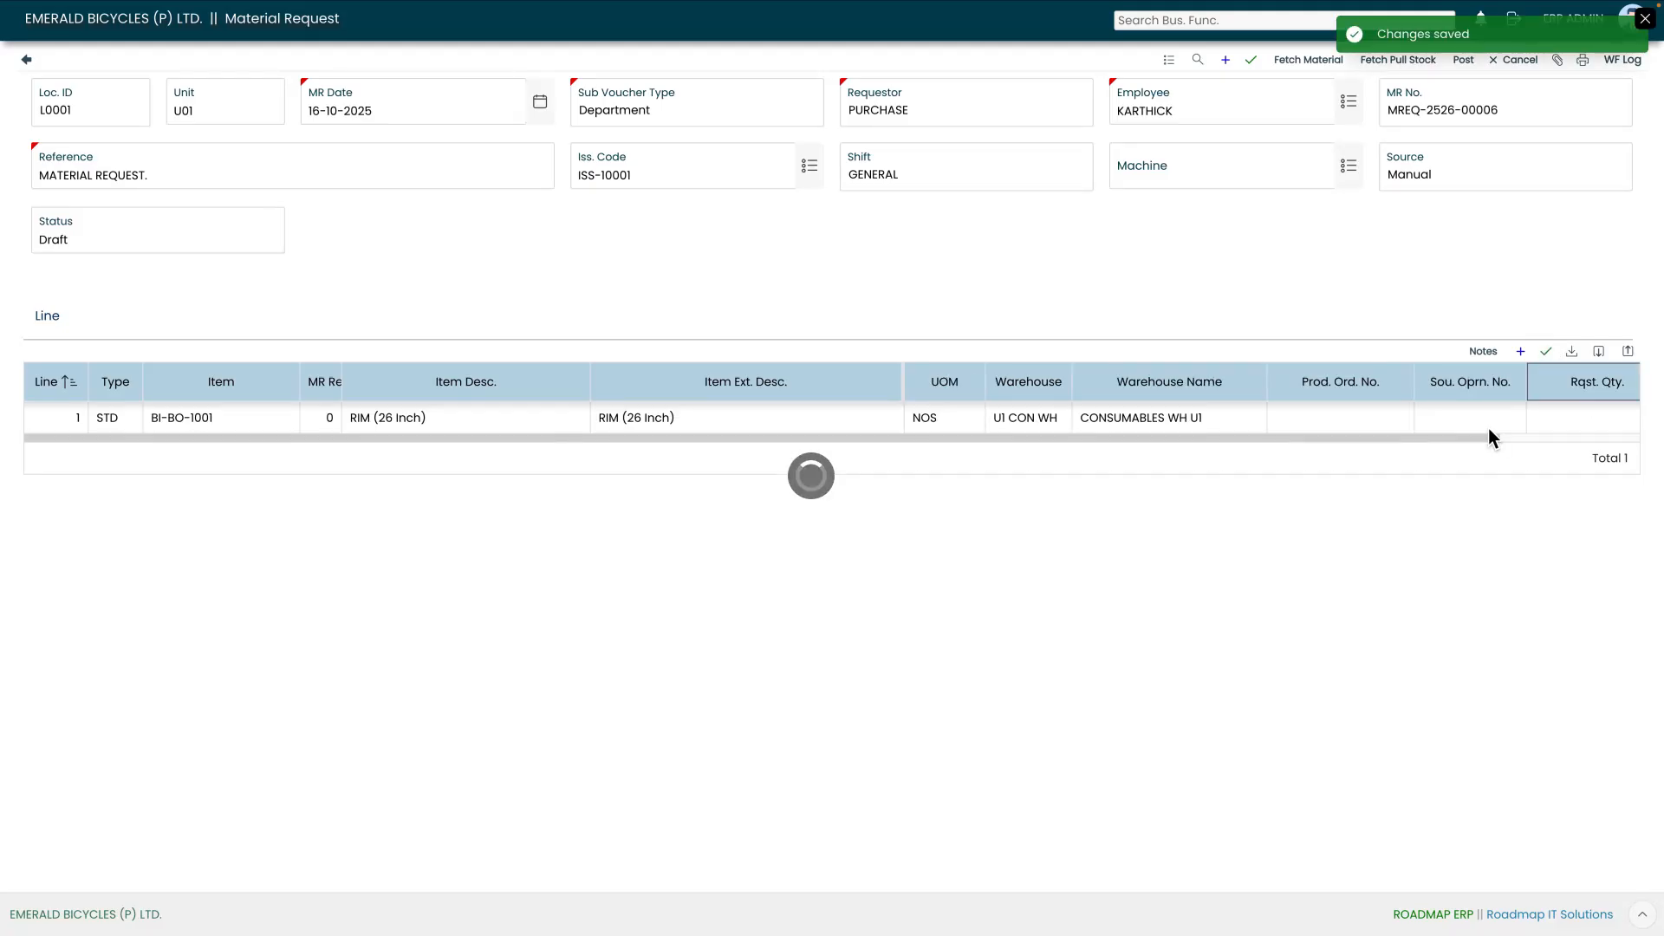
# Review the rim line's other details, including order, cost, parent item and lot information, and close them
pyautogui.moveTo(1486, 440); pyautogui.dragTo(1659, 442)
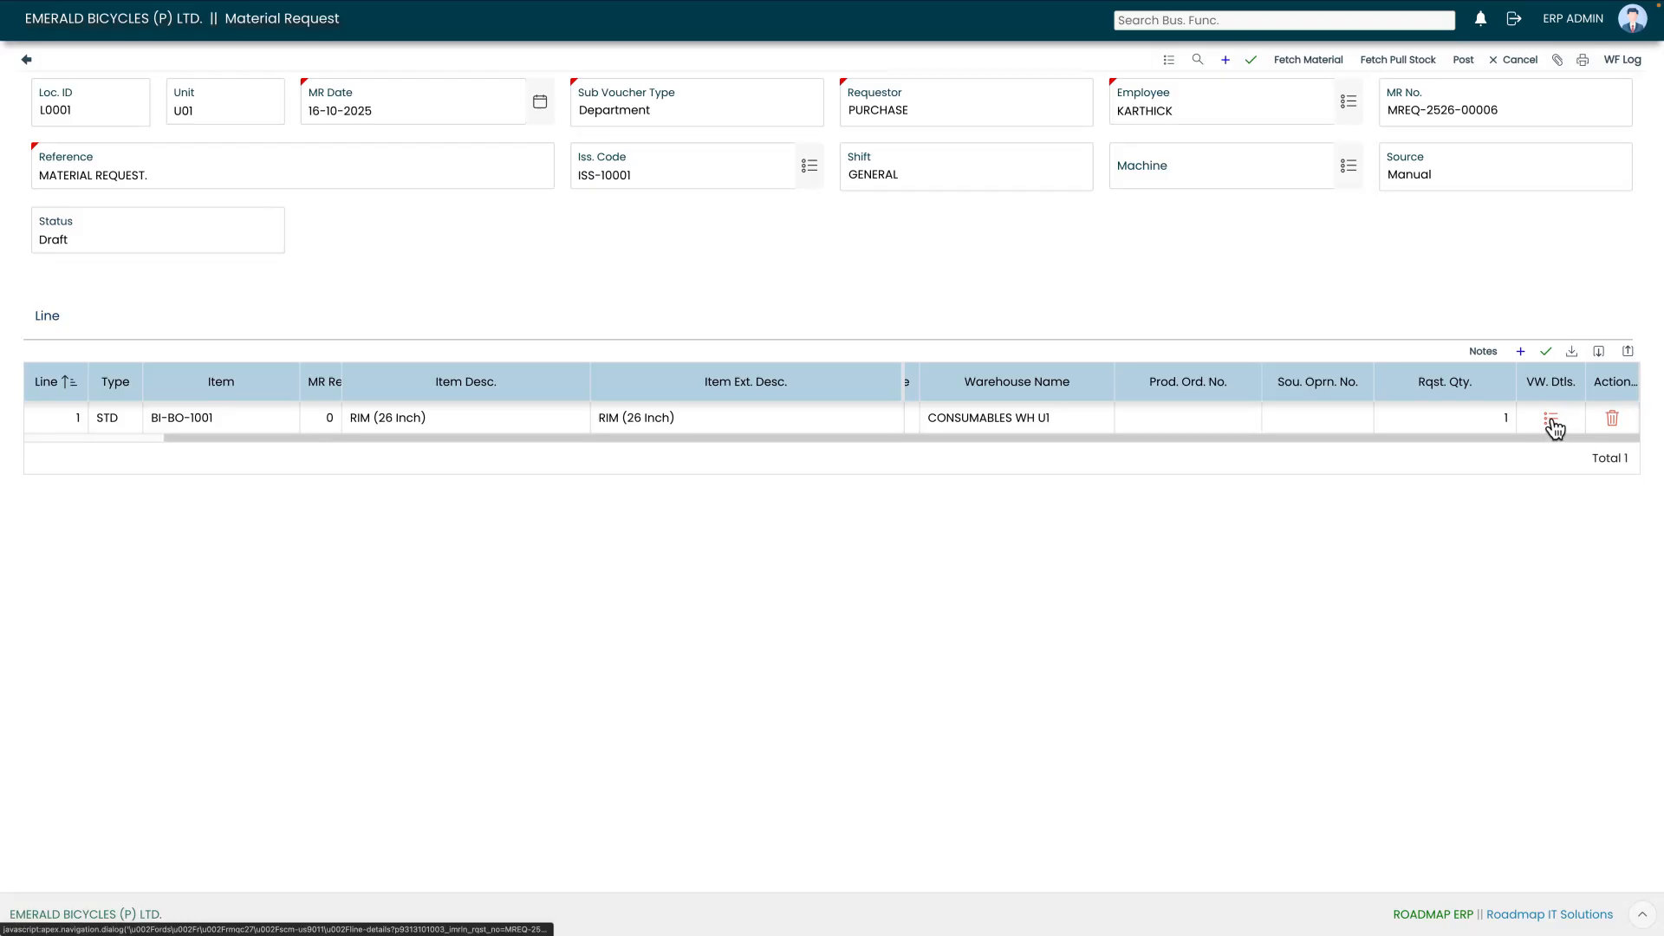
pyautogui.click(1551, 420)
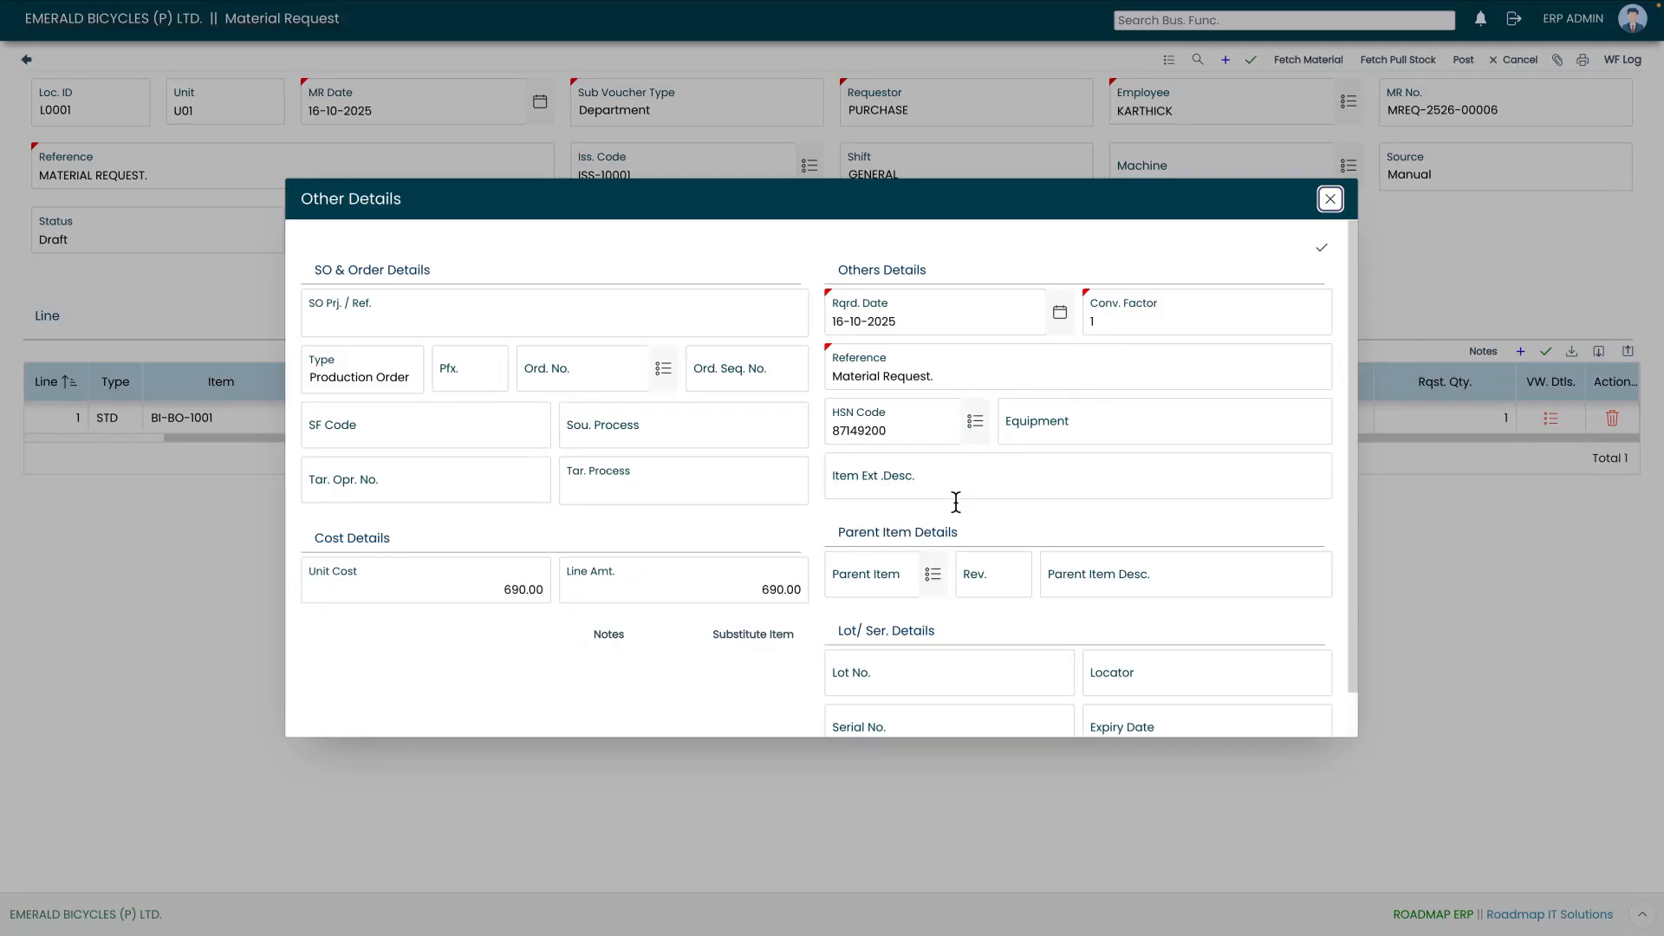
pyautogui.scroll(-1, 981, 513)
pyautogui.scroll(1, 981, 513)
pyautogui.click(1331, 200)
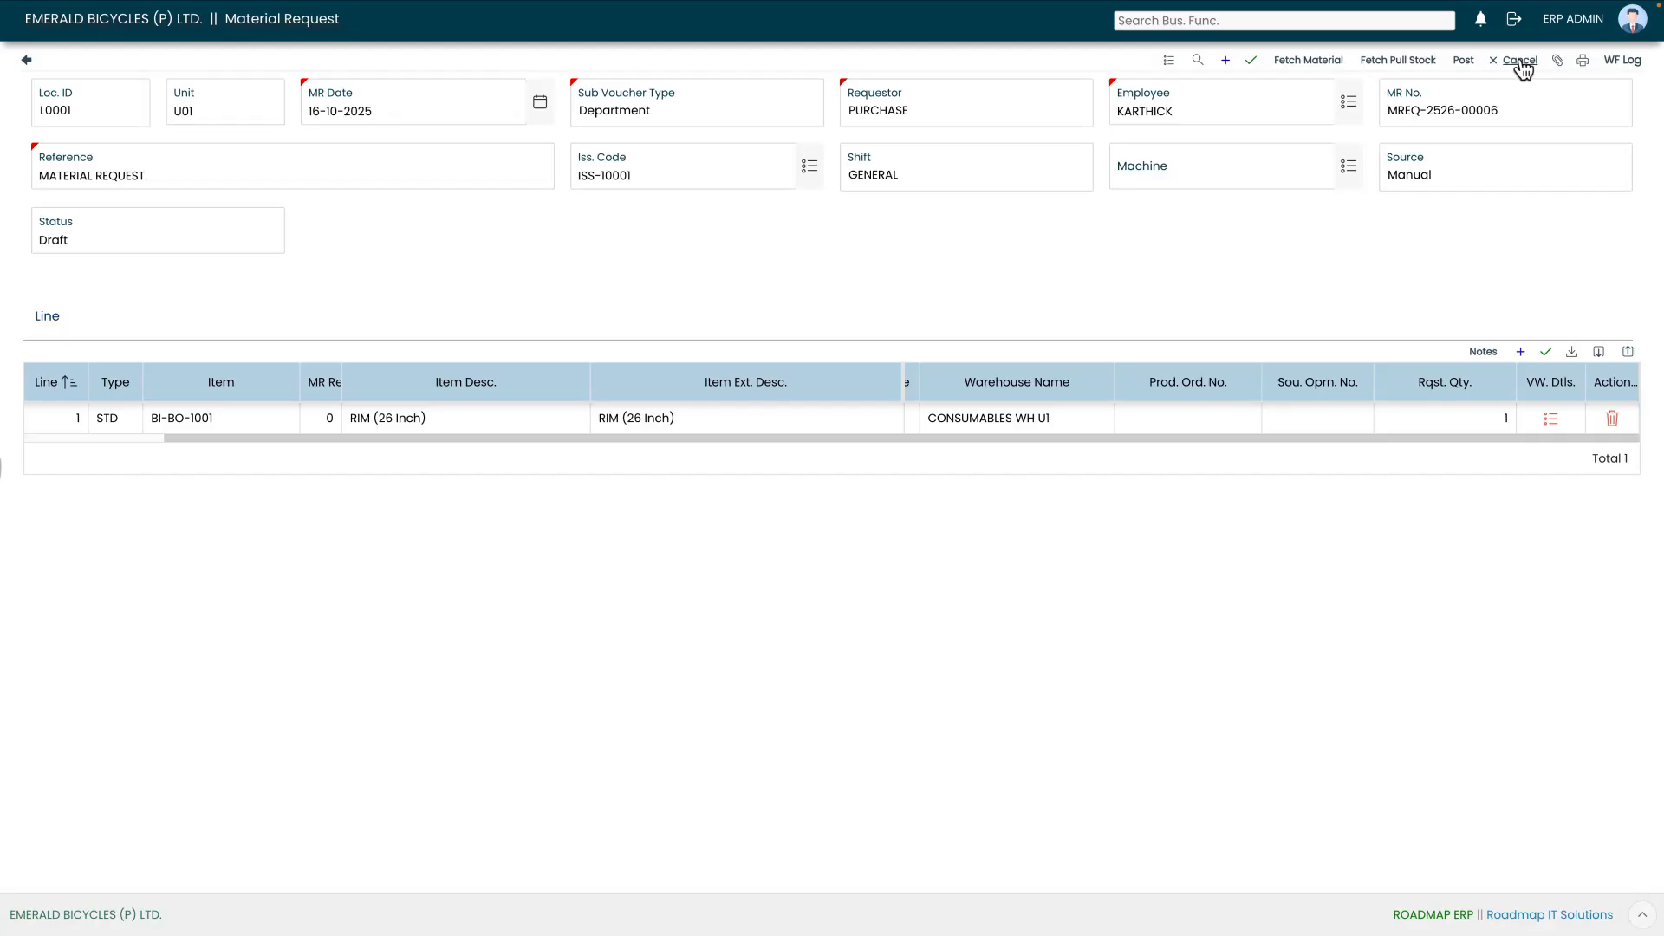
# Post the material request with medium priority and the action Forward for Review
pyautogui.click(1465, 60)
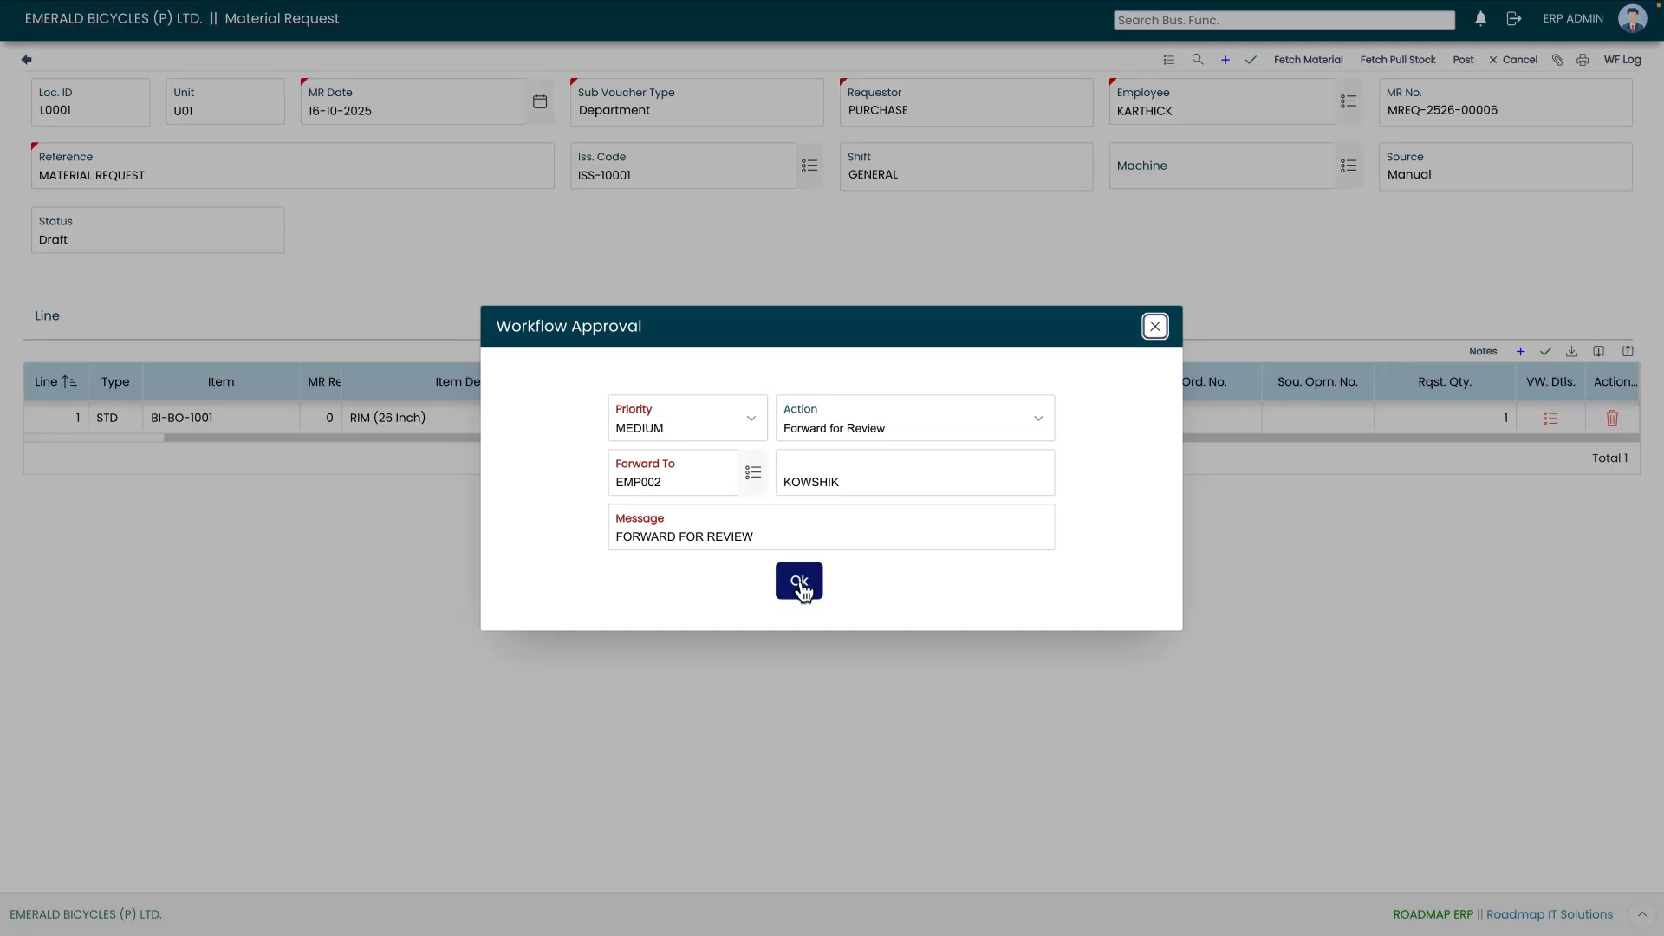
pyautogui.click(802, 589)
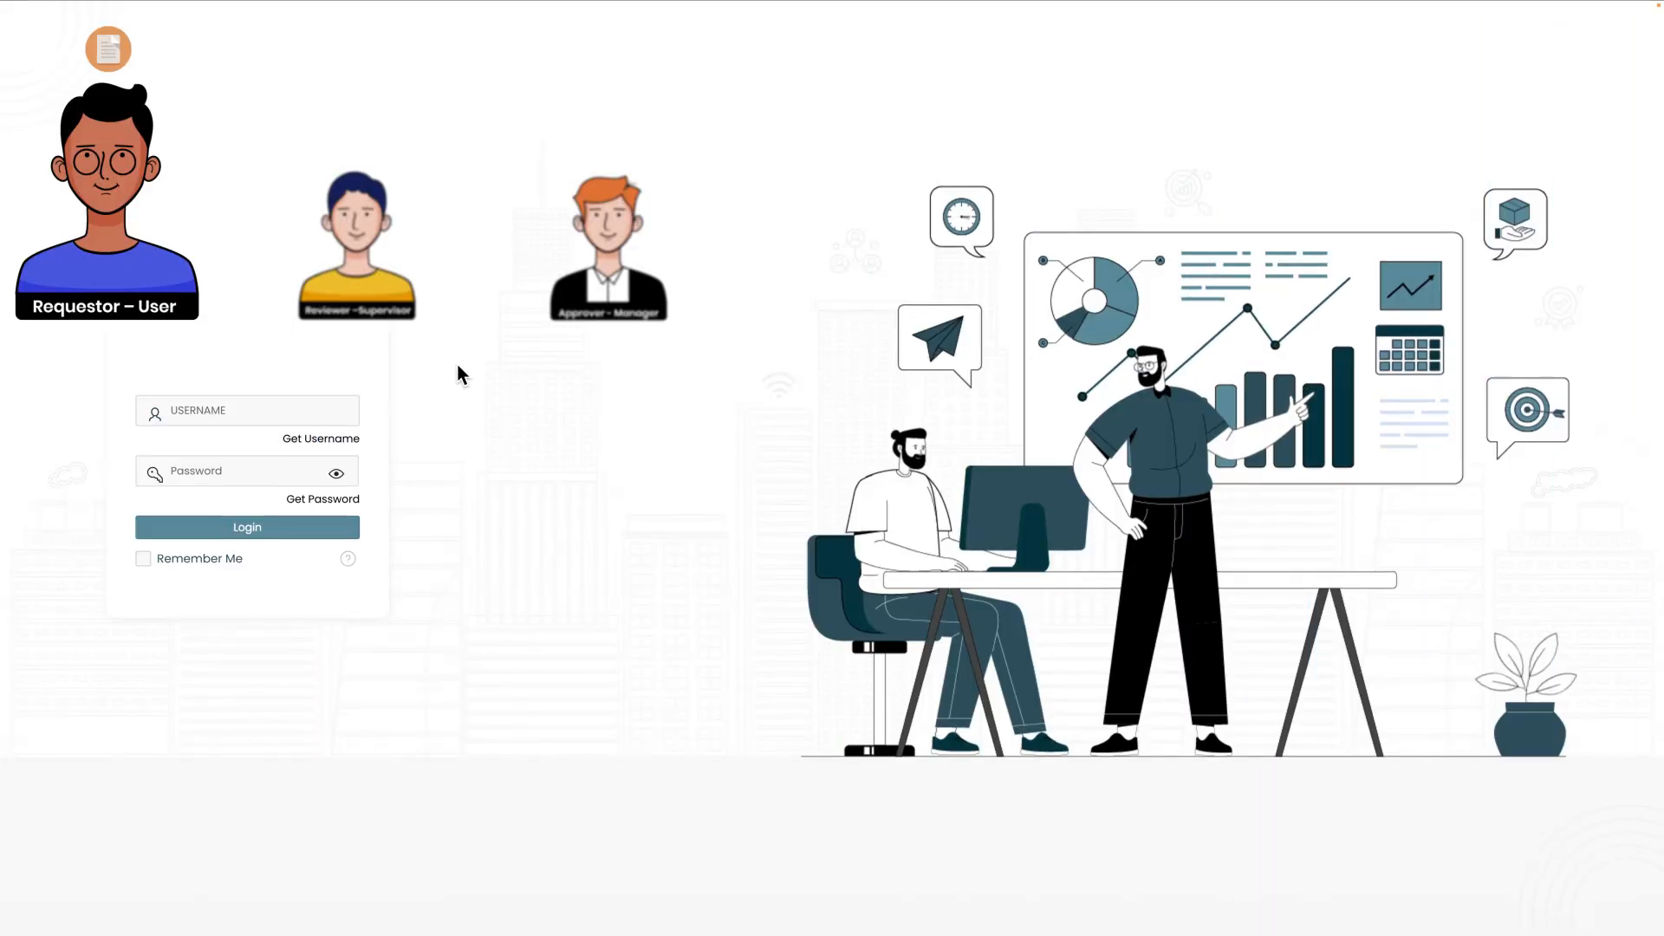
# Log in as the reviewing supervisor with the account username and password
pyautogui.click(300, 407)
pyautogui.write('EBPLWHSUPR')
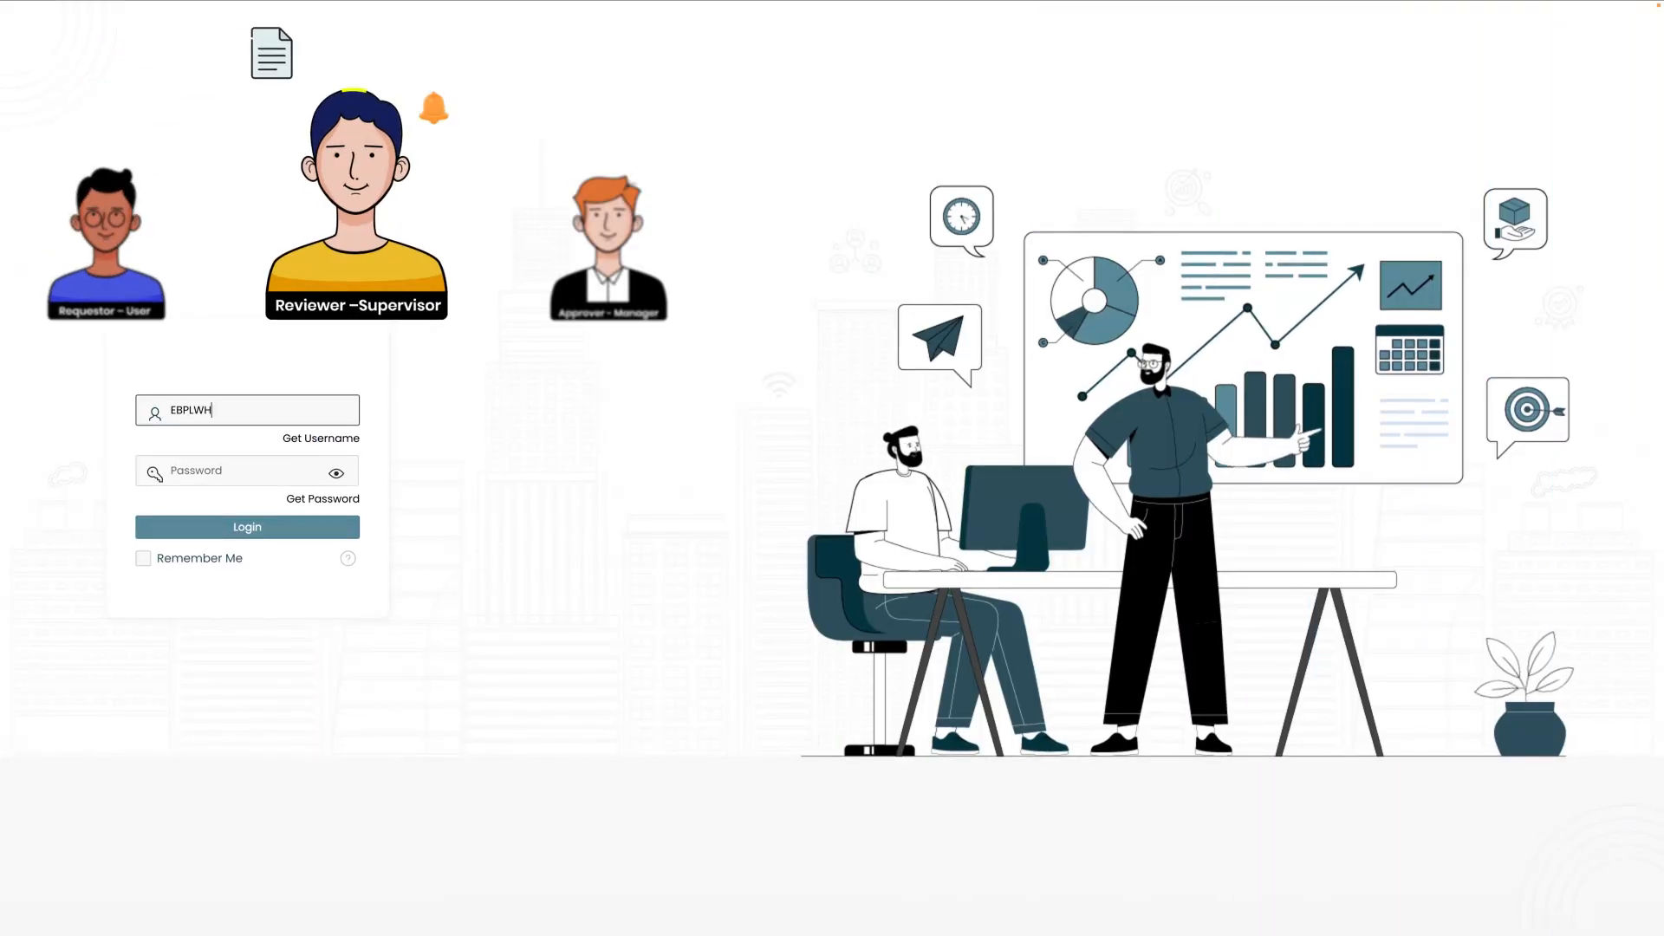
pyautogui.click(281, 475)
pyautogui.write('•••••••••')
pyautogui.click(256, 530)
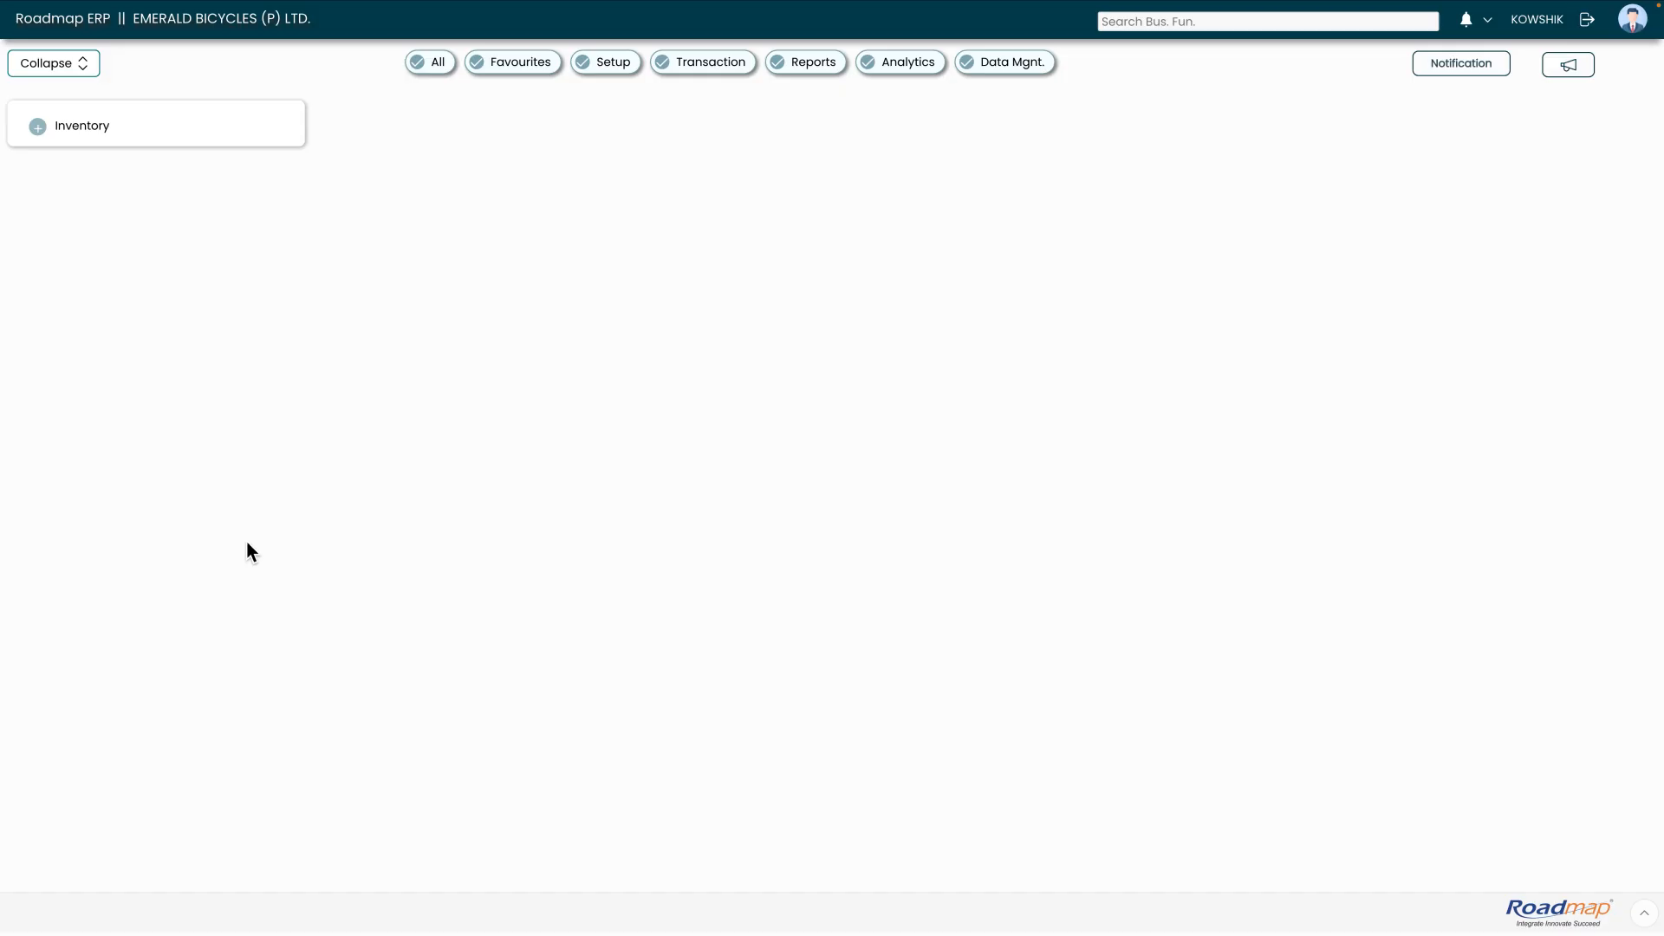
# Open material request MREQ-2526-00006 from the pending approvals and submit it with medium priority and the action Review & Forward for Approve
pyautogui.click(1467, 24)
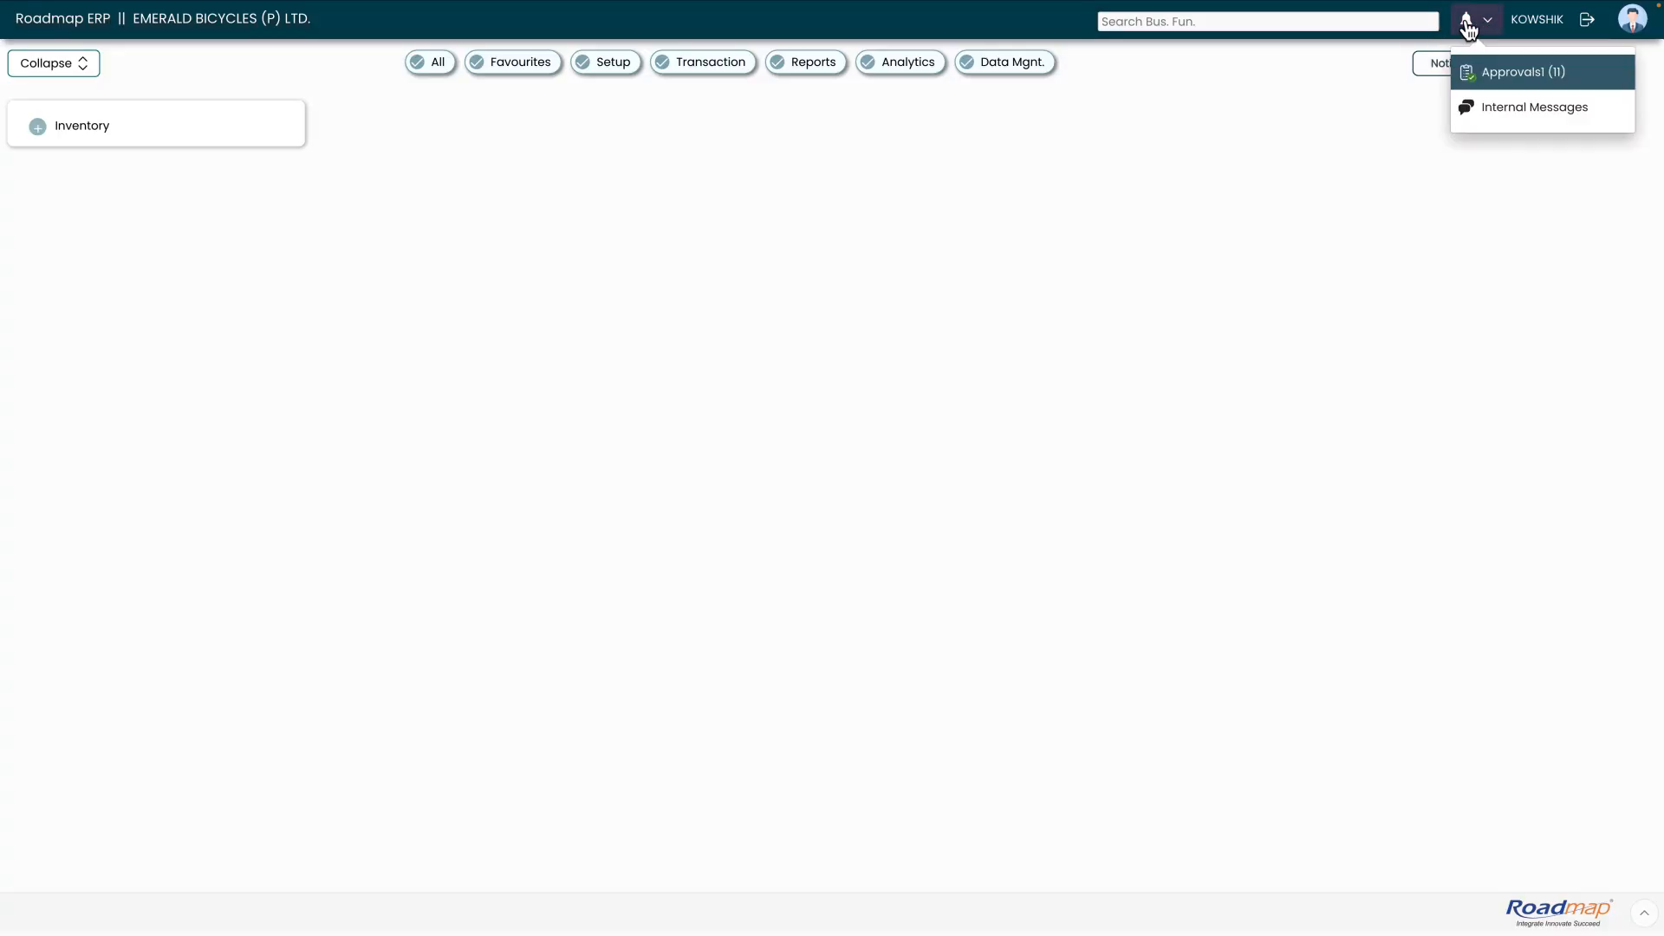
pyautogui.click(1513, 72)
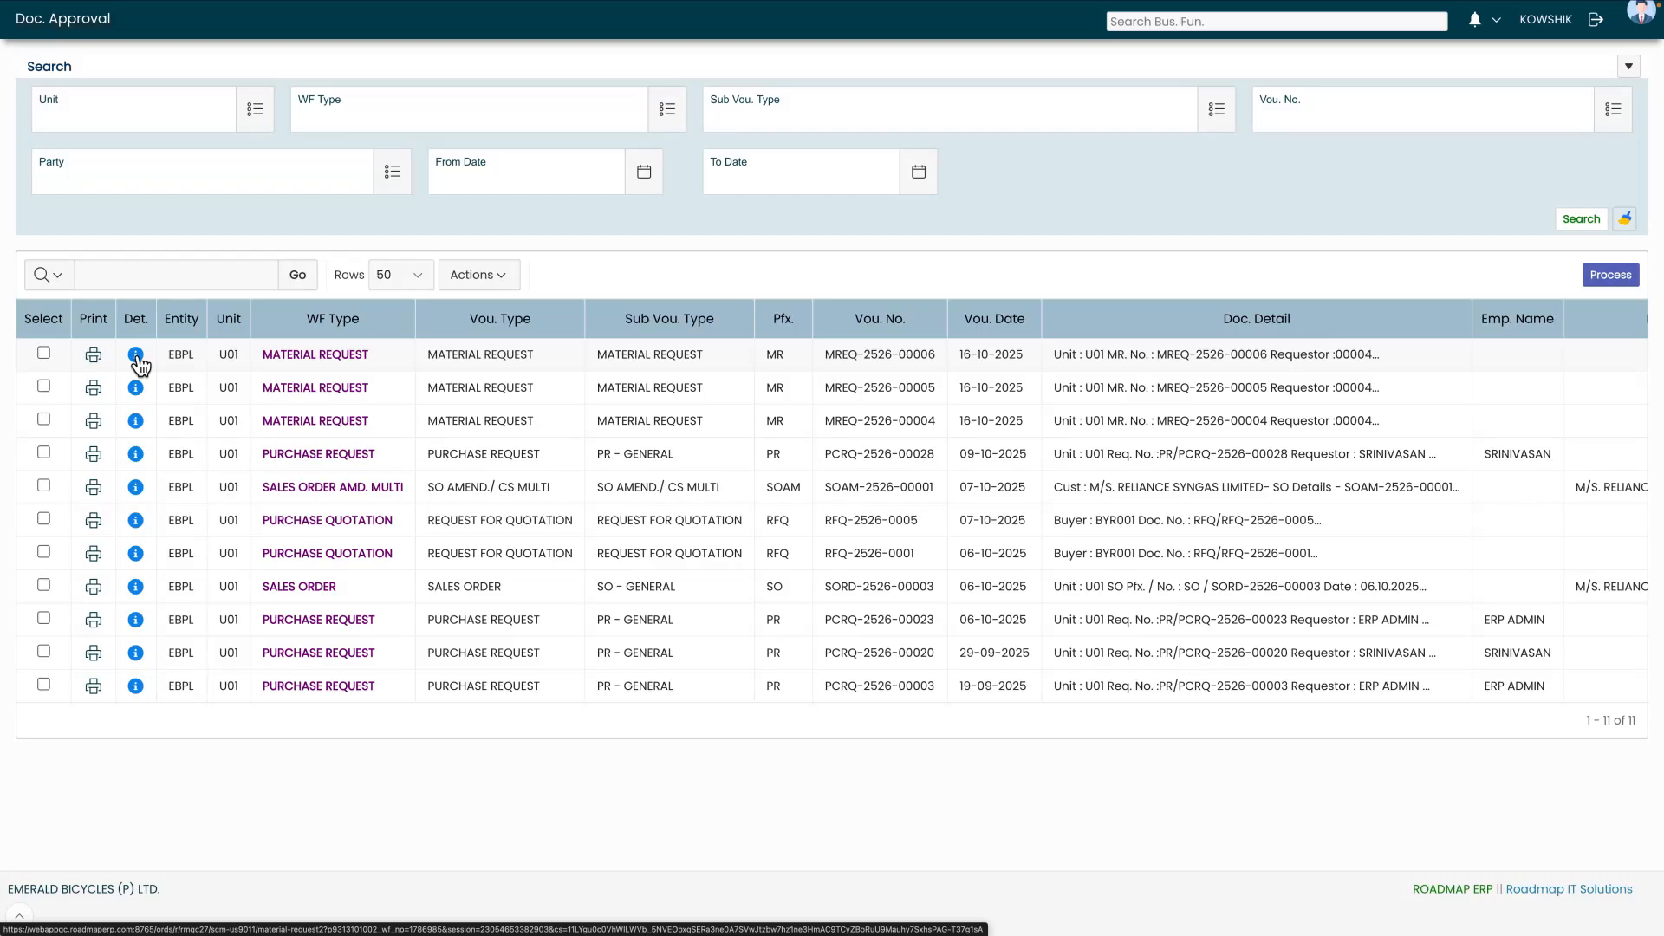
pyautogui.click(136, 356)
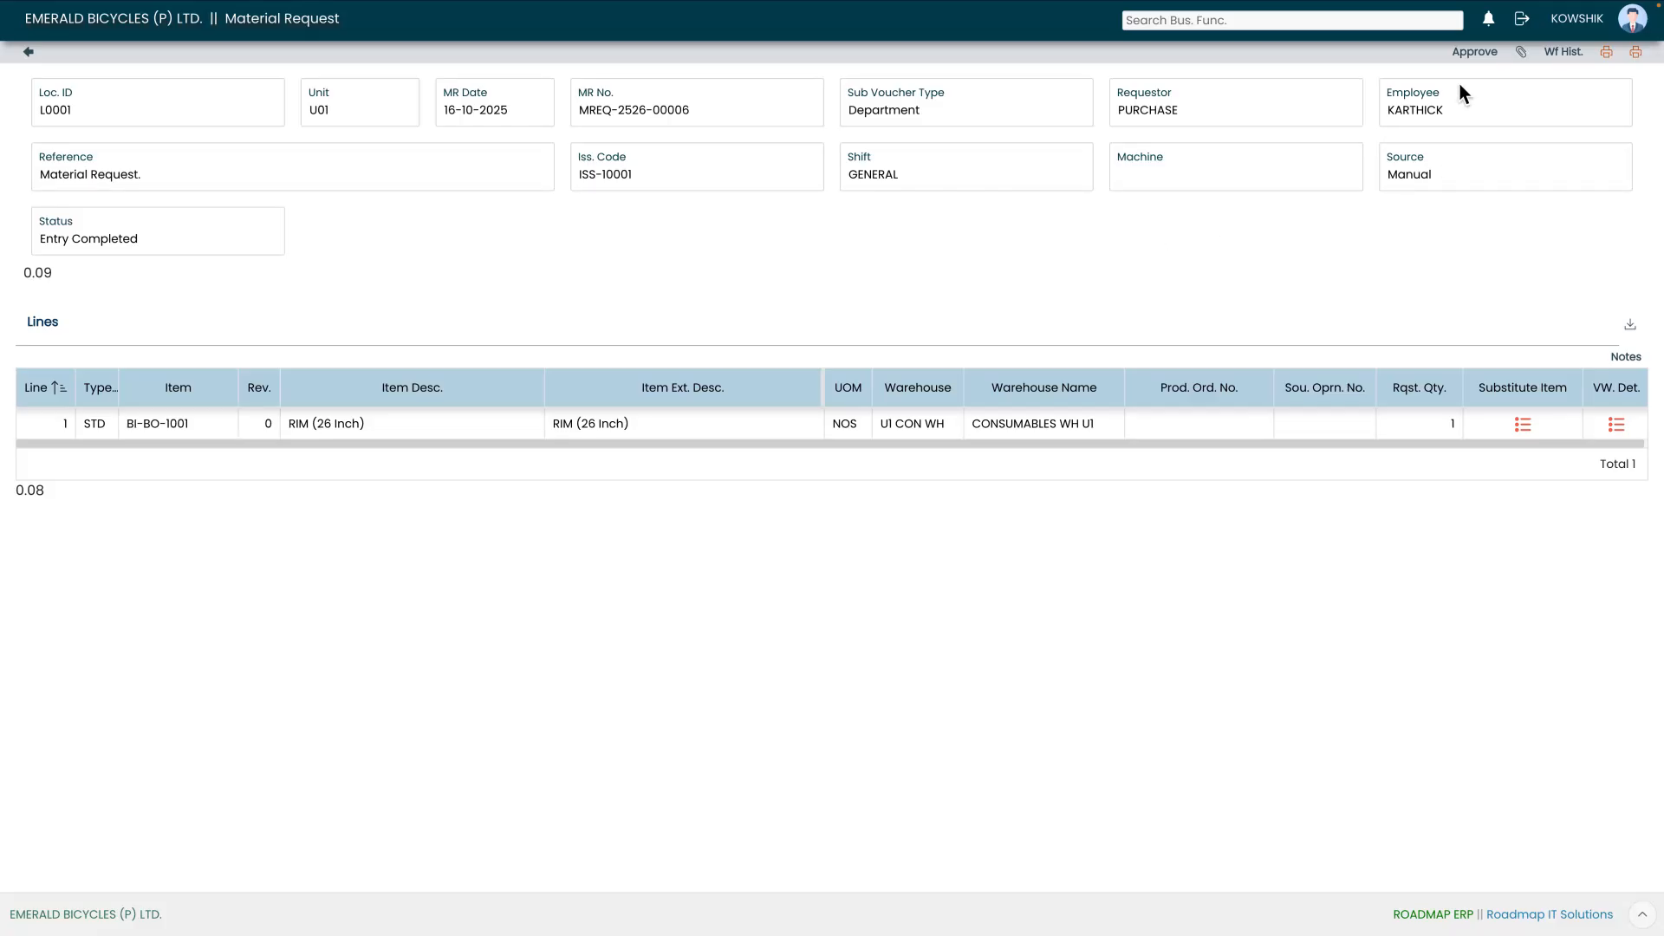
pyautogui.click(1476, 52)
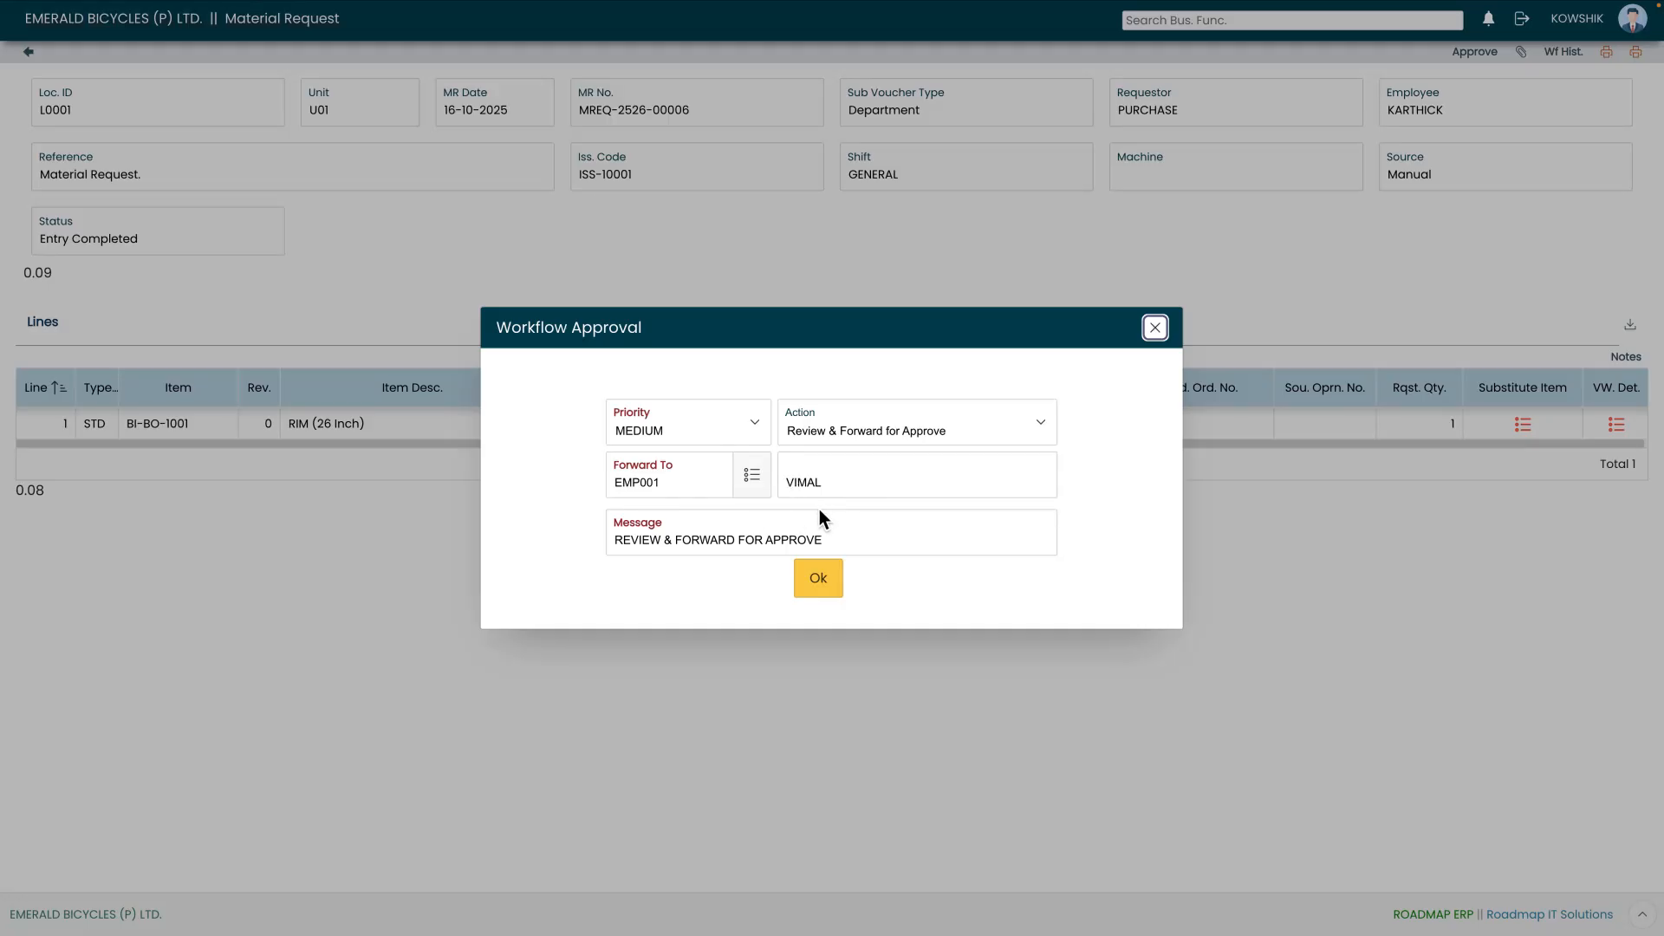
pyautogui.click(818, 579)
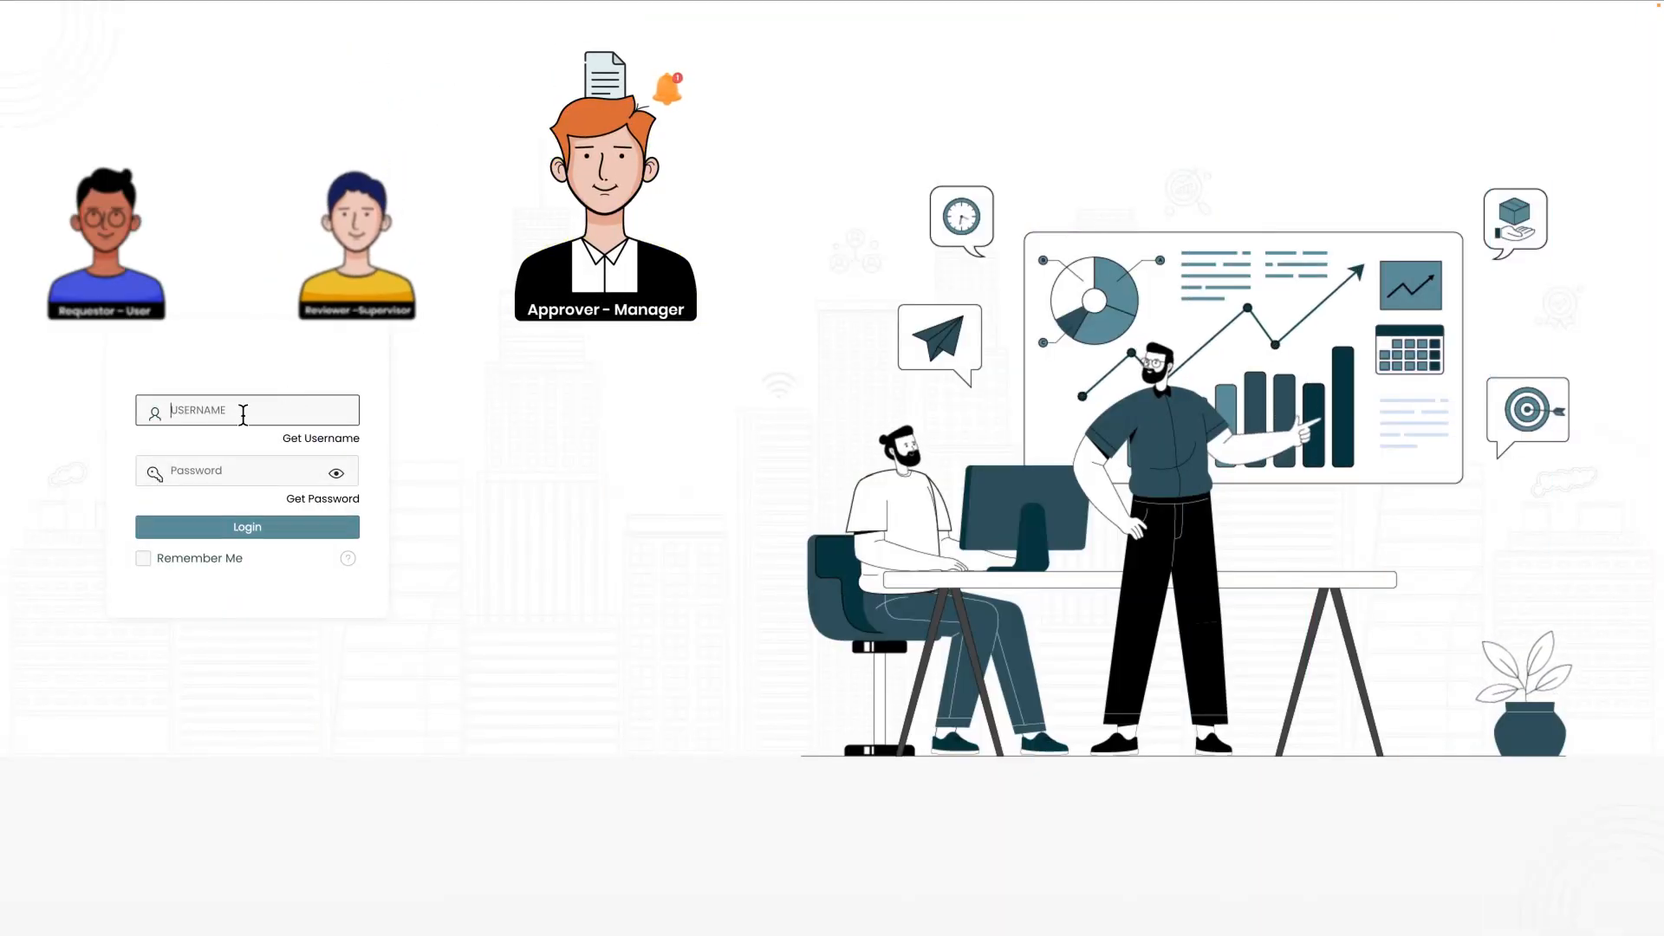
# Log in as the approving manager with the account username and password
pyautogui.write('EBPLWHMGR')
pyautogui.press('Tab')
pyautogui.write('•••••••••')
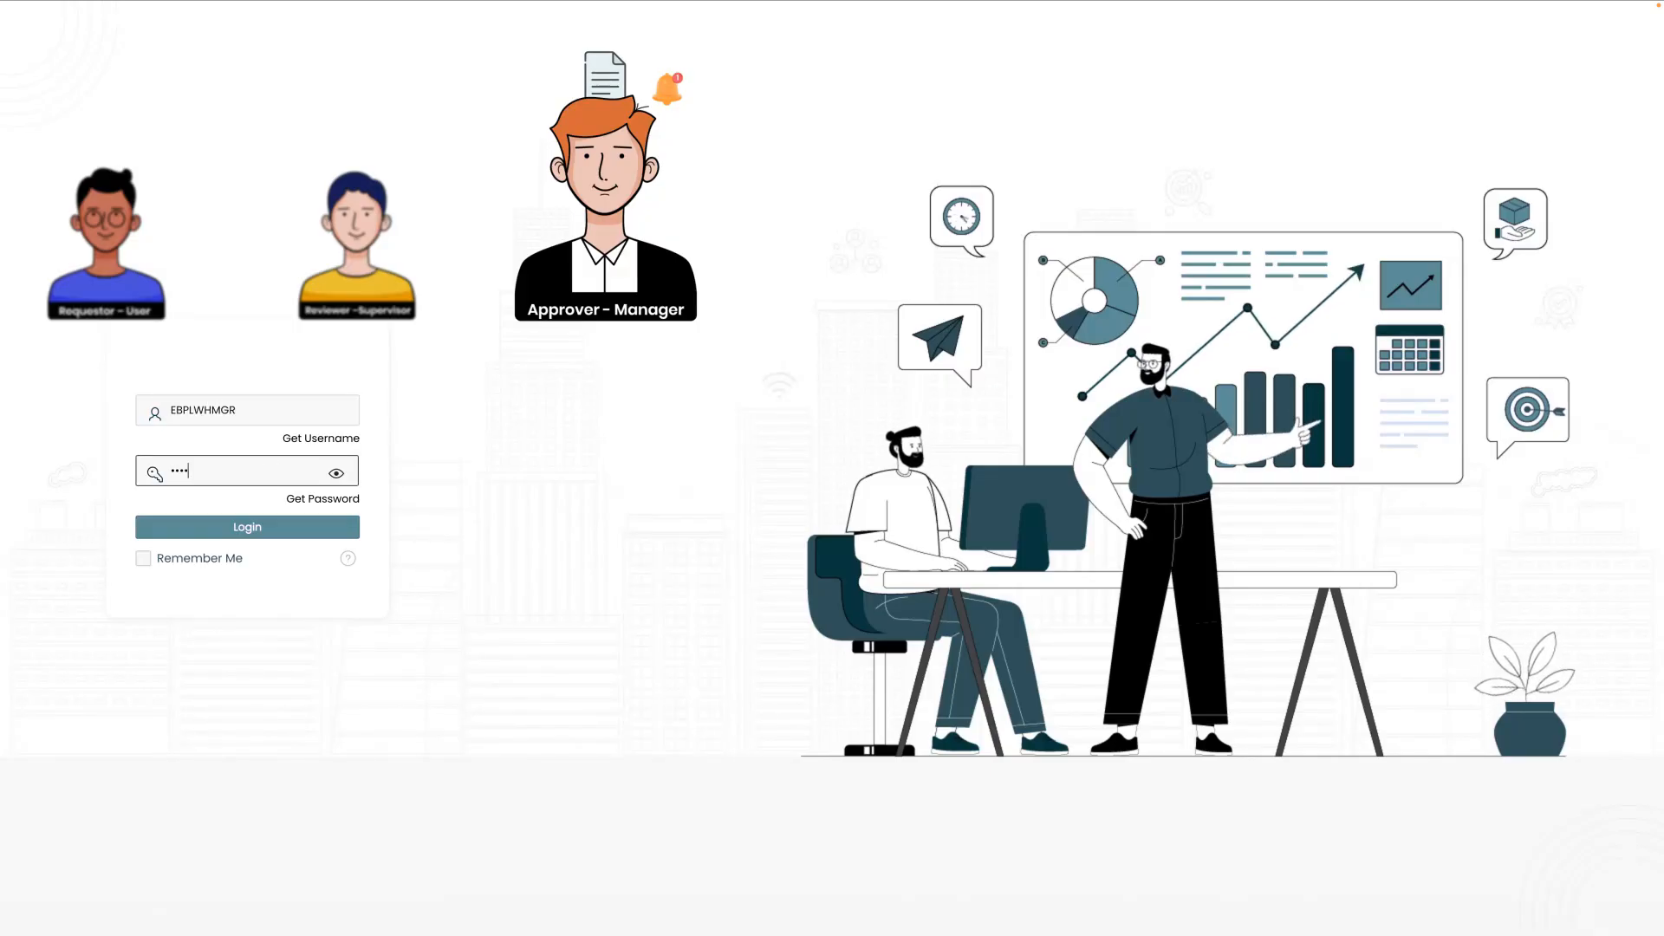
pyautogui.click(249, 533)
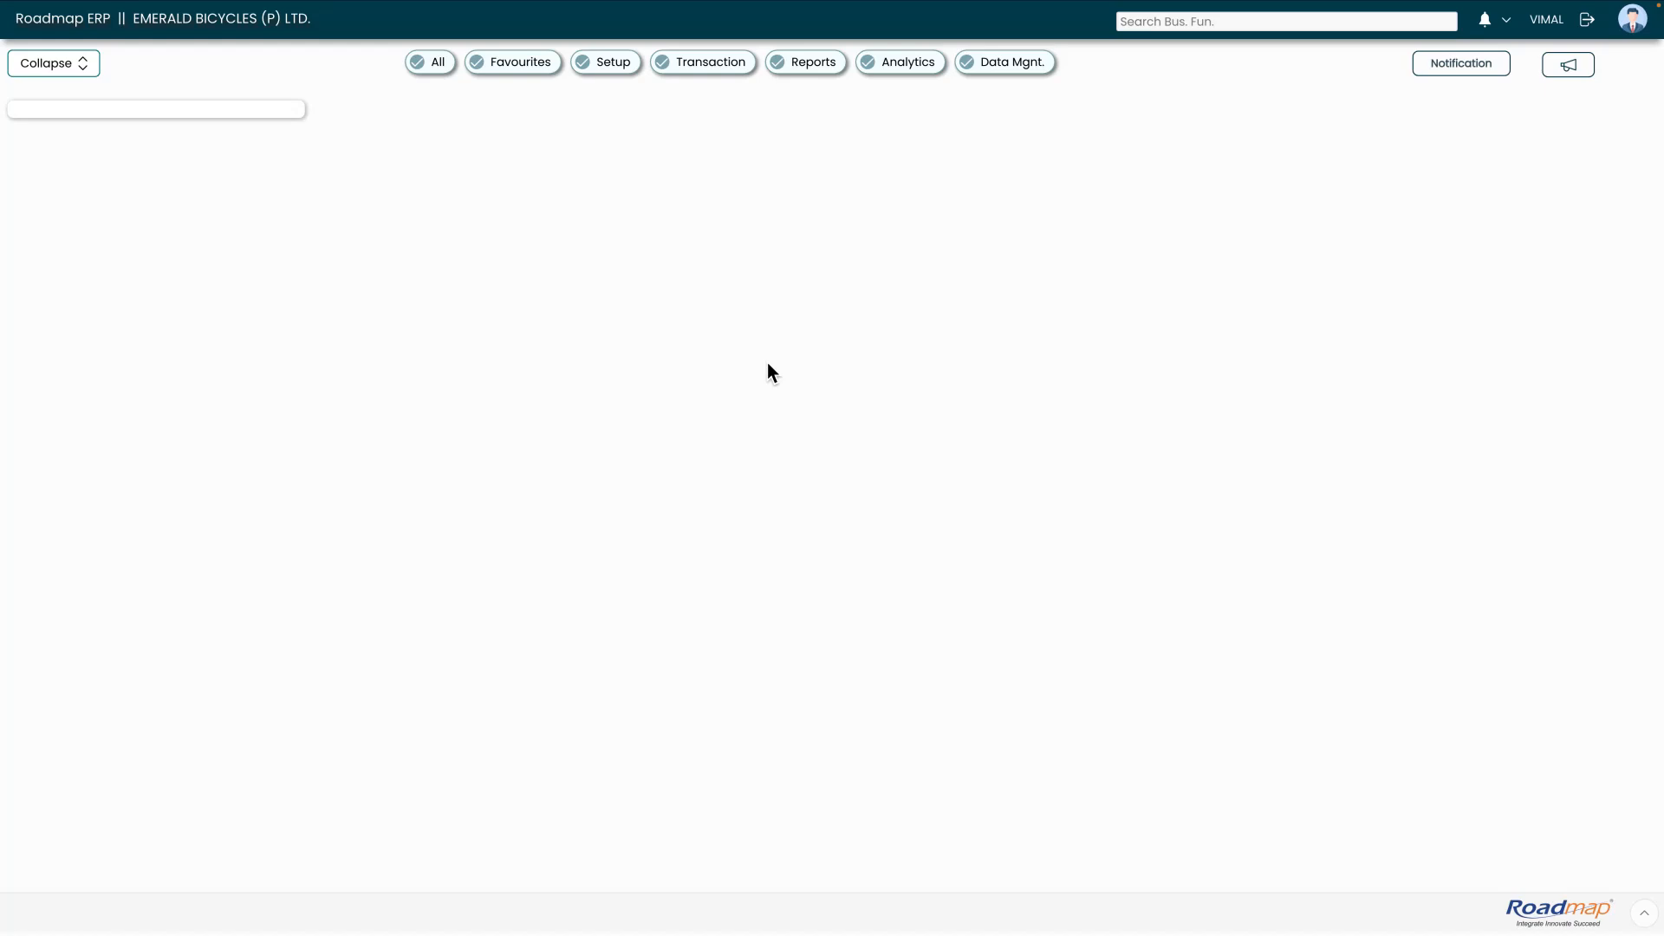
# Open material request MREQ-2526-00006 from the manager's pending approvals and approve it with medium priority and the action Approve
pyautogui.click(1487, 21)
pyautogui.click(1420, 74)
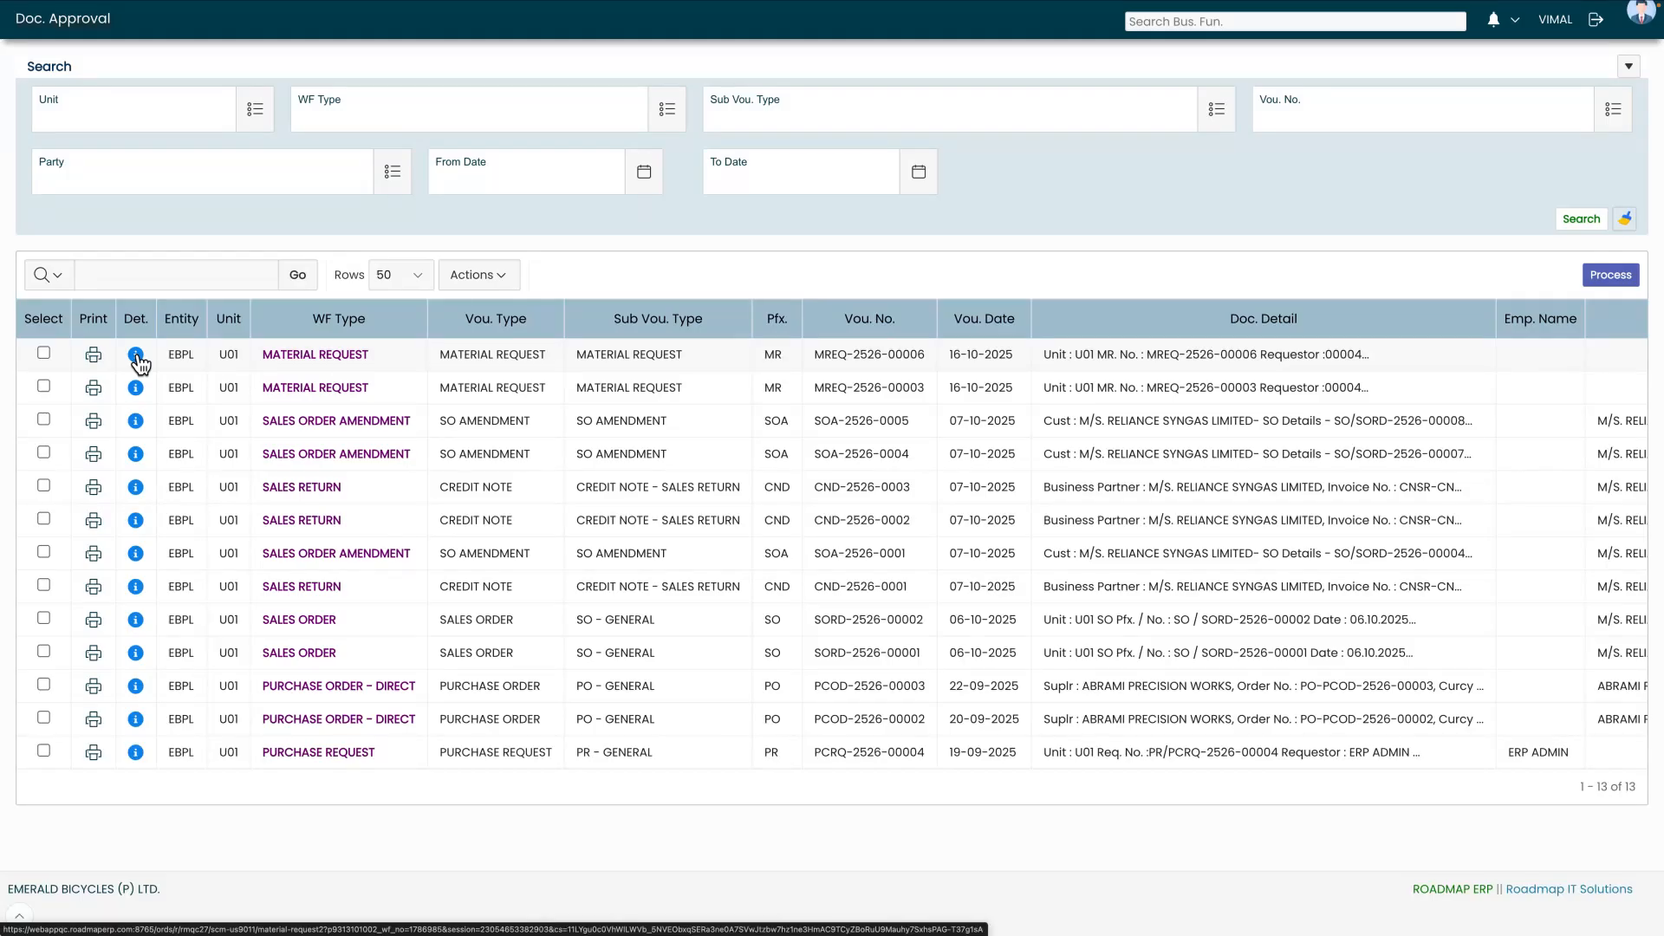
pyautogui.click(136, 356)
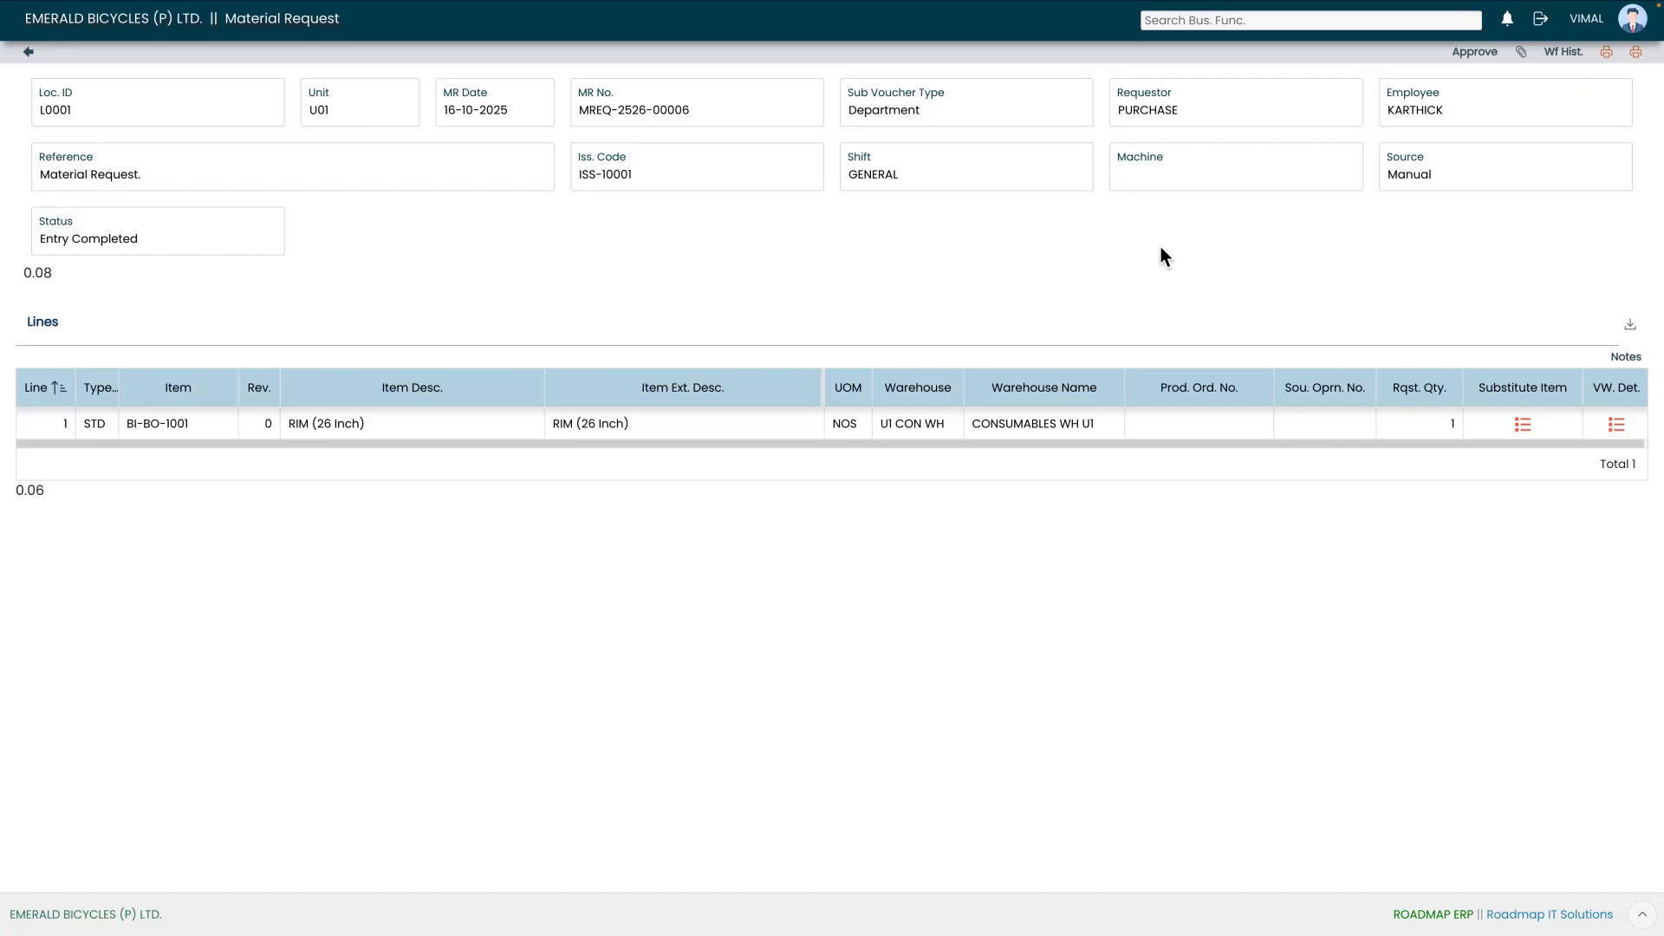
pyautogui.click(1471, 55)
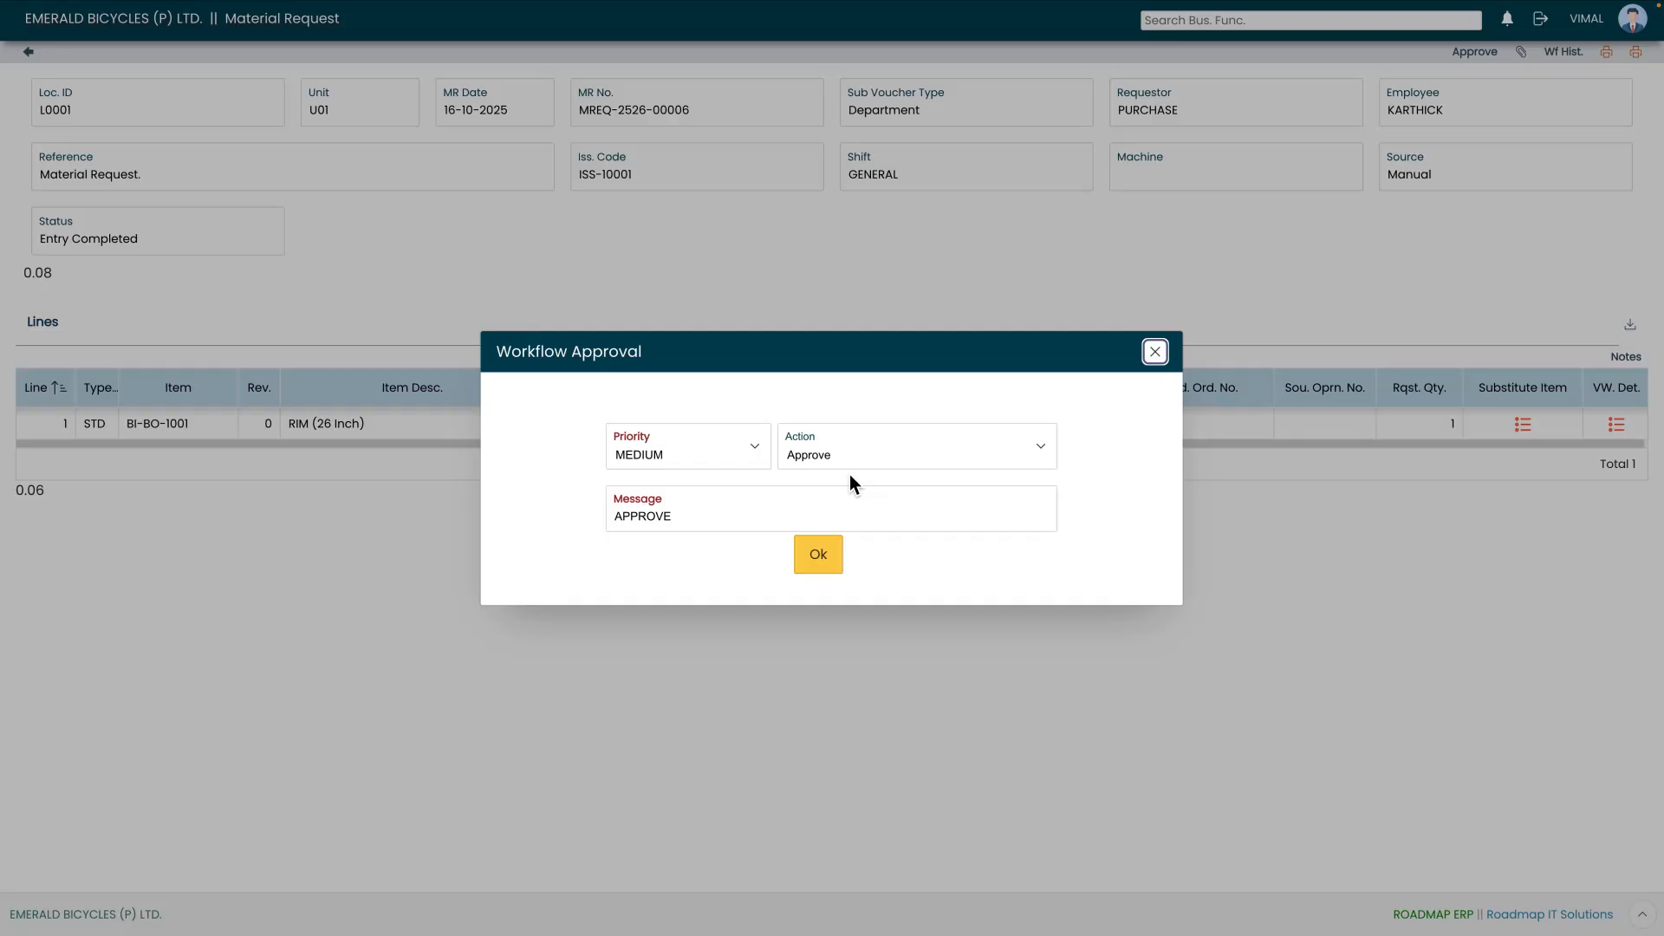
pyautogui.click(819, 559)
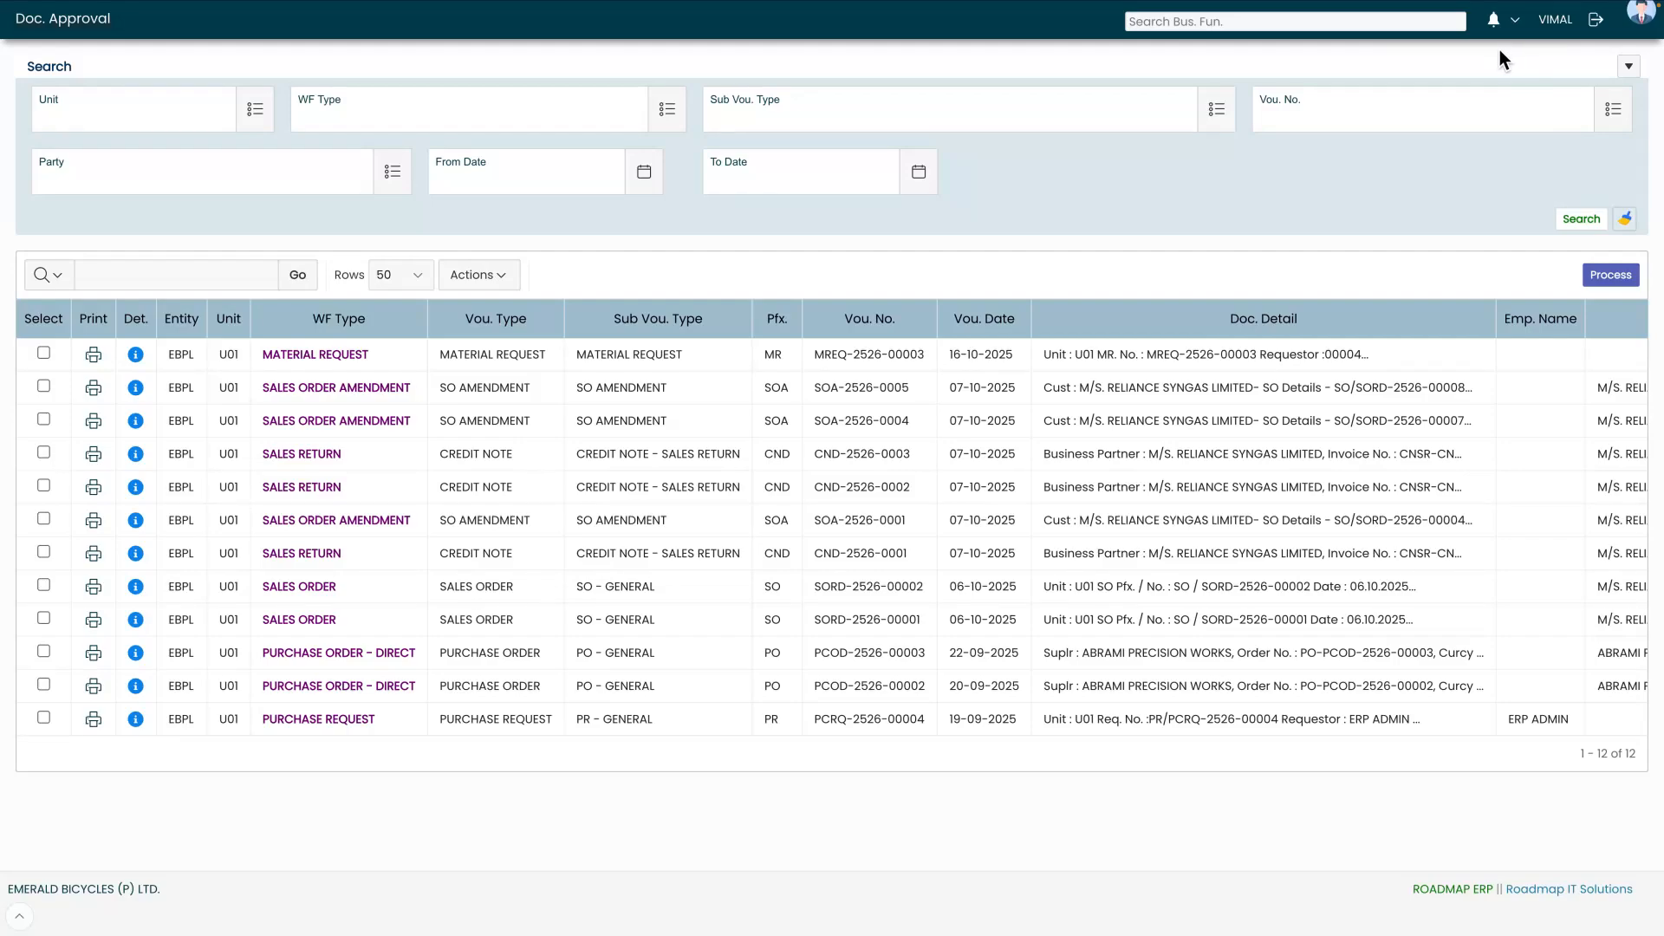
# Log out of the manager's account and log in as the ERP administrator with the account username and password
pyautogui.click(1596, 22)
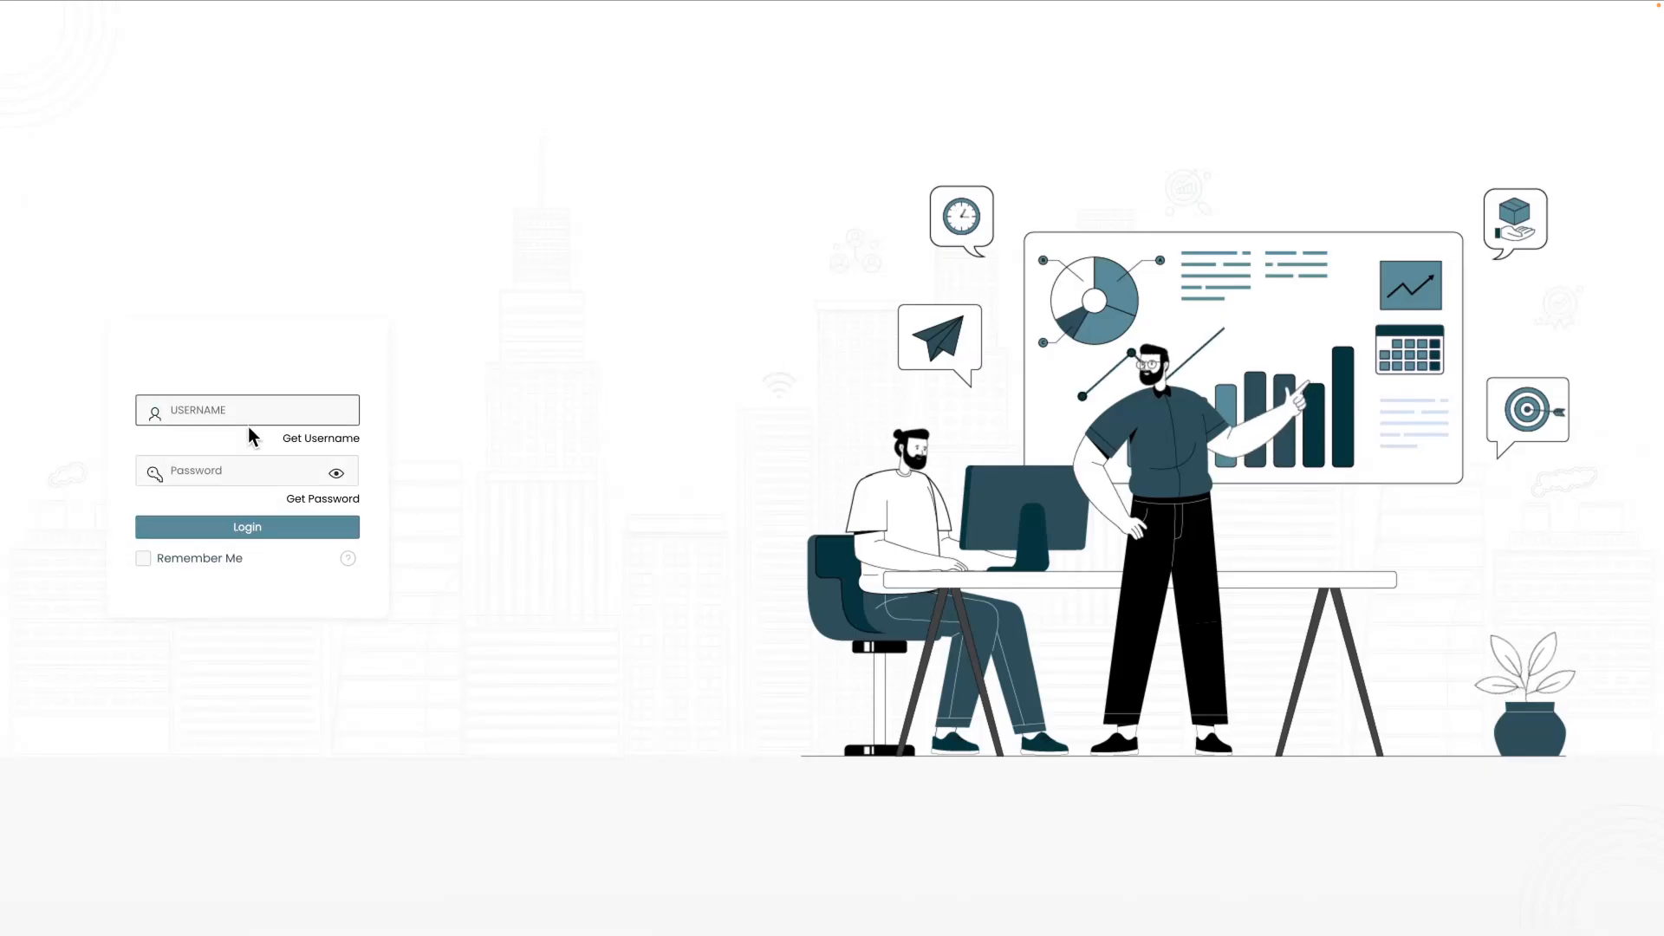
pyautogui.write('E')
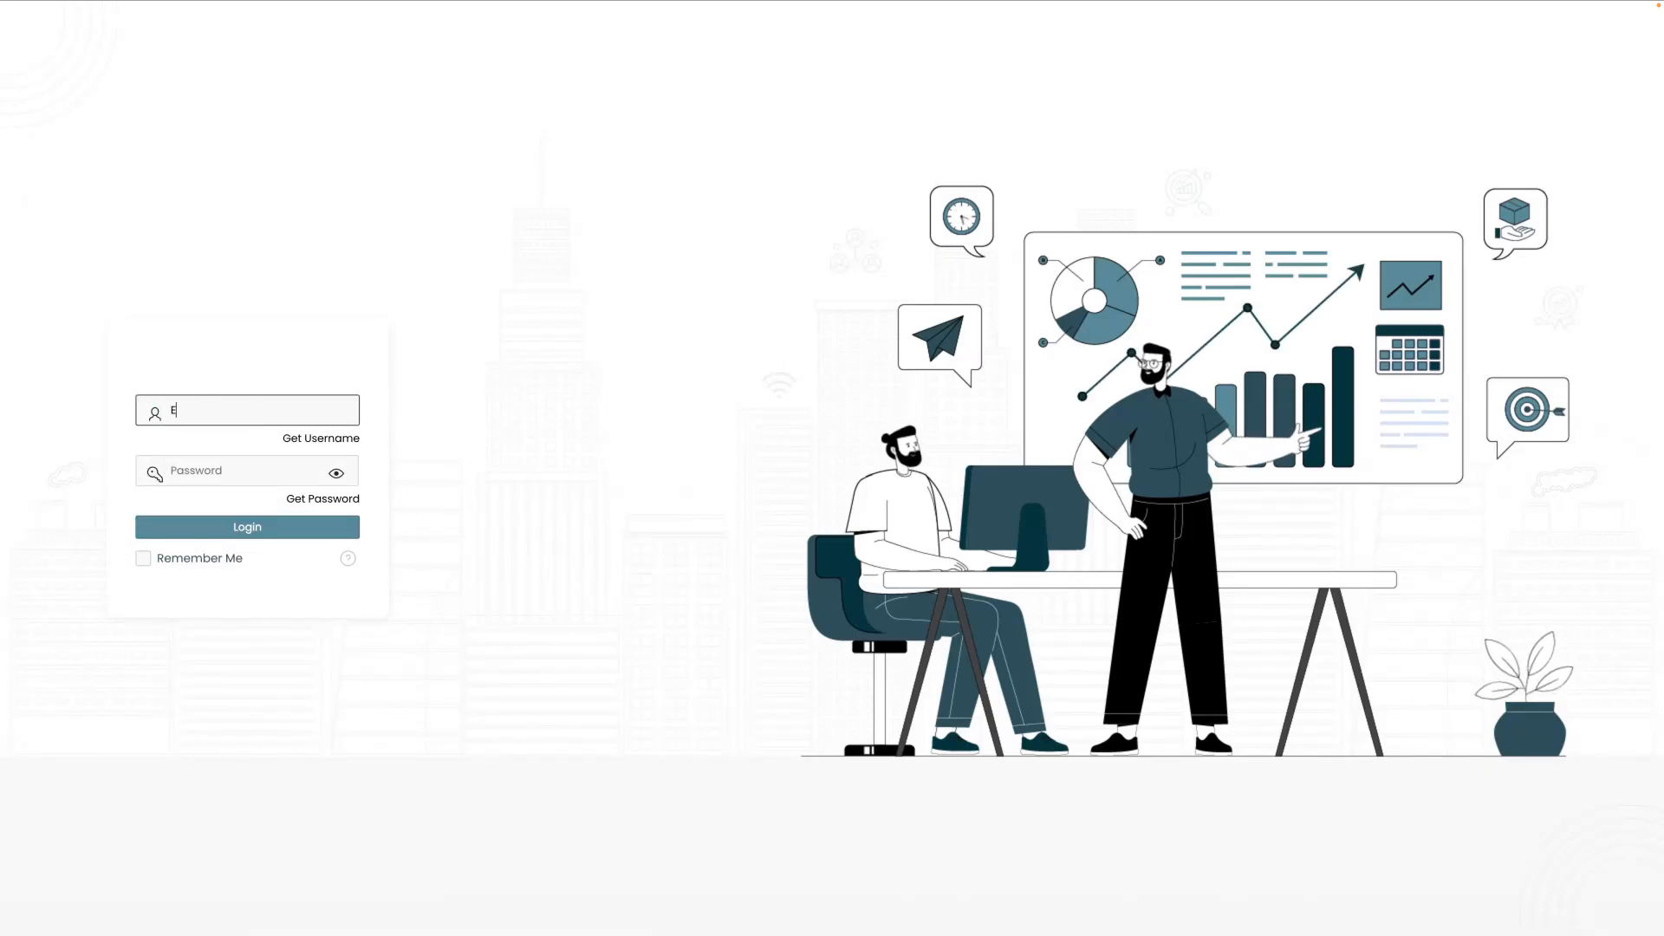
pyautogui.write('BPLADMIN')
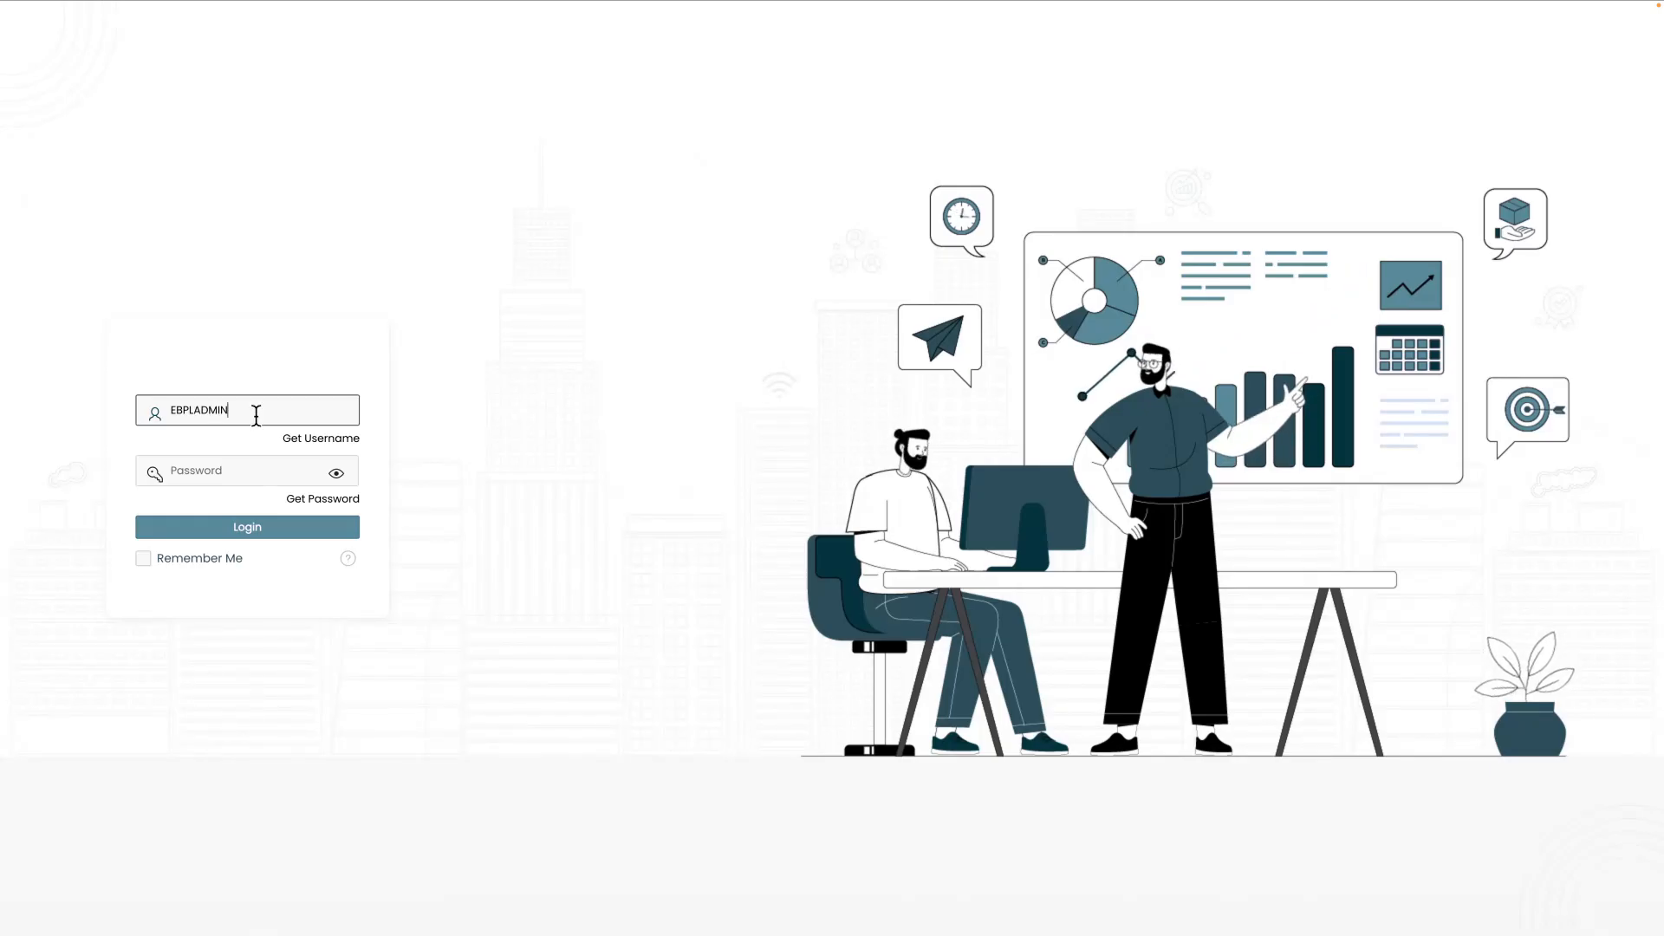
pyautogui.click(249, 471)
pyautogui.write('****')
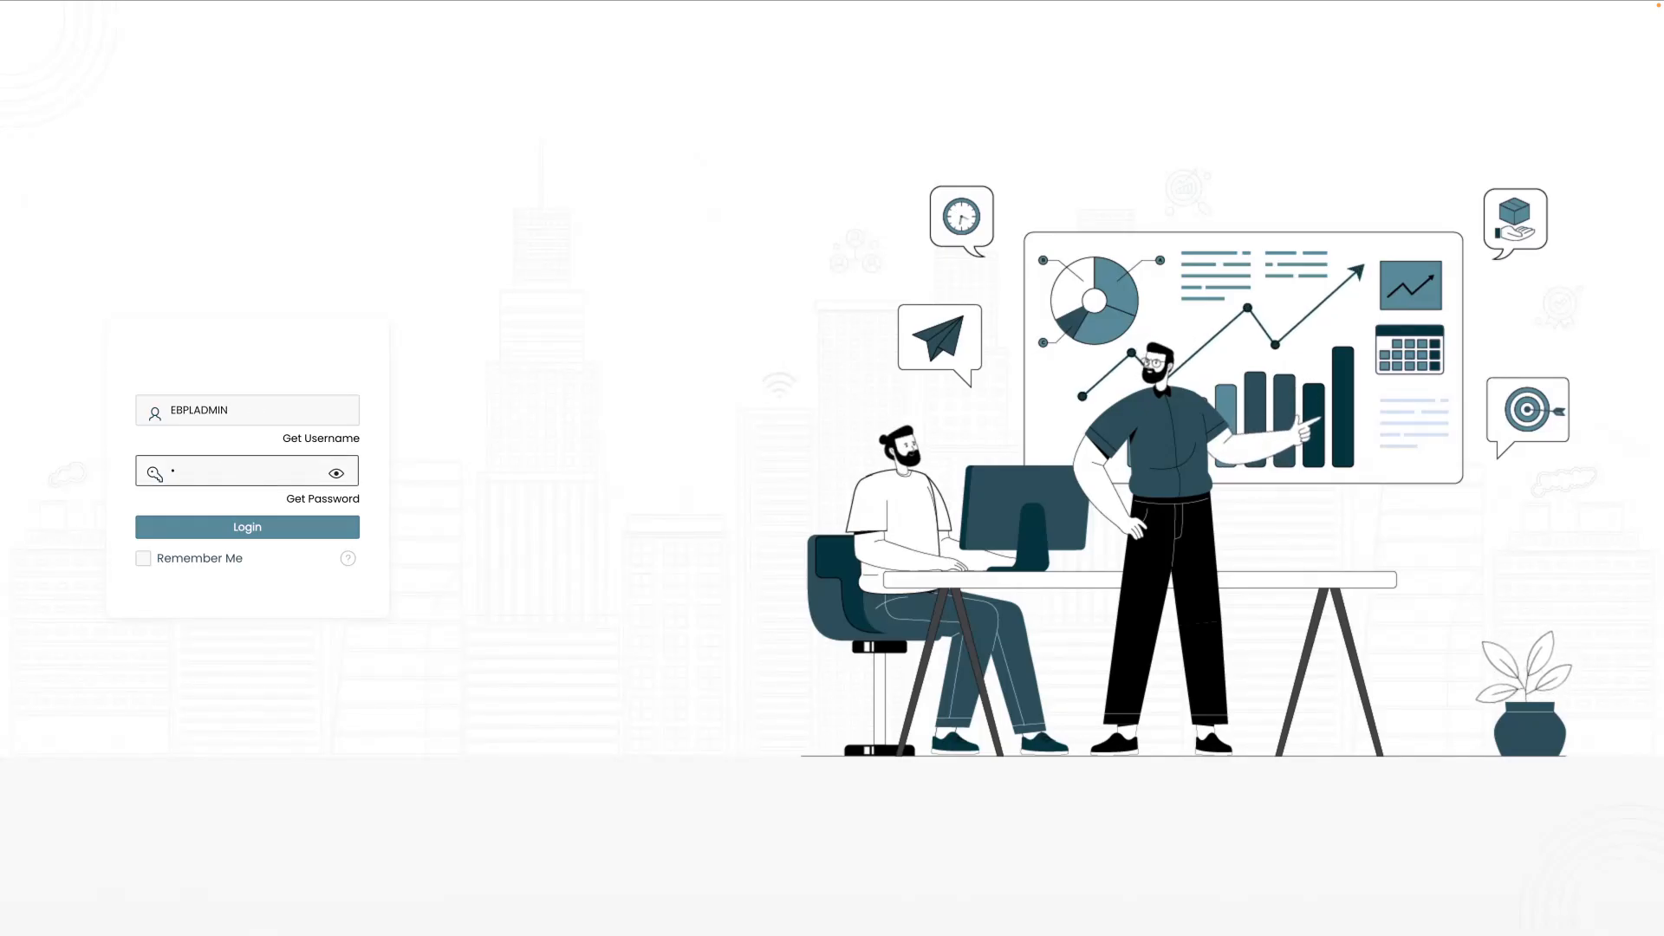
pyautogui.write('*****')
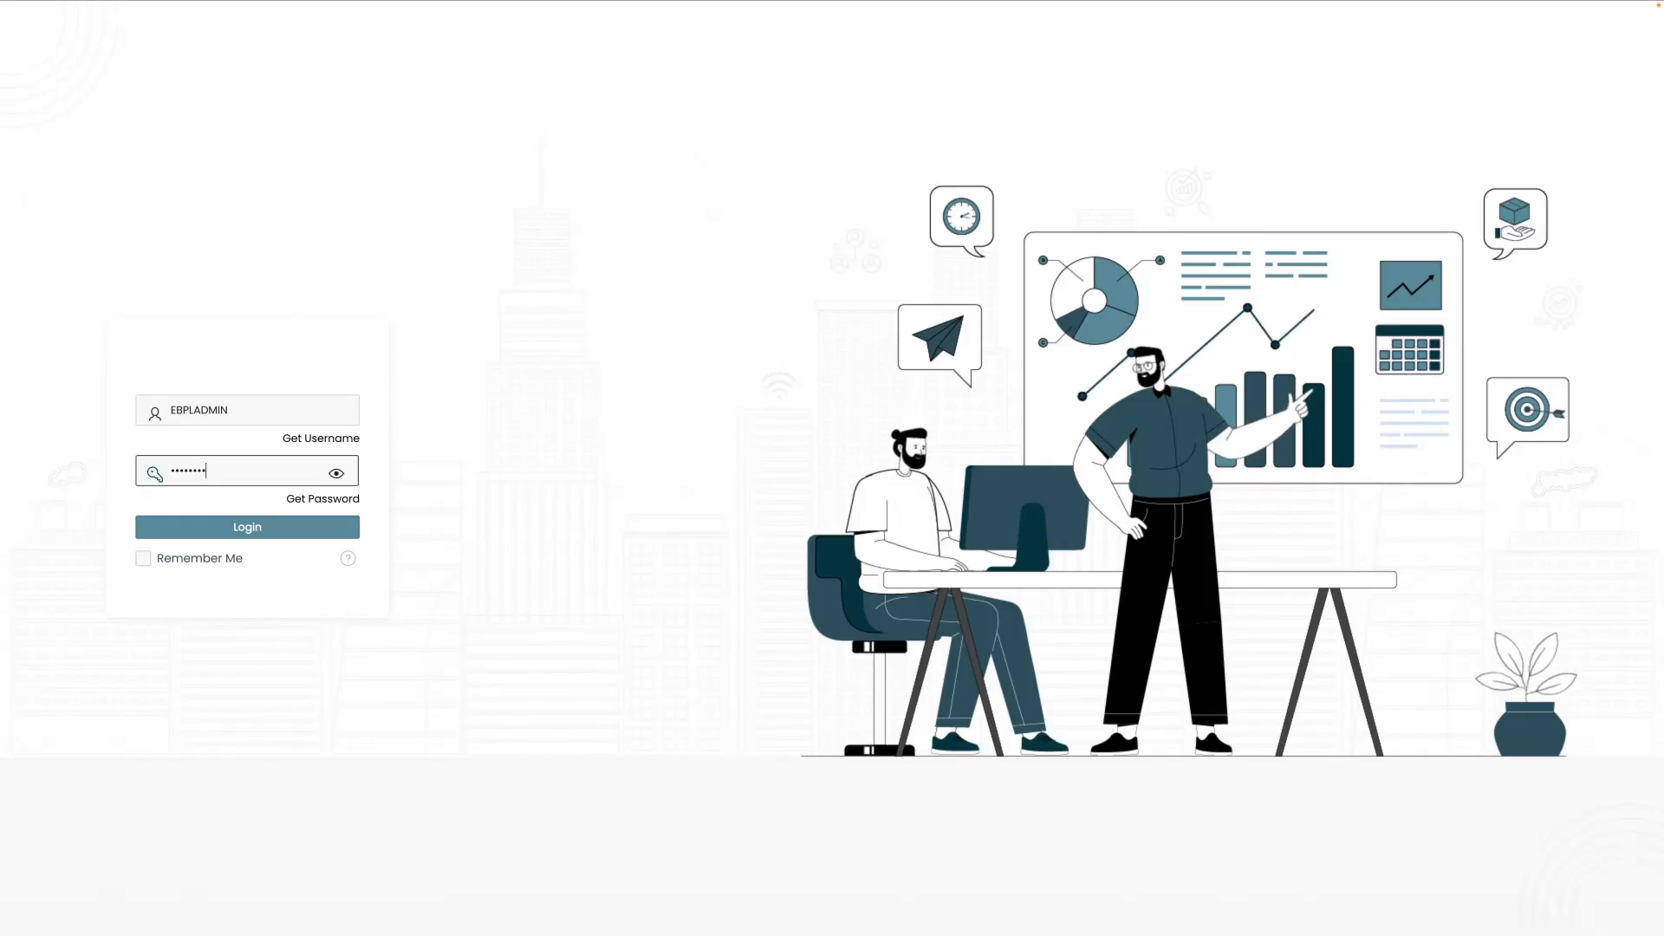
pyautogui.press('Return')
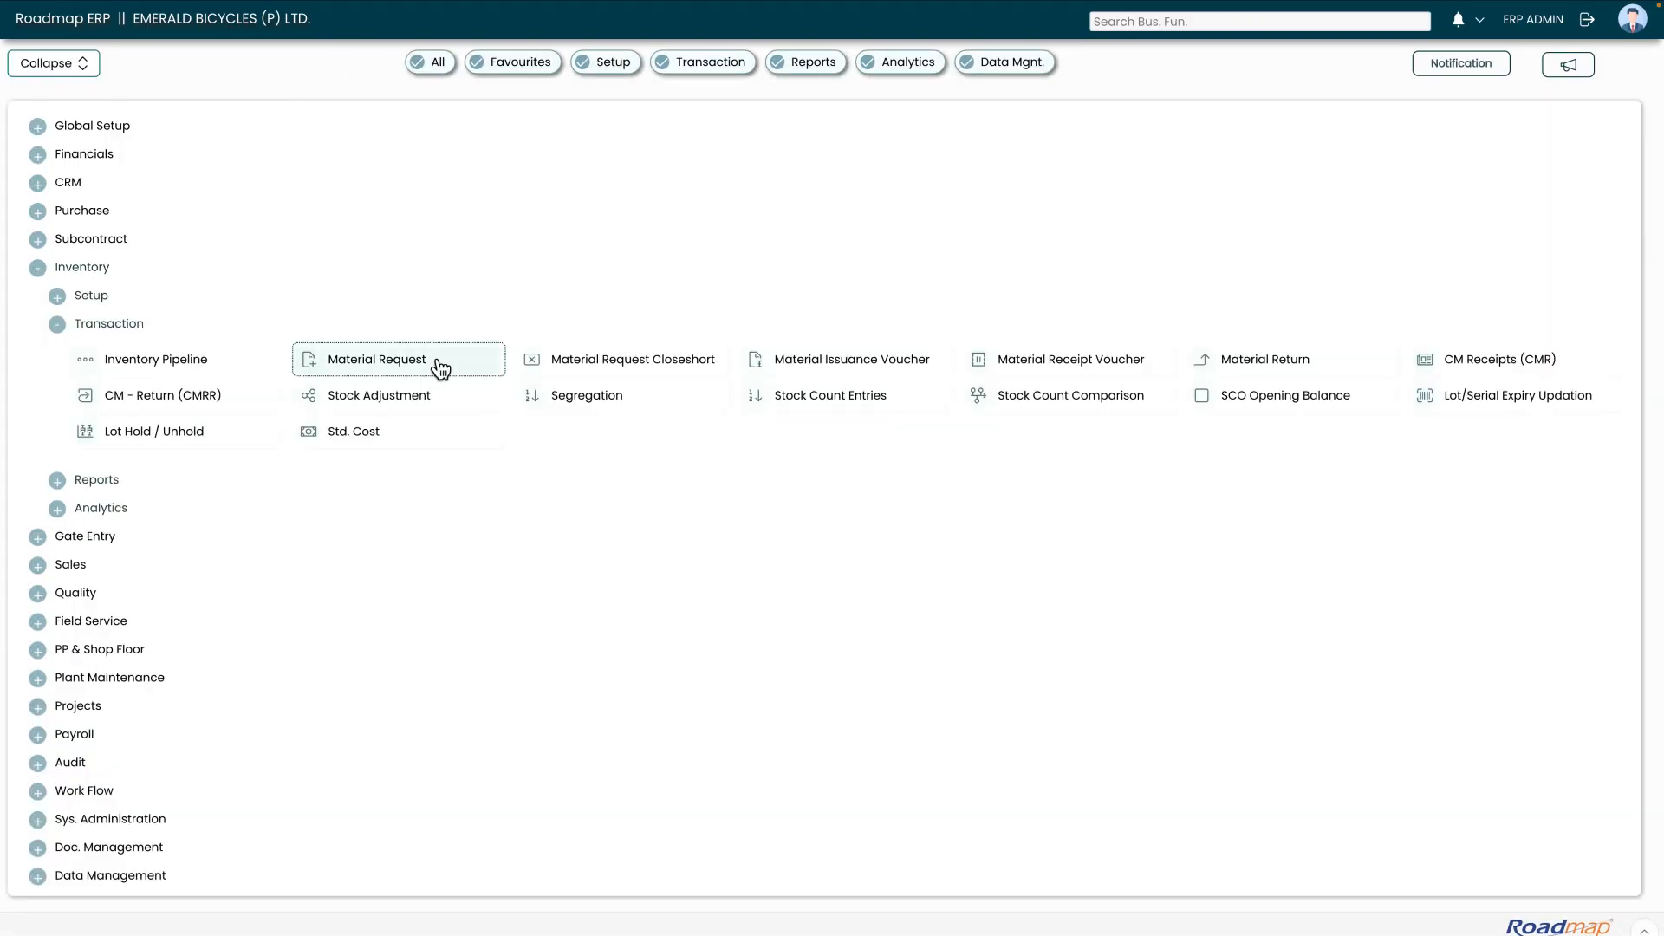
# Search the inventory material requests for MR No. MREQ-2526-00006 and open that request
pyautogui.click(380, 359)
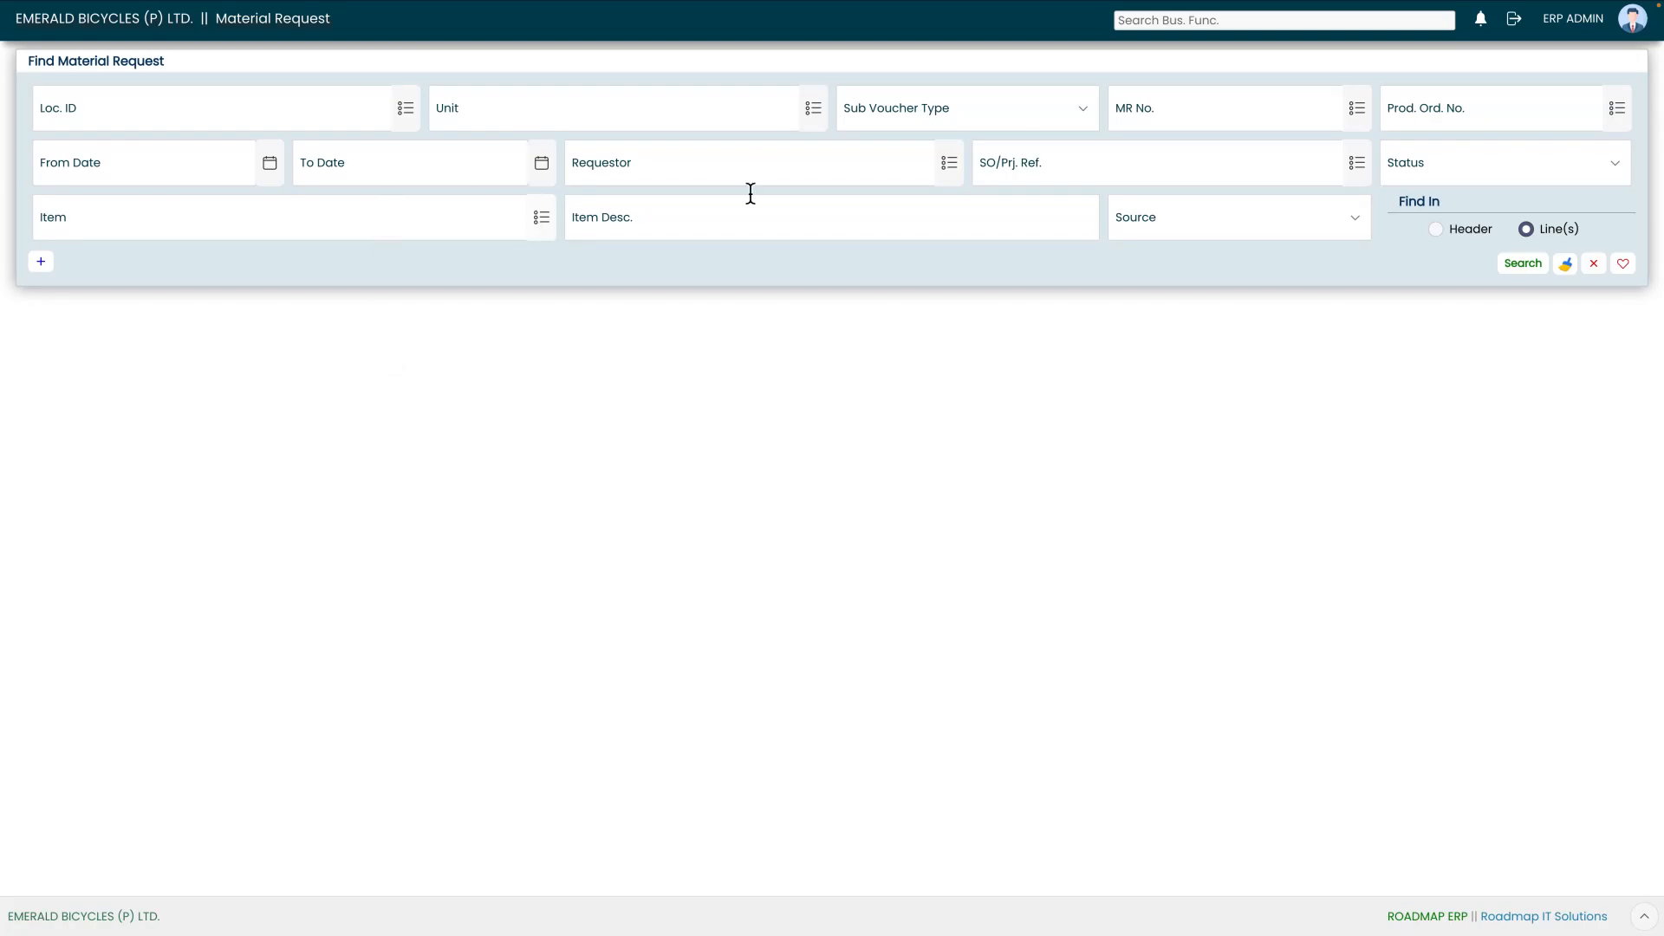
pyautogui.click(1364, 114)
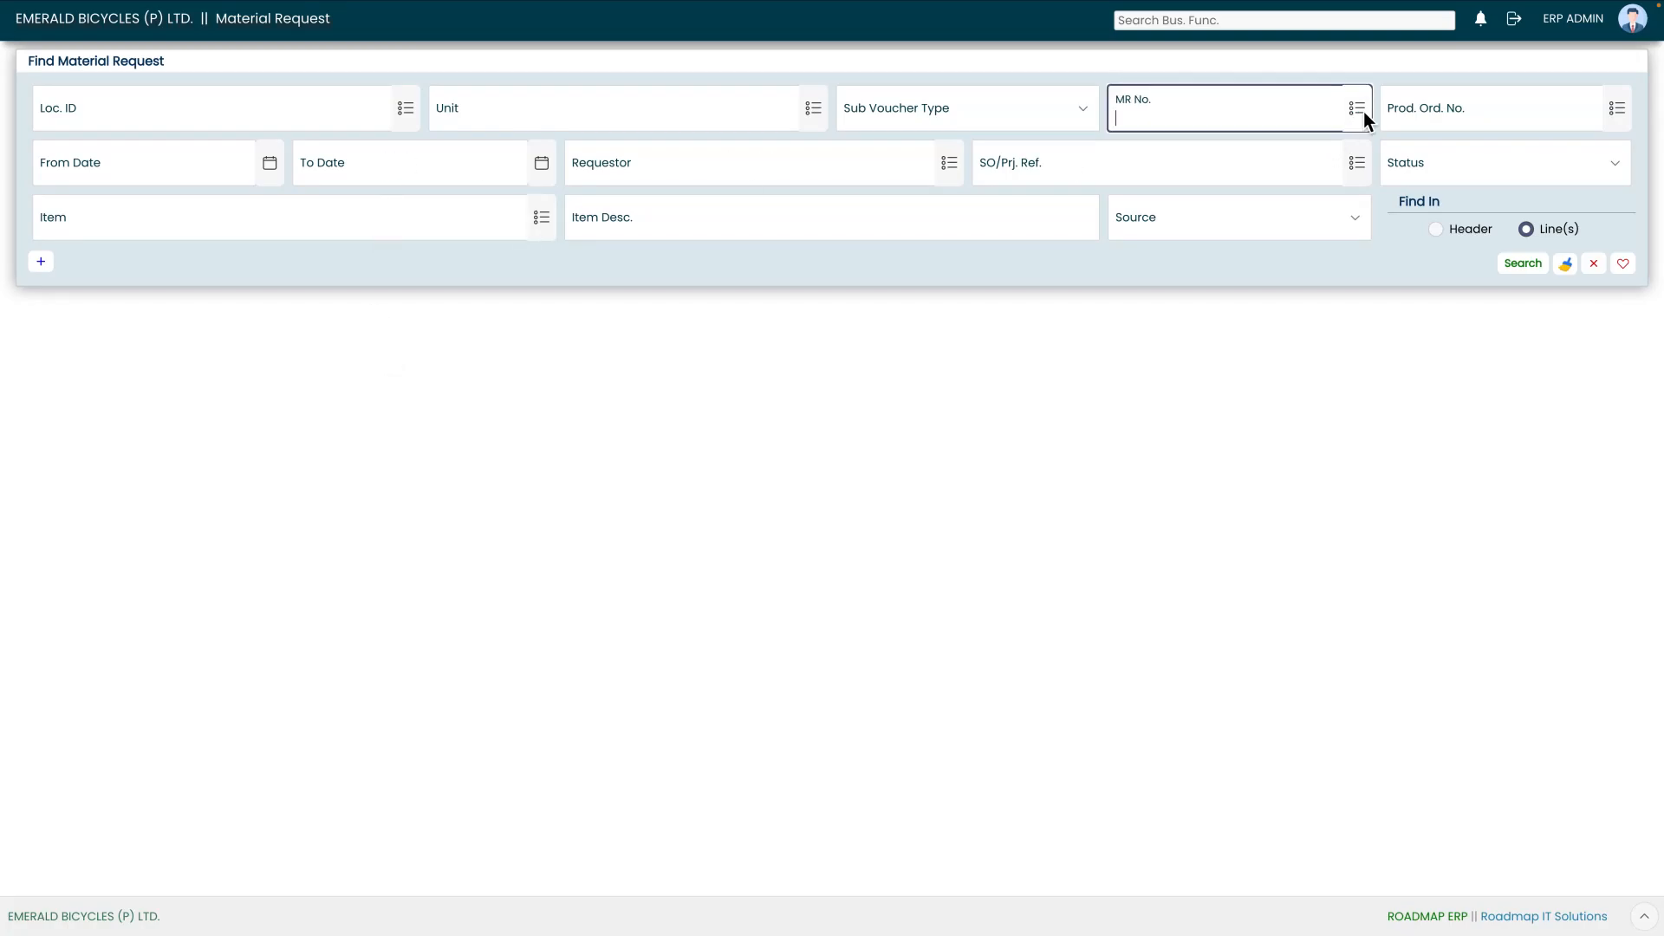
pyautogui.click(1365, 111)
pyautogui.click(798, 550)
pyautogui.click(1193, 253)
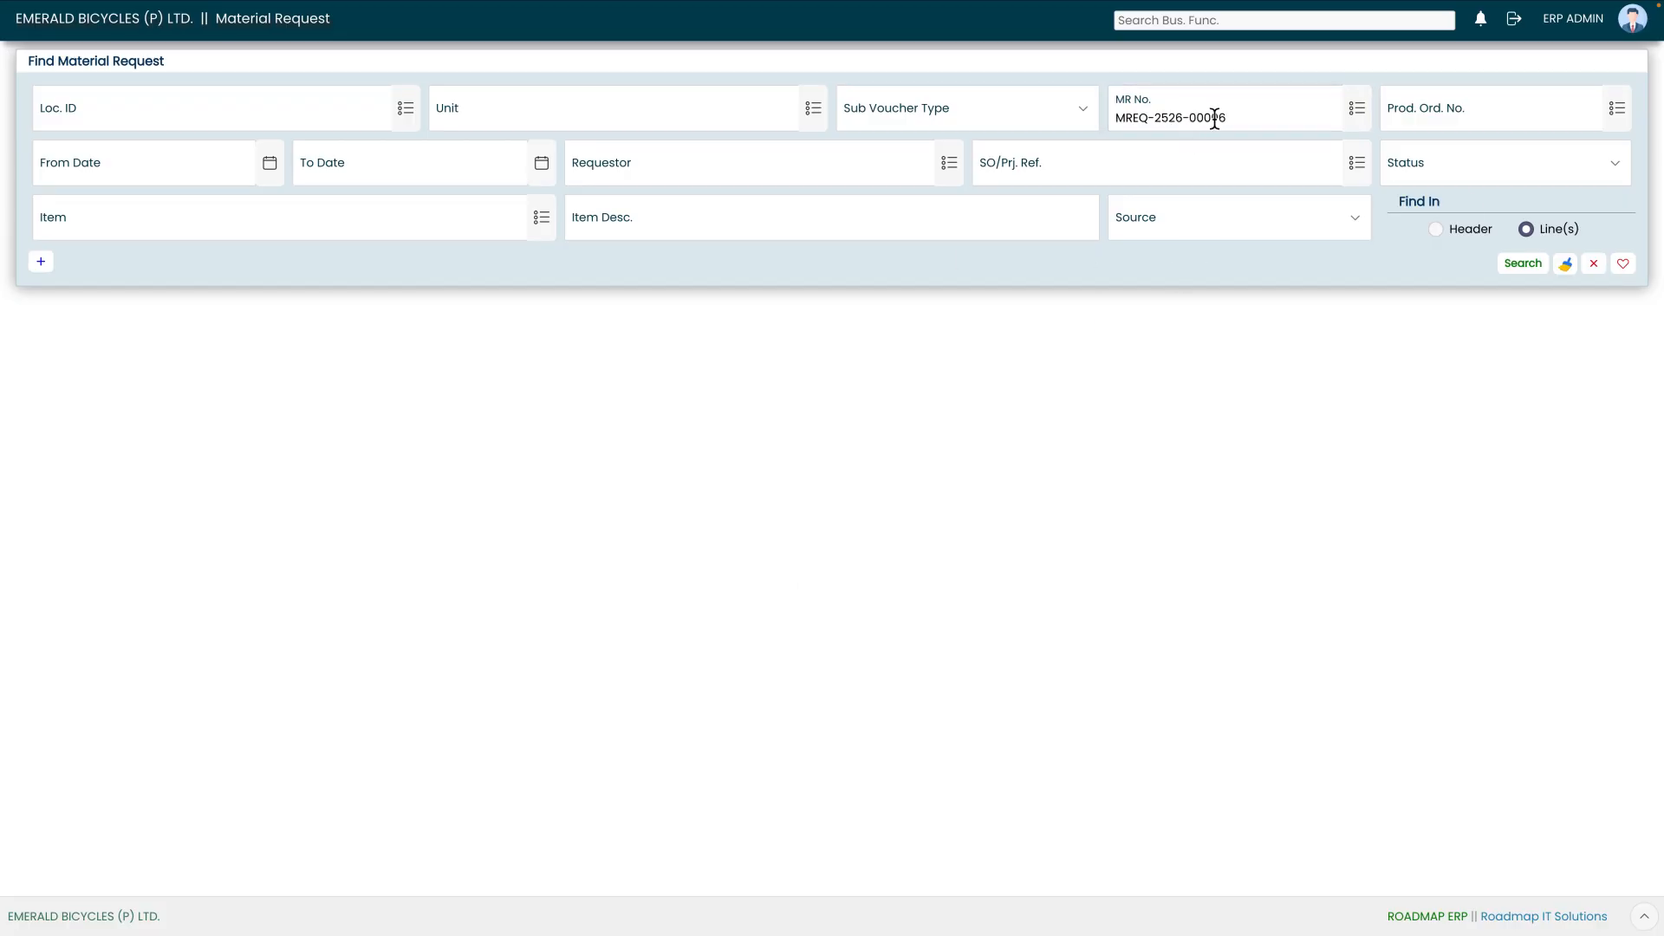
pyautogui.click(1521, 265)
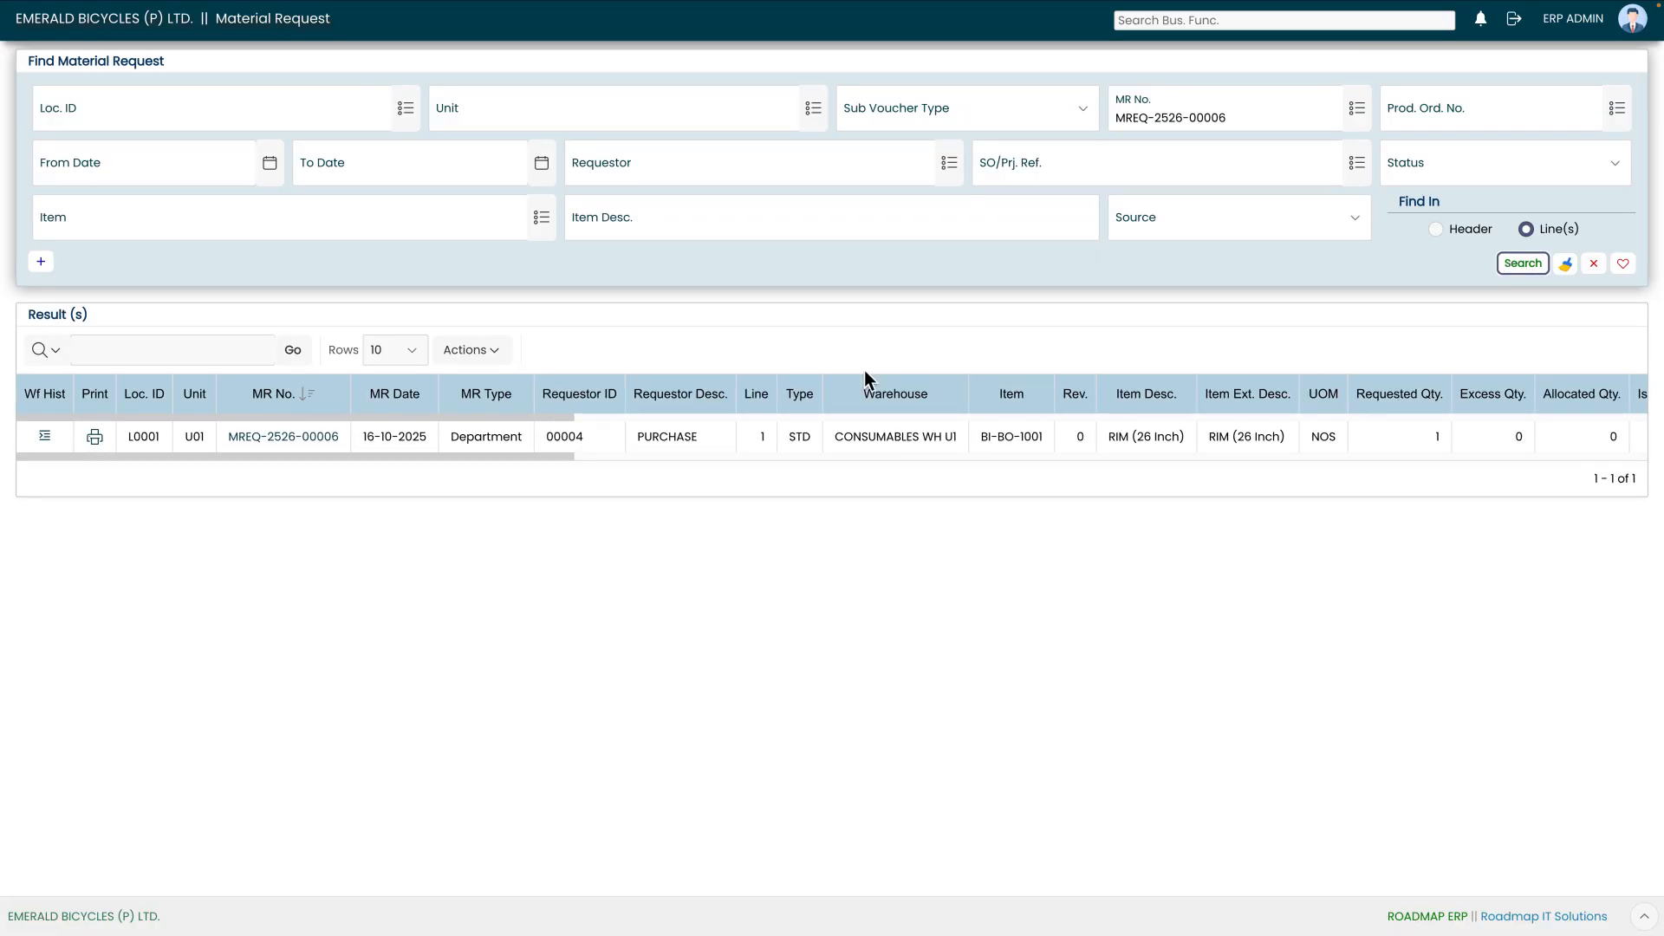
pyautogui.click(314, 440)
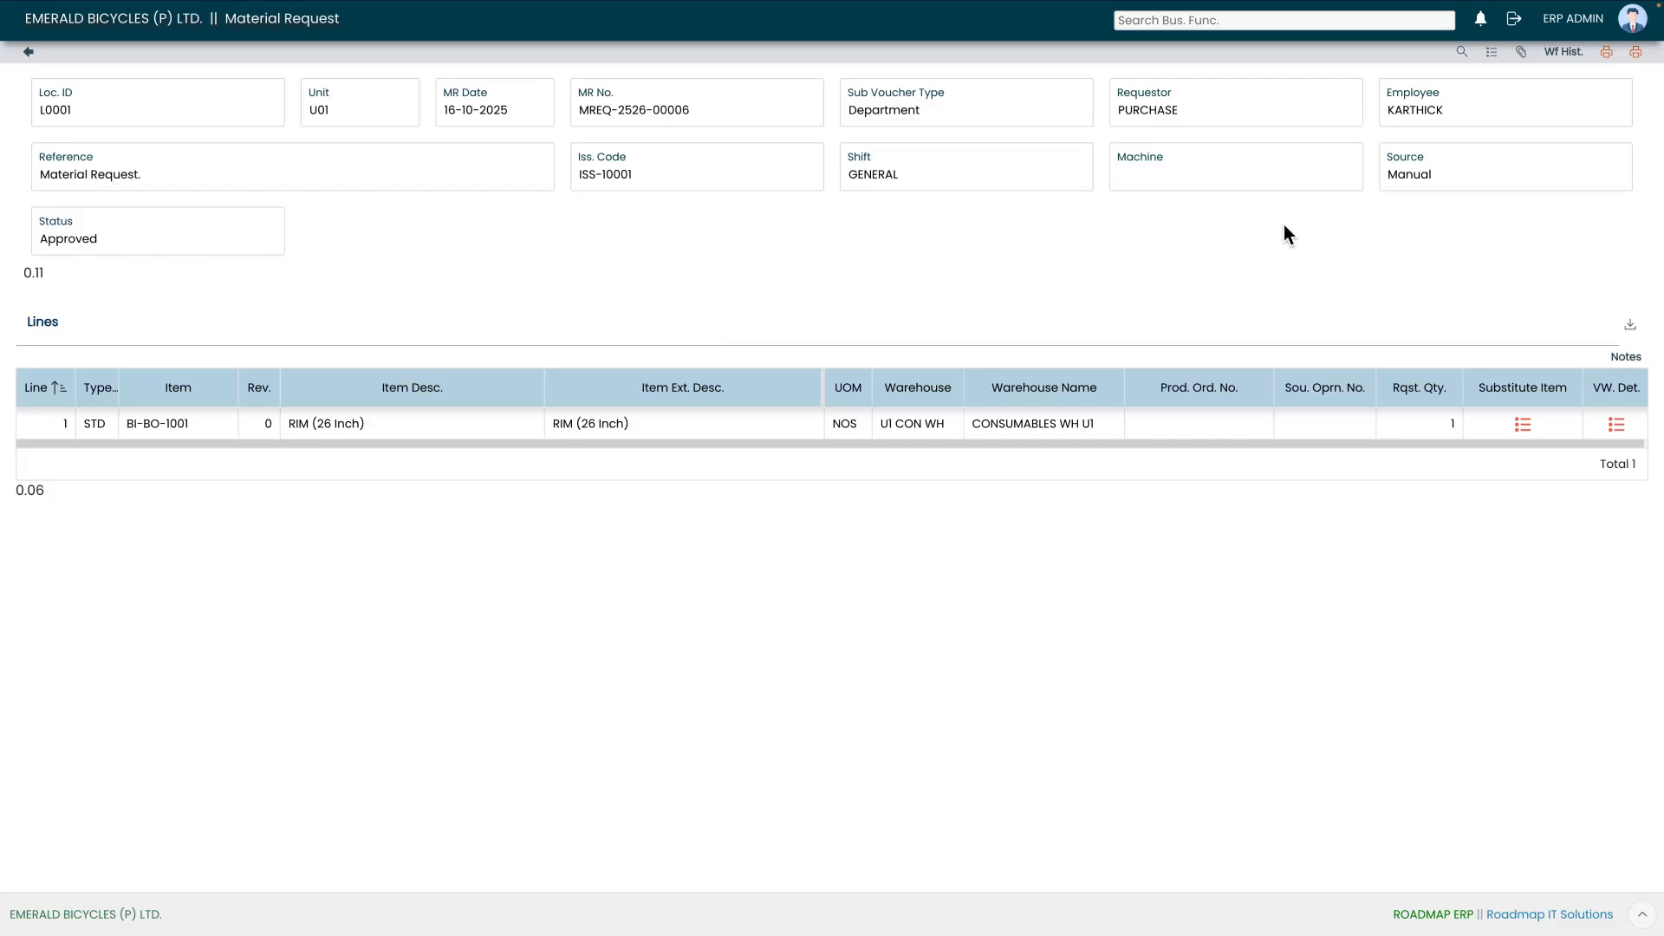
# Review the material request's workflow history, close it, and open the request's printout
pyautogui.click(1567, 54)
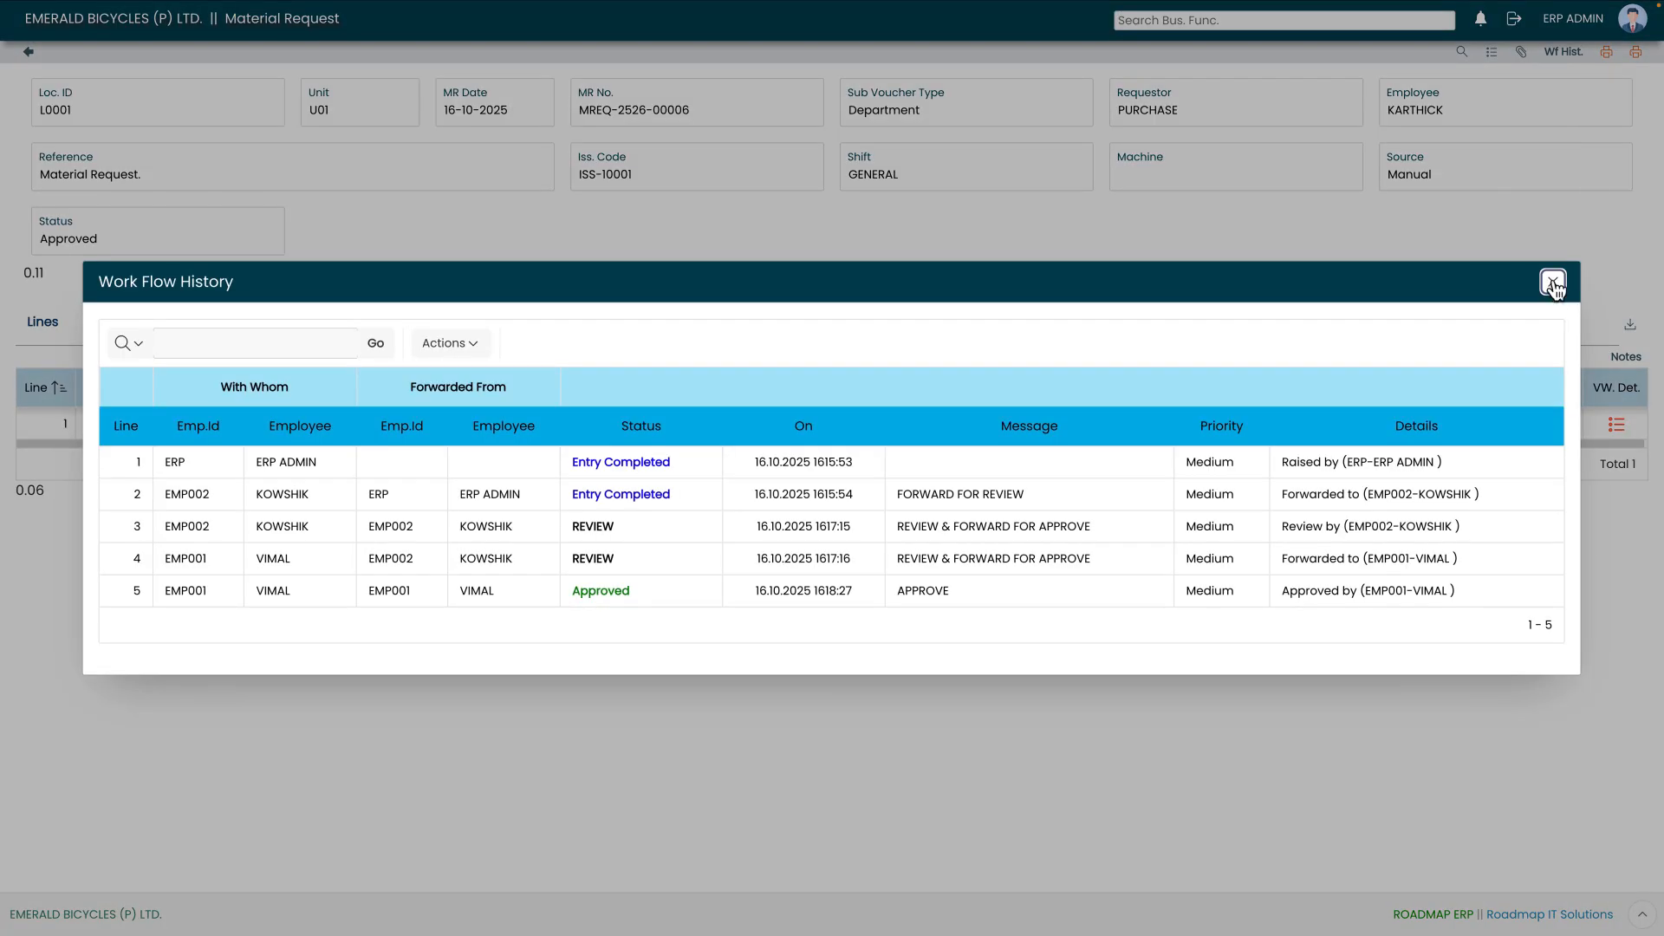
pyautogui.click(1552, 282)
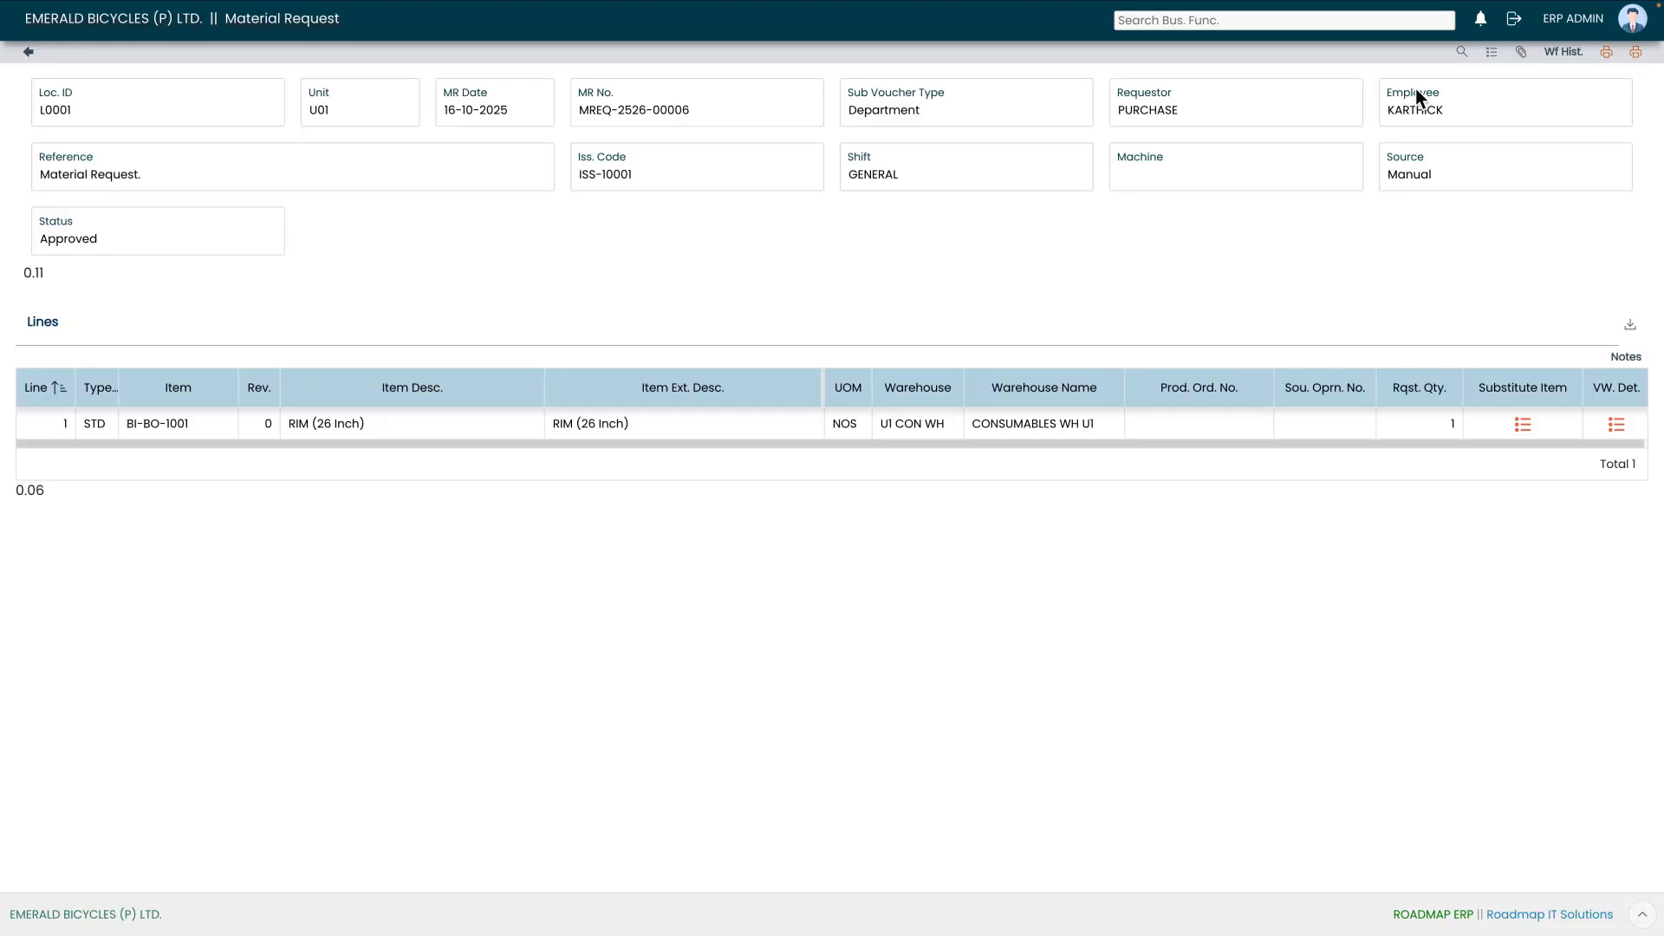
pyautogui.click(1564, 51)
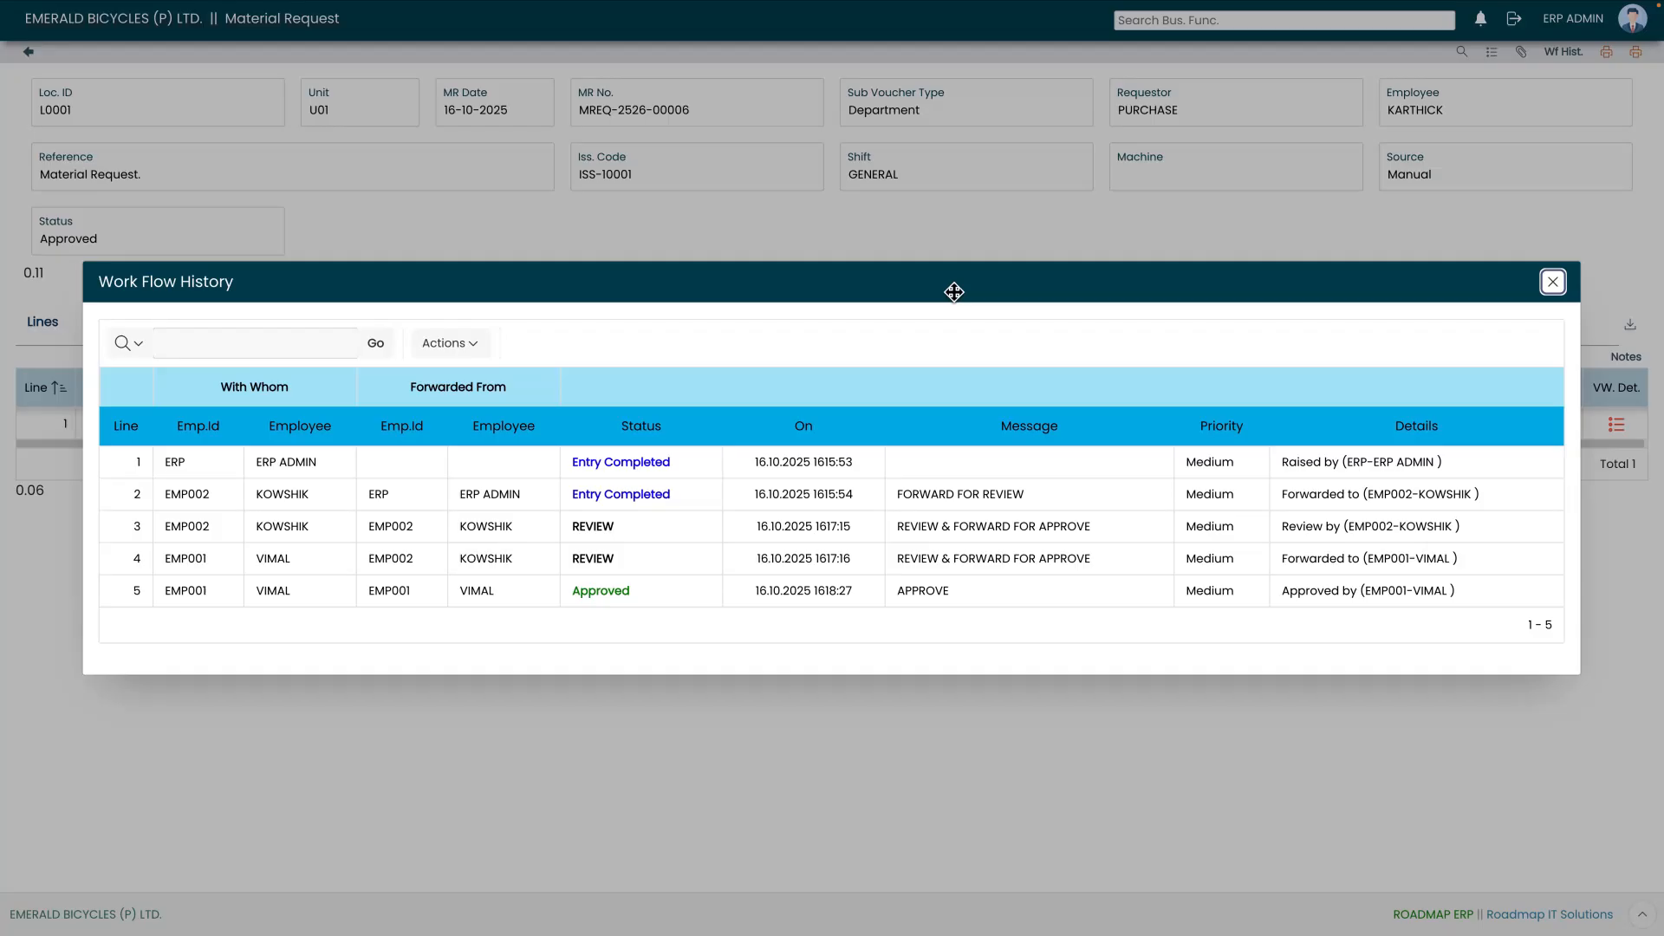
pyautogui.click(1551, 283)
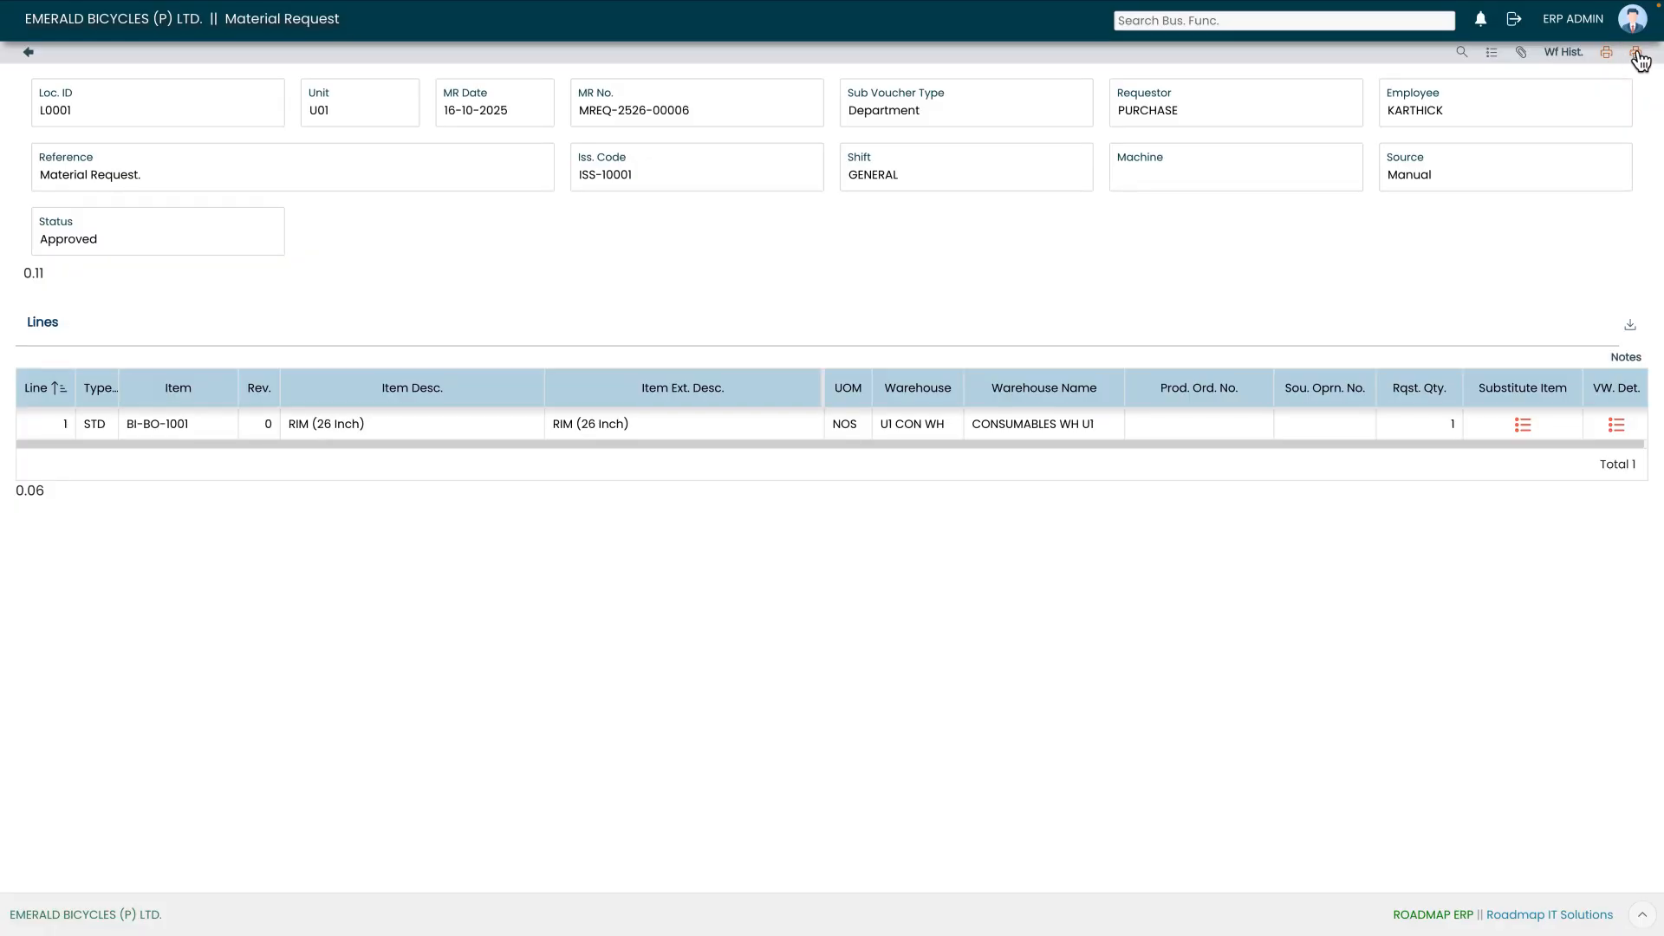
pyautogui.click(1607, 55)
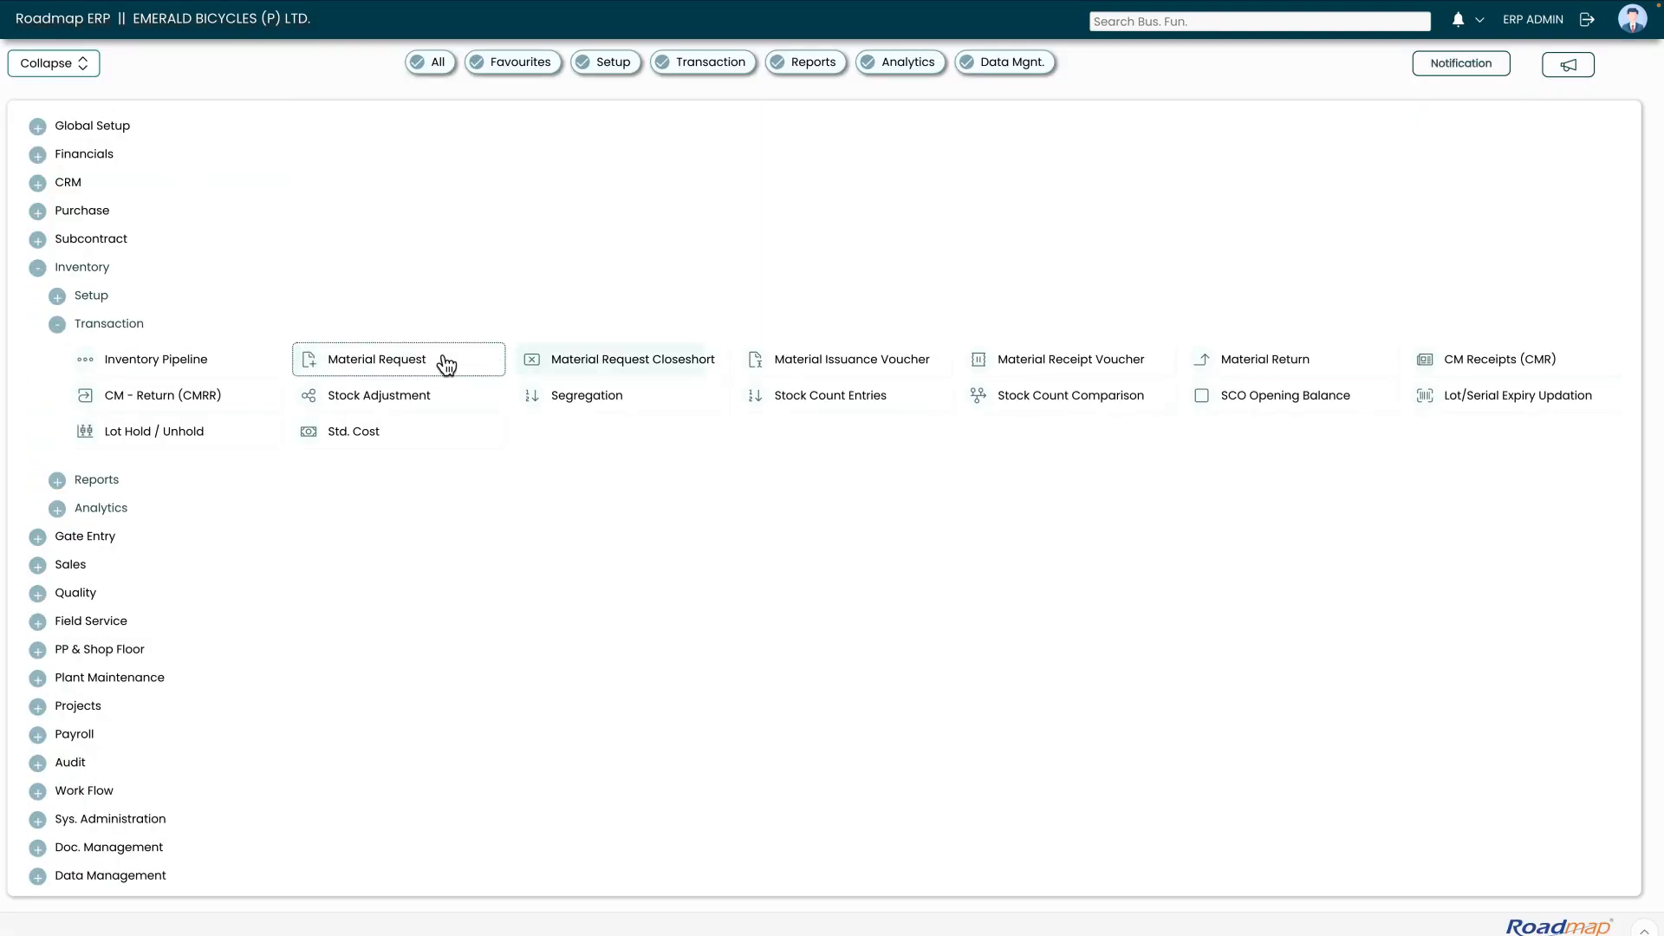
# Open the pending material request lines for the Material Issuance Voucher and set the rim line's current process quantity to 1
pyautogui.click(843, 360)
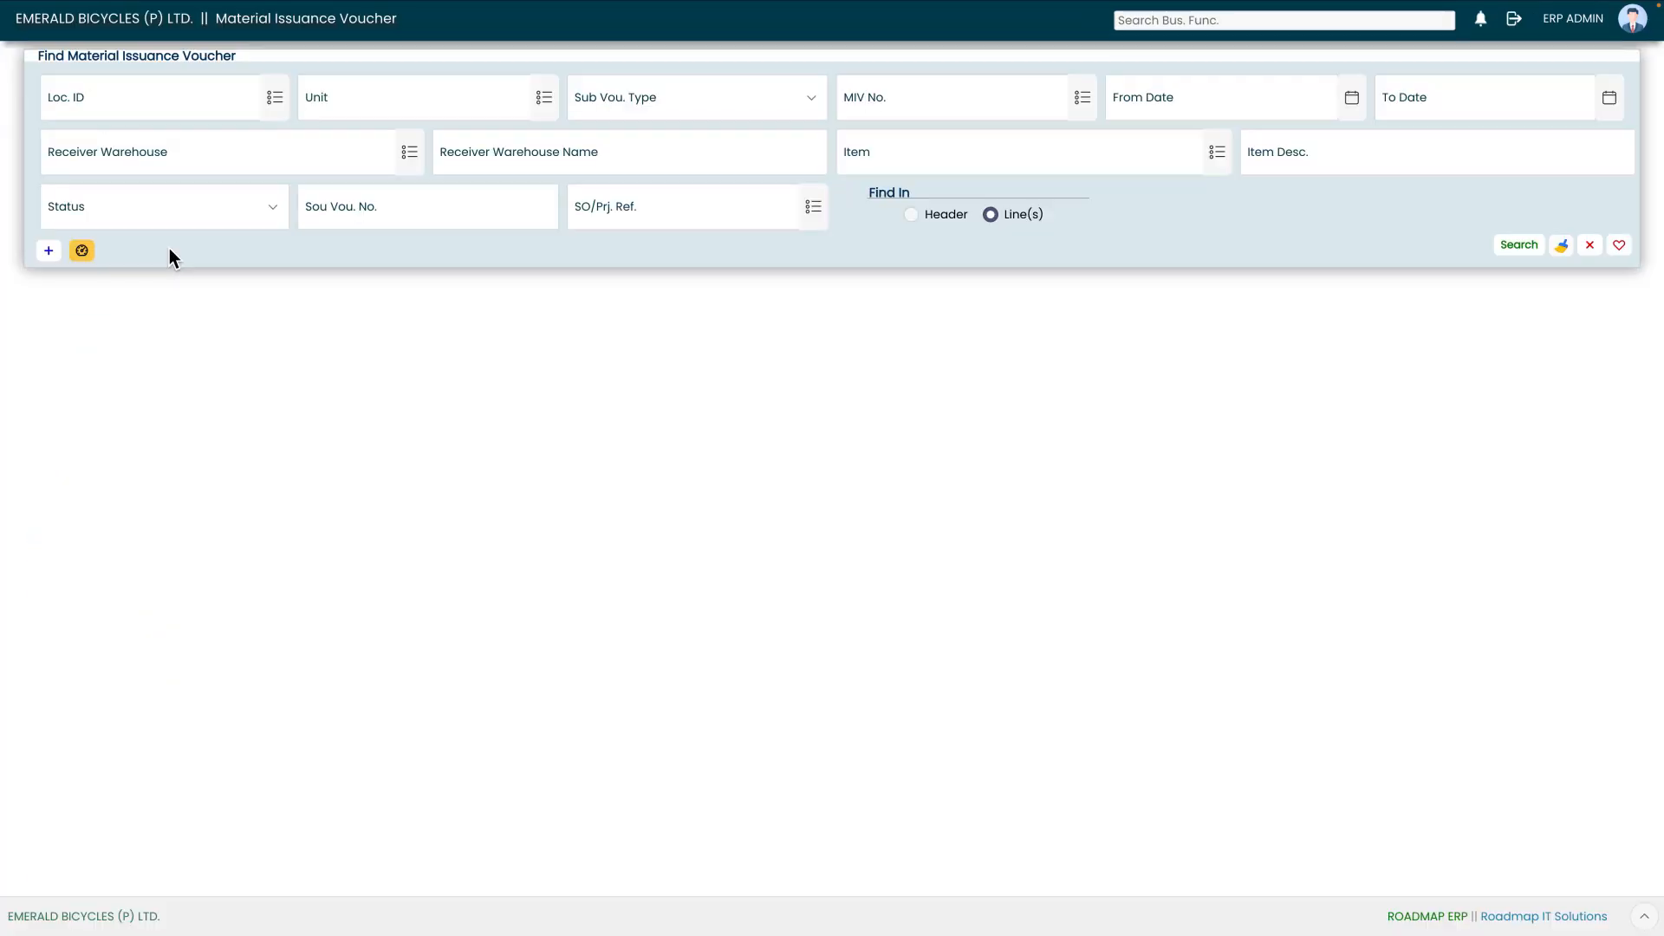
pyautogui.click(82, 251)
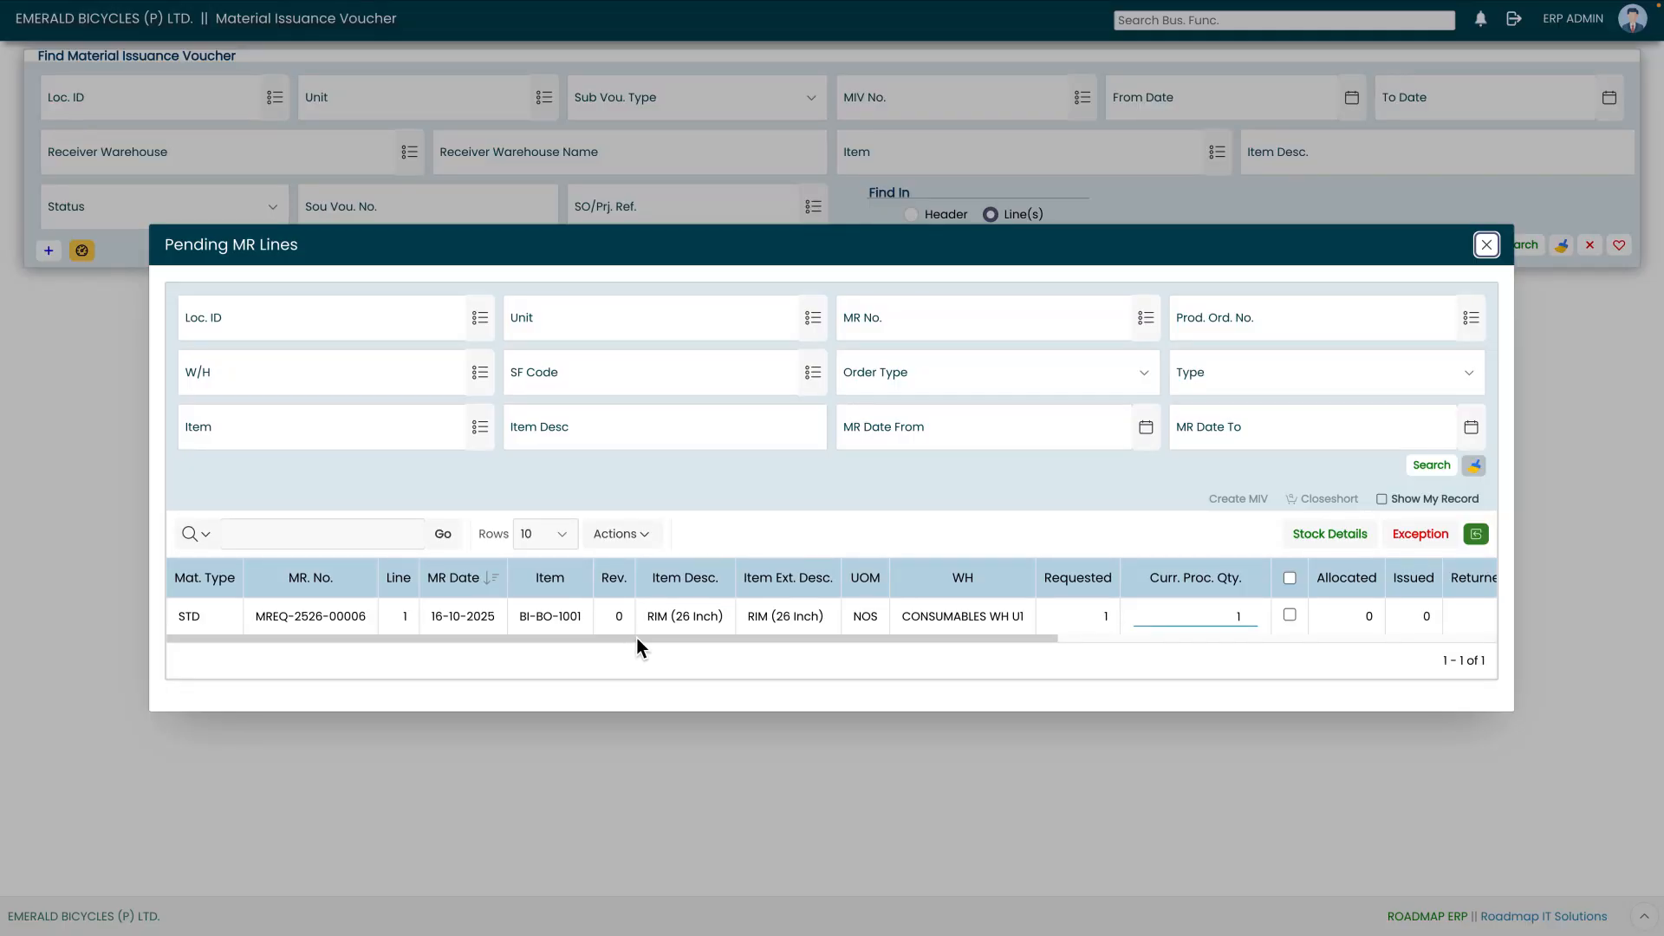
pyautogui.moveTo(638, 638); pyautogui.dragTo(707, 638)
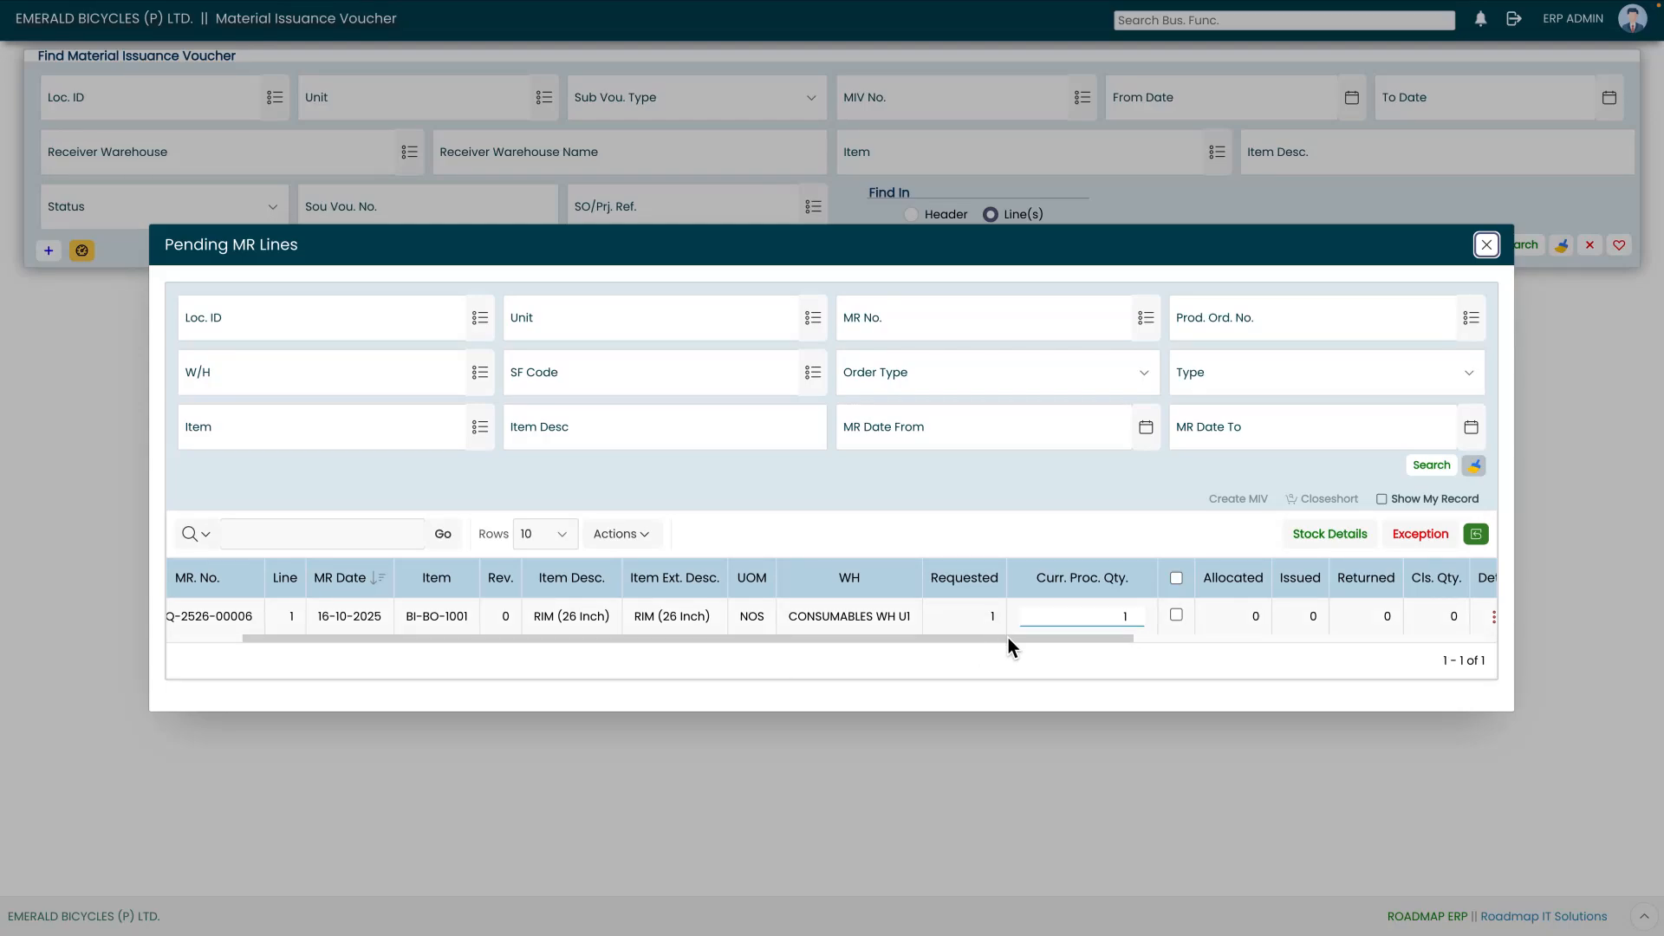
pyautogui.moveTo(1008, 638); pyautogui.dragTo(1070, 642)
pyautogui.click(1049, 624)
pyautogui.press('BackSpace')
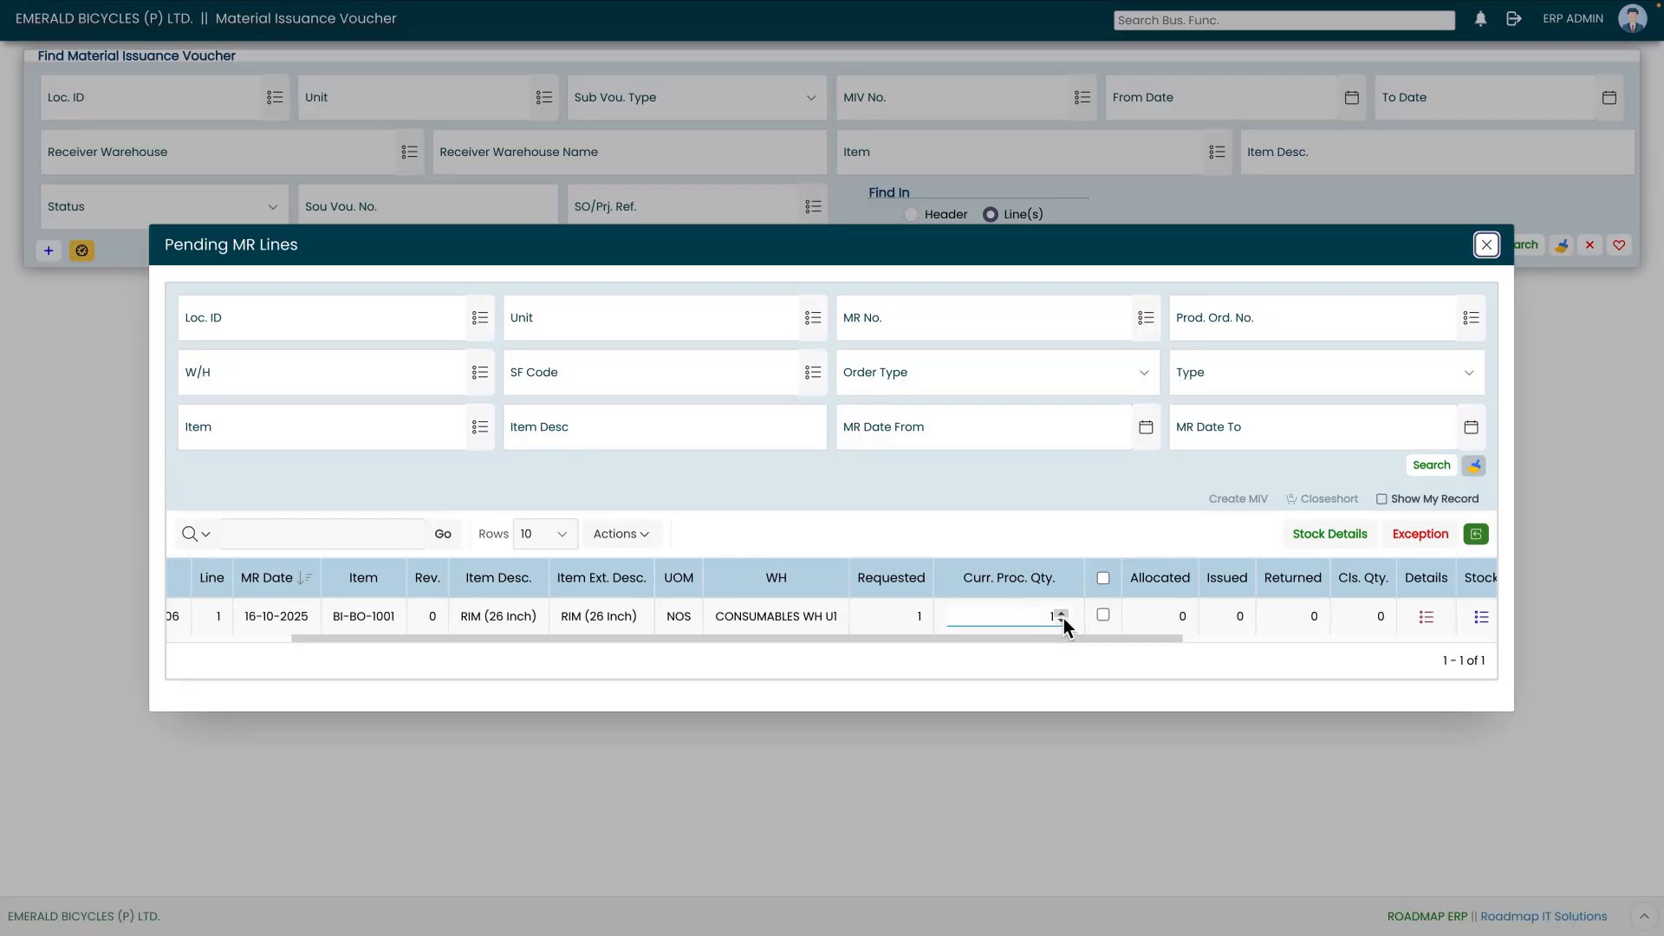
pyautogui.click(1061, 613)
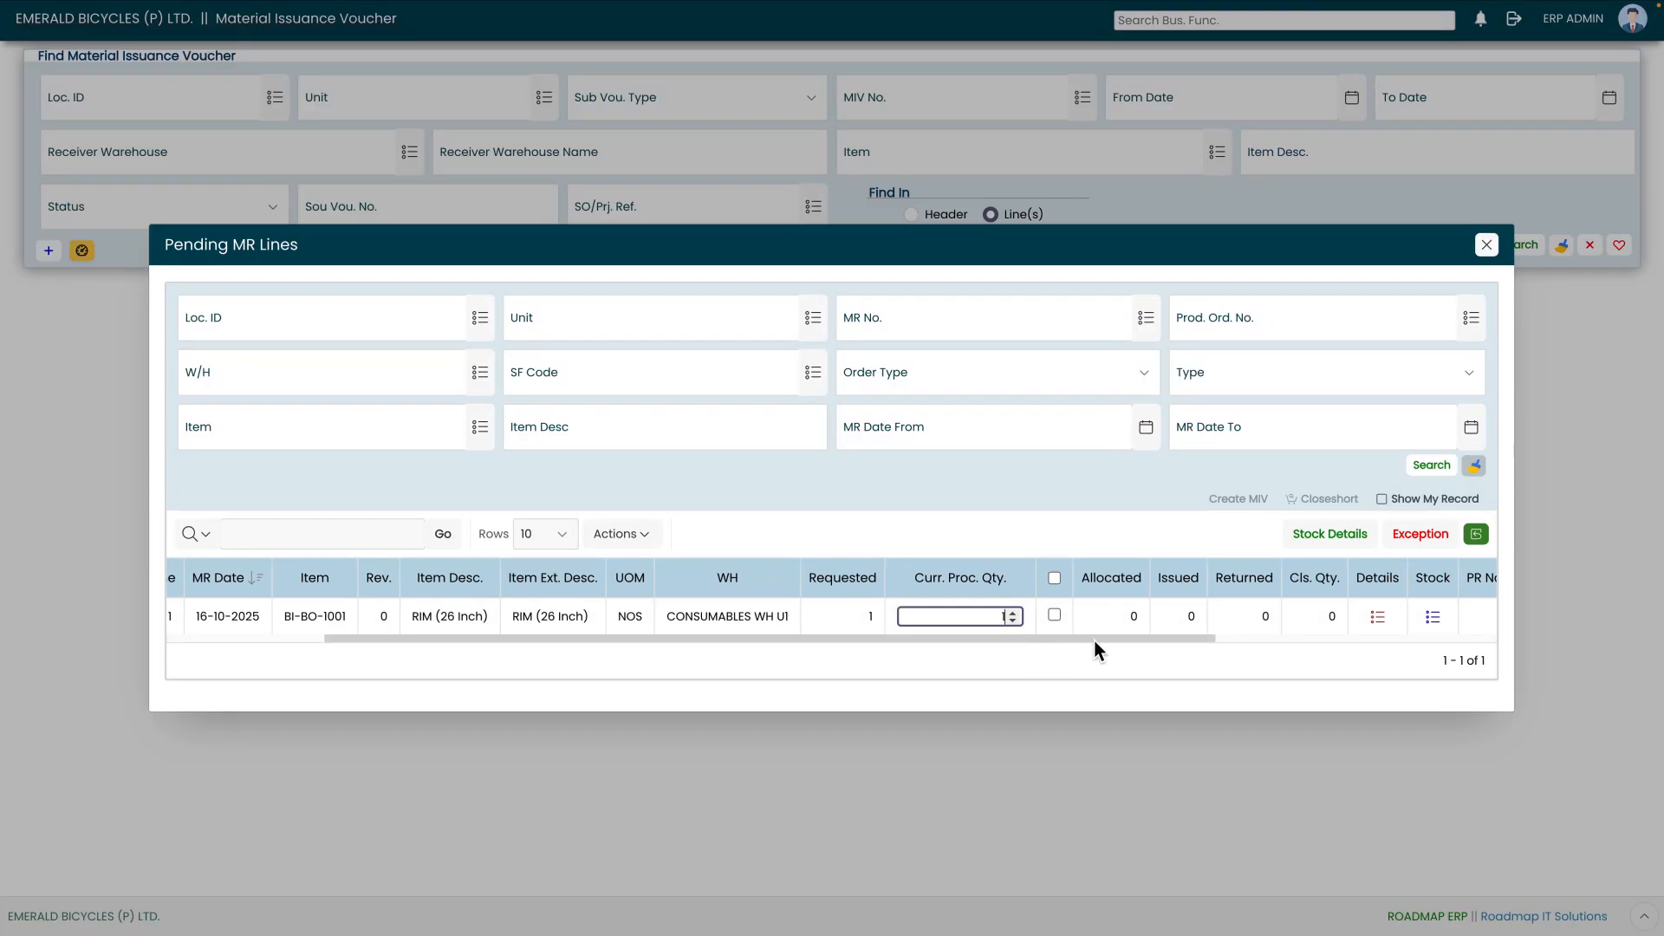
# View the stock details of the rim on the pending material request line
pyautogui.moveTo(1094, 642); pyautogui.dragTo(1221, 641)
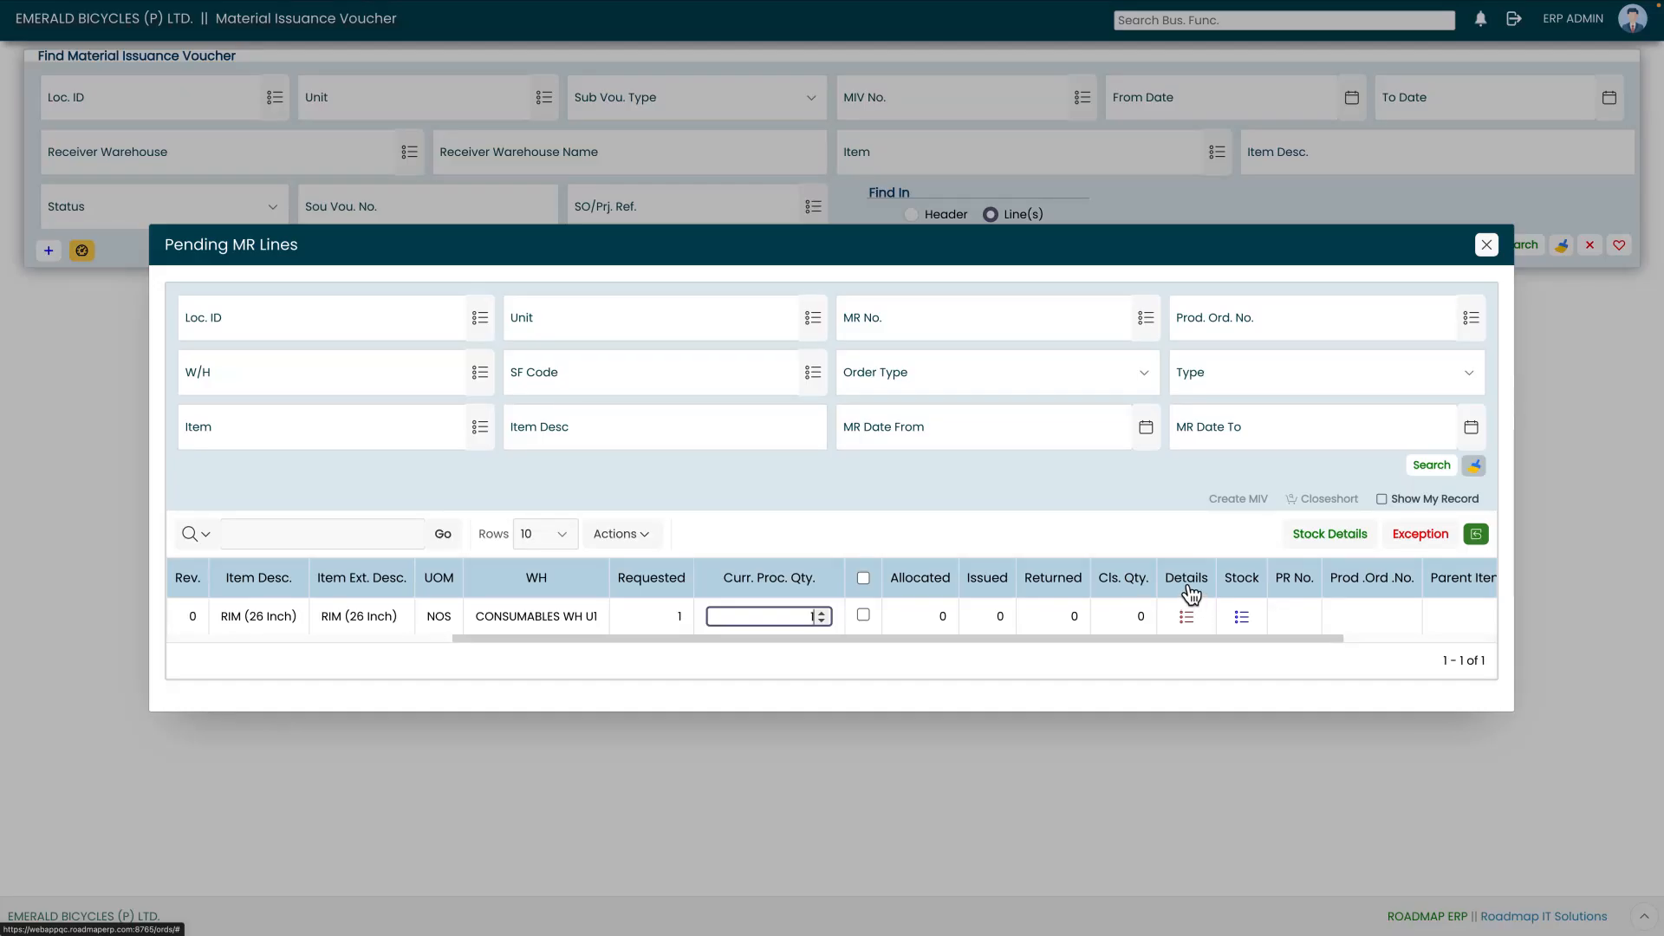
pyautogui.click(1205, 643)
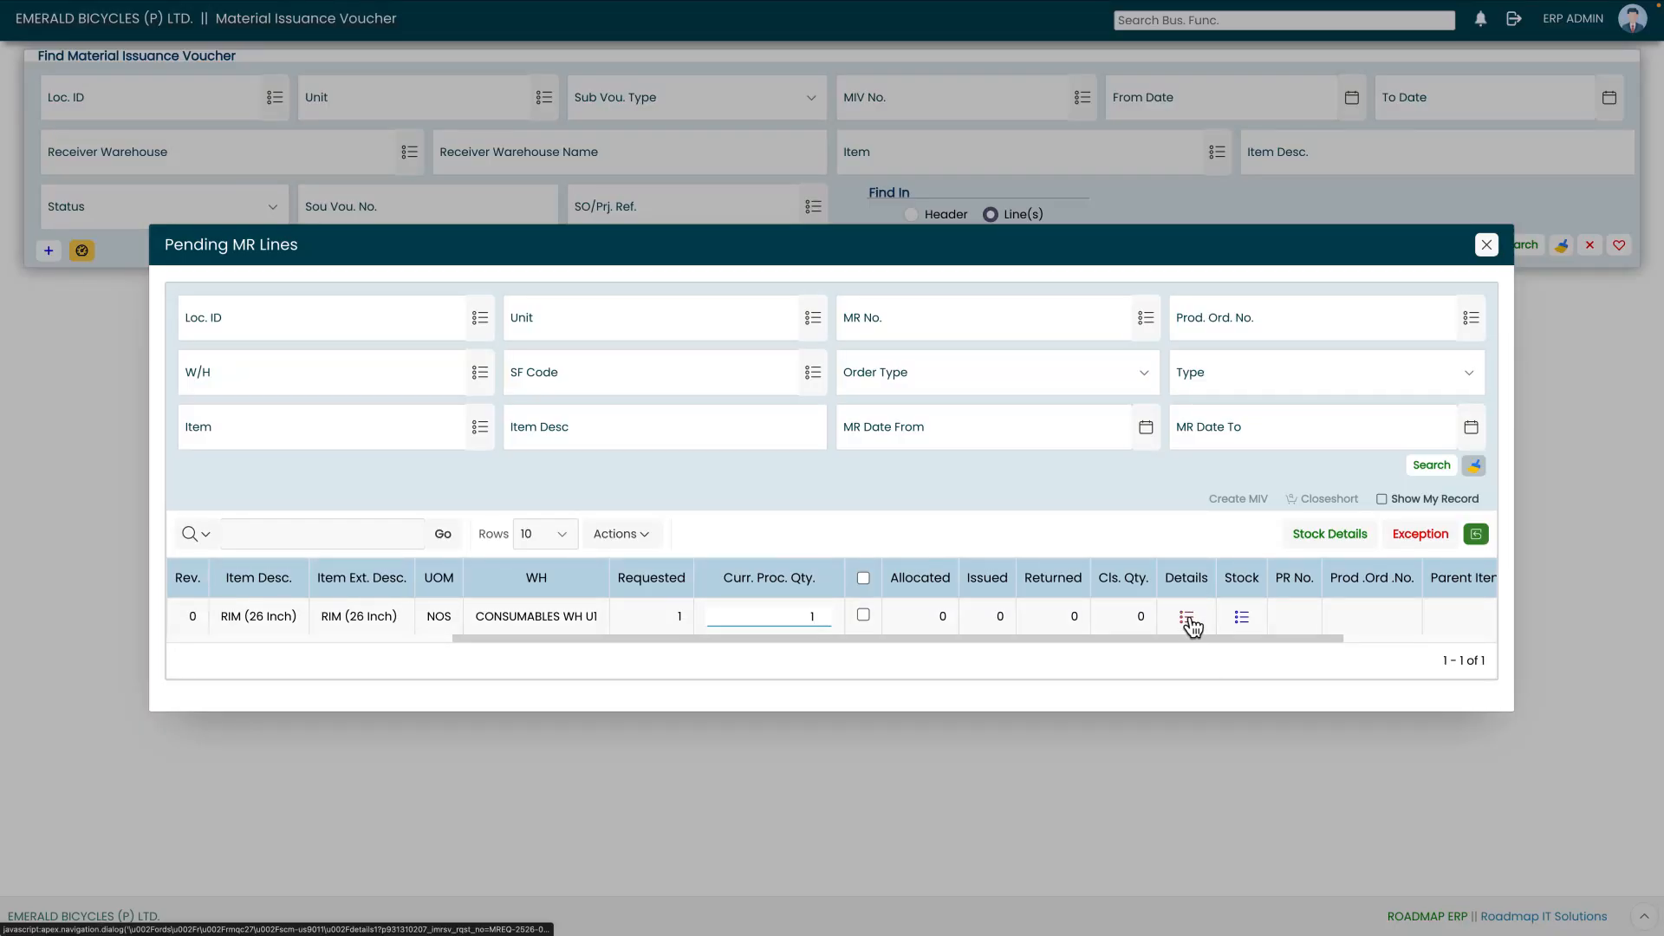
pyautogui.click(1241, 617)
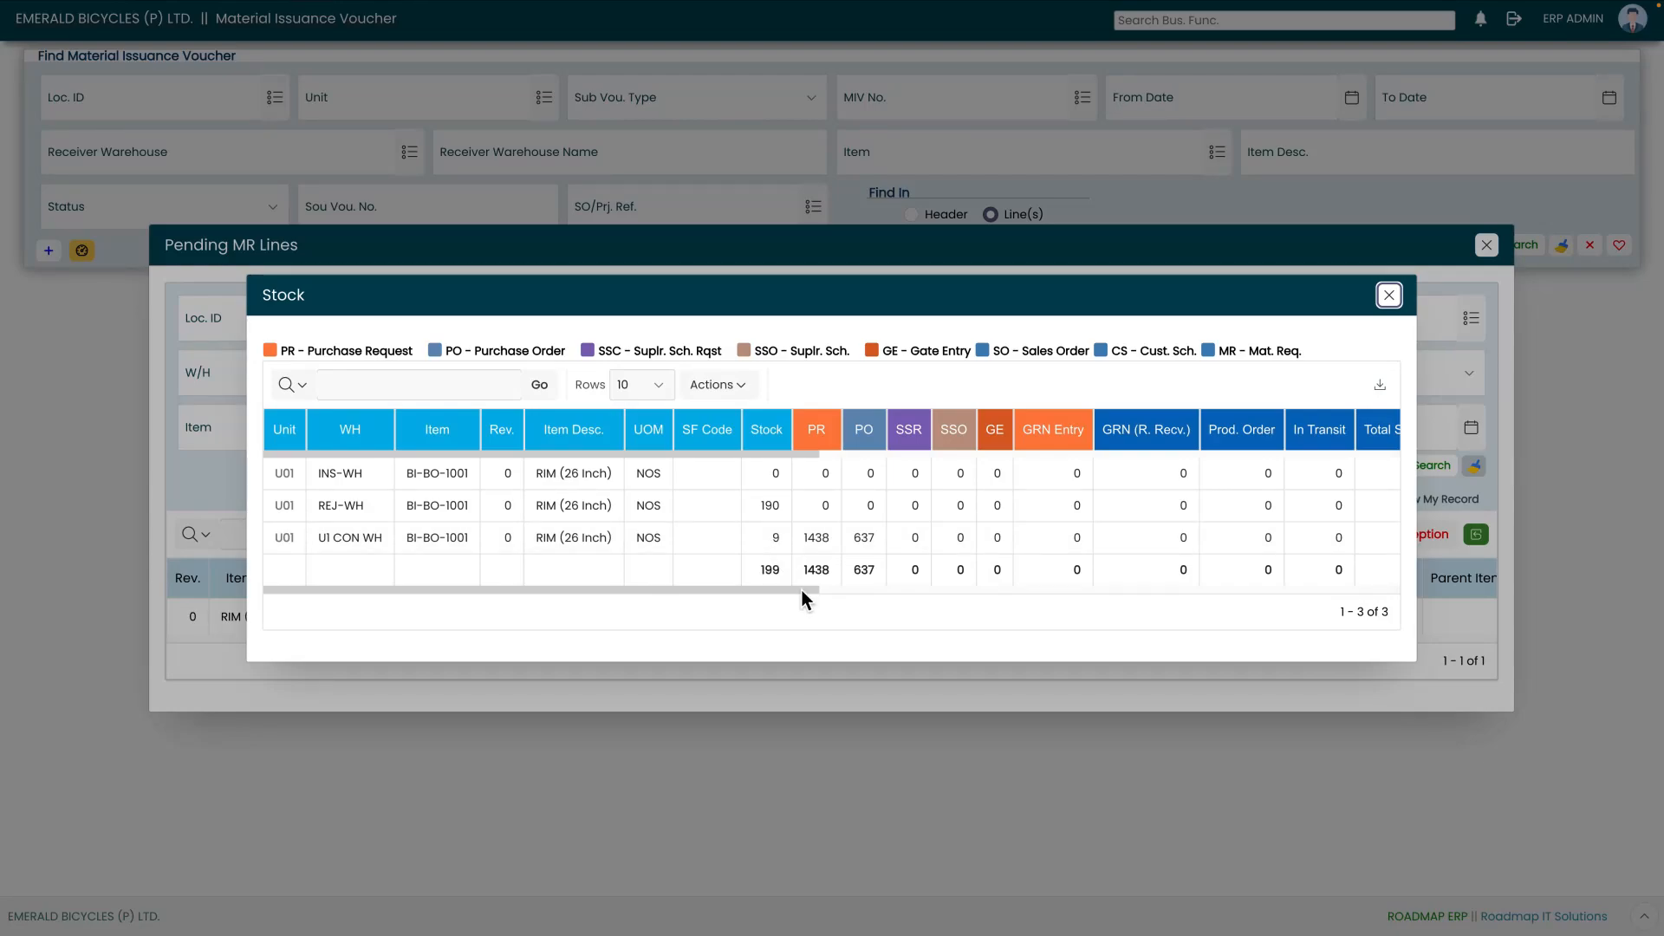
# Close the rim's stock view and select the rim line in the pending material request lines
pyautogui.click(1389, 294)
pyautogui.moveTo(1292, 640); pyautogui.dragTo(1452, 637)
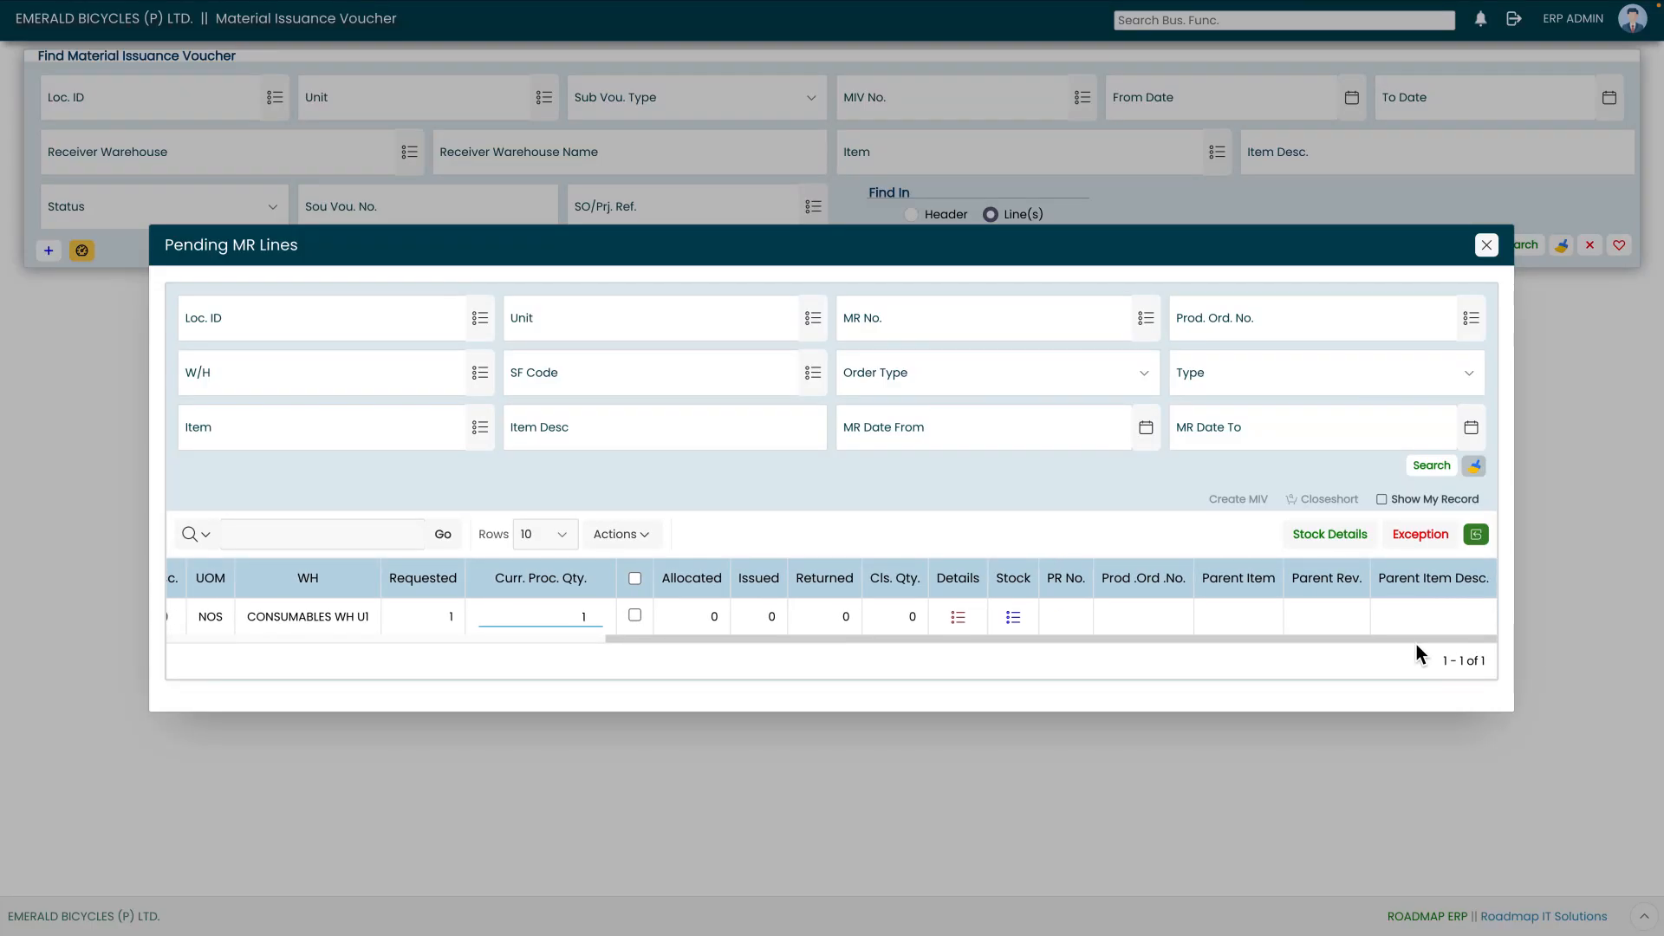
pyautogui.moveTo(1407, 647); pyautogui.dragTo(1316, 654)
pyautogui.click(783, 616)
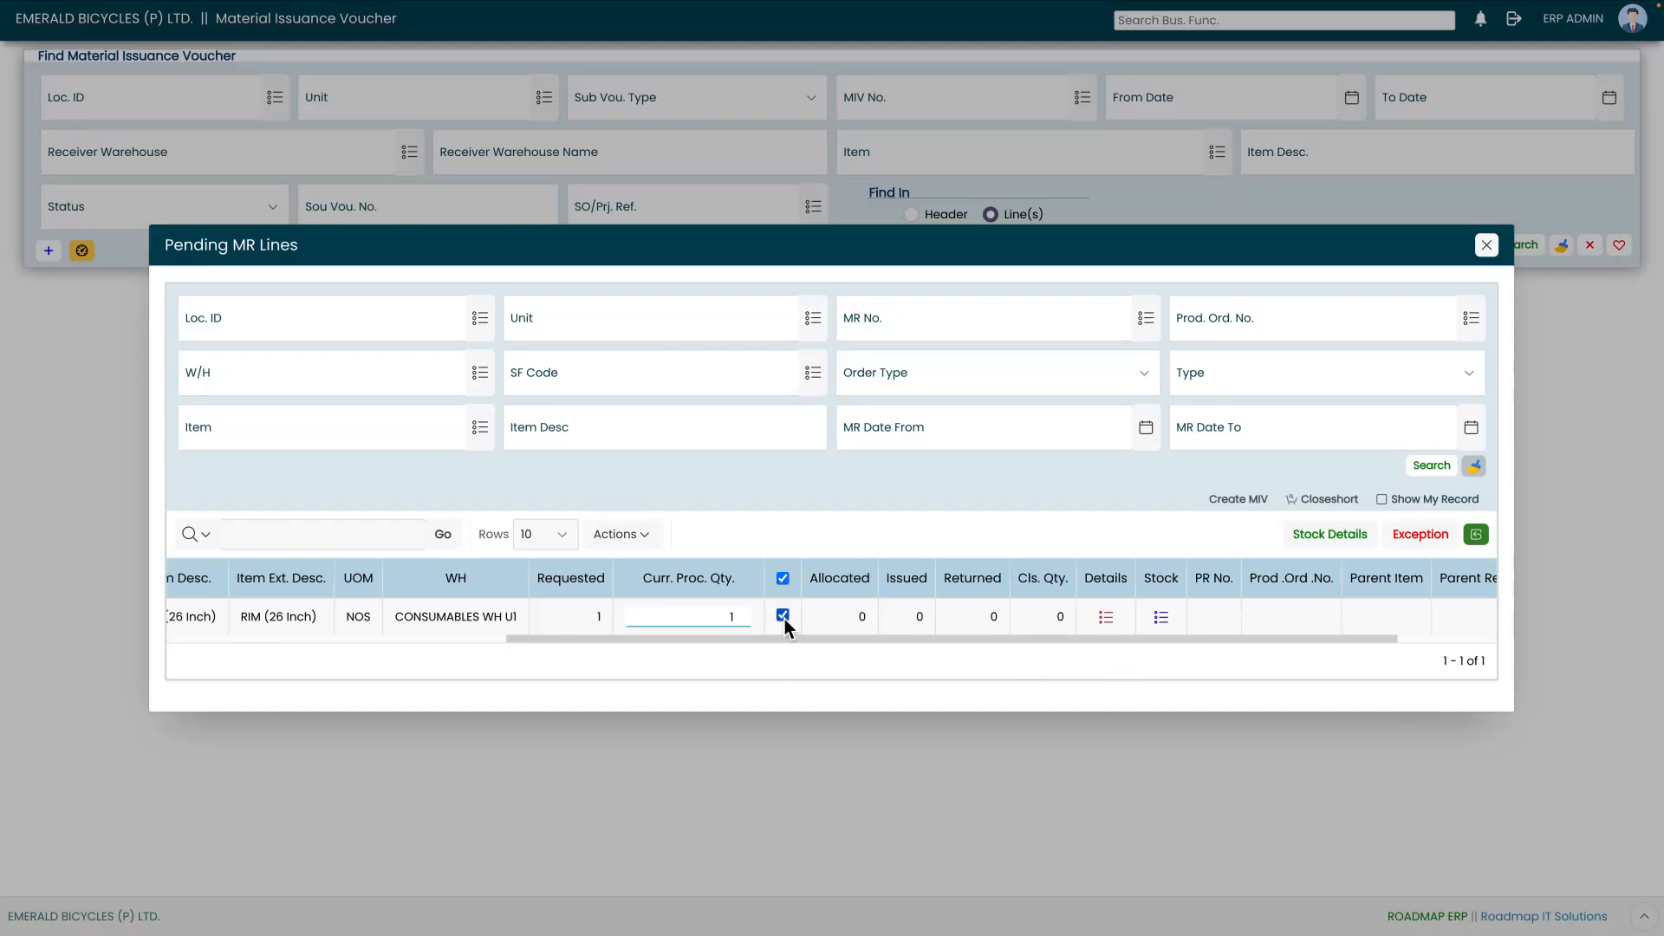
# Check the stock details of the selected rim line and create its material issuance voucher with MIV date 16-10-2025
pyautogui.click(1346, 537)
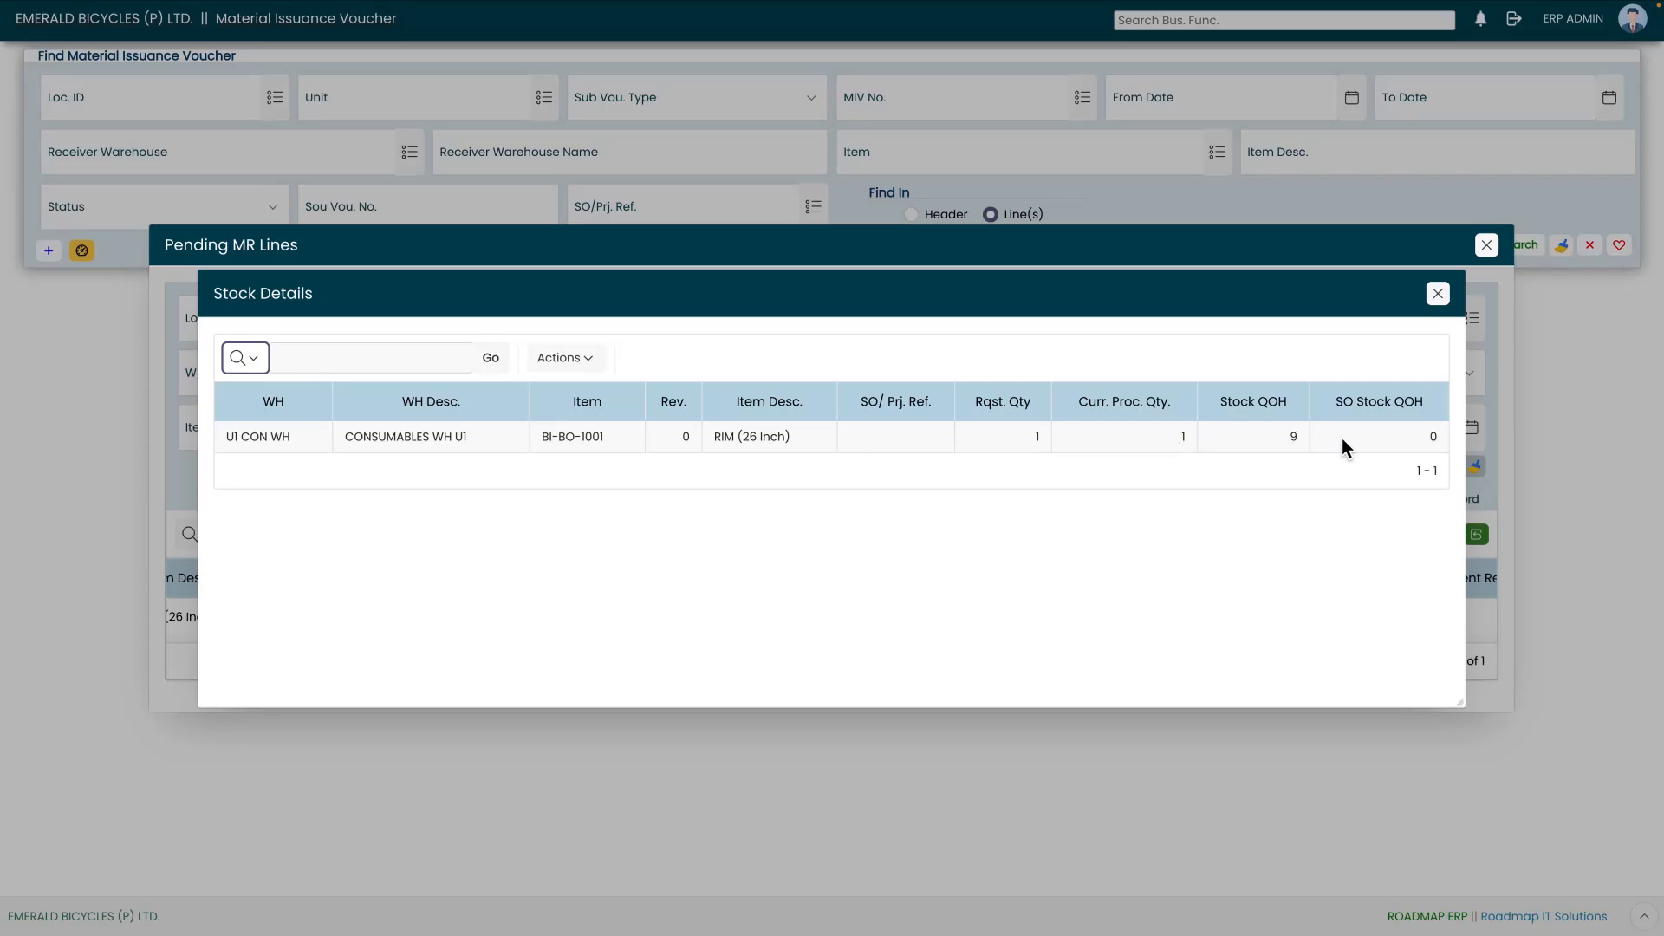
pyautogui.click(1437, 294)
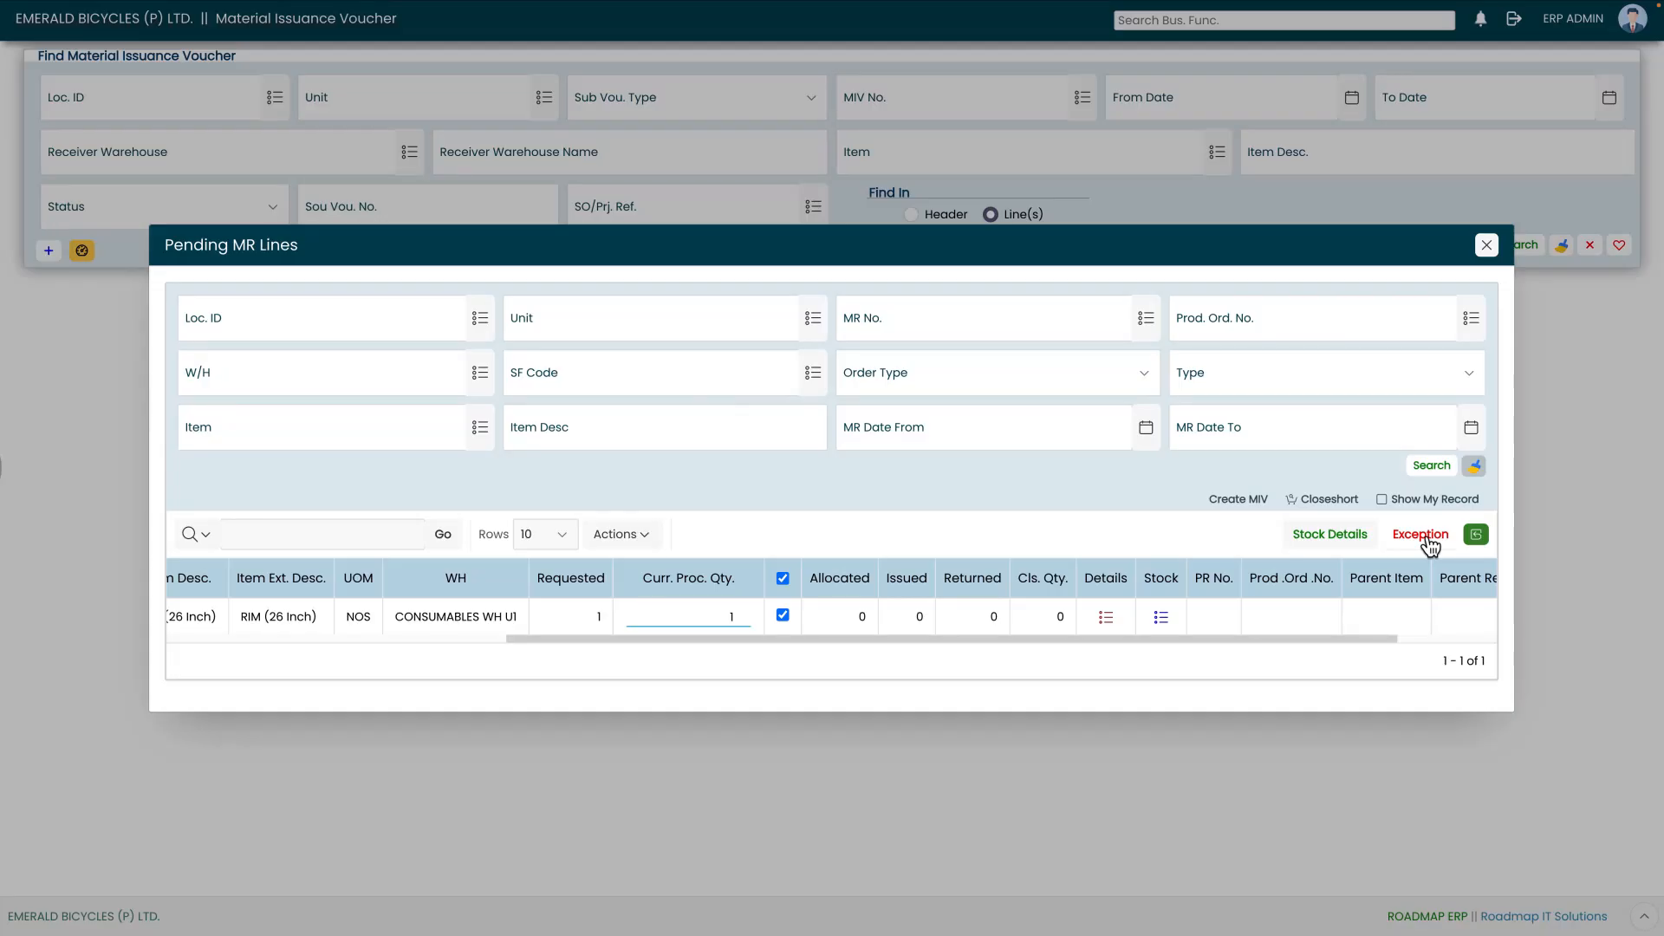
pyautogui.click(1236, 502)
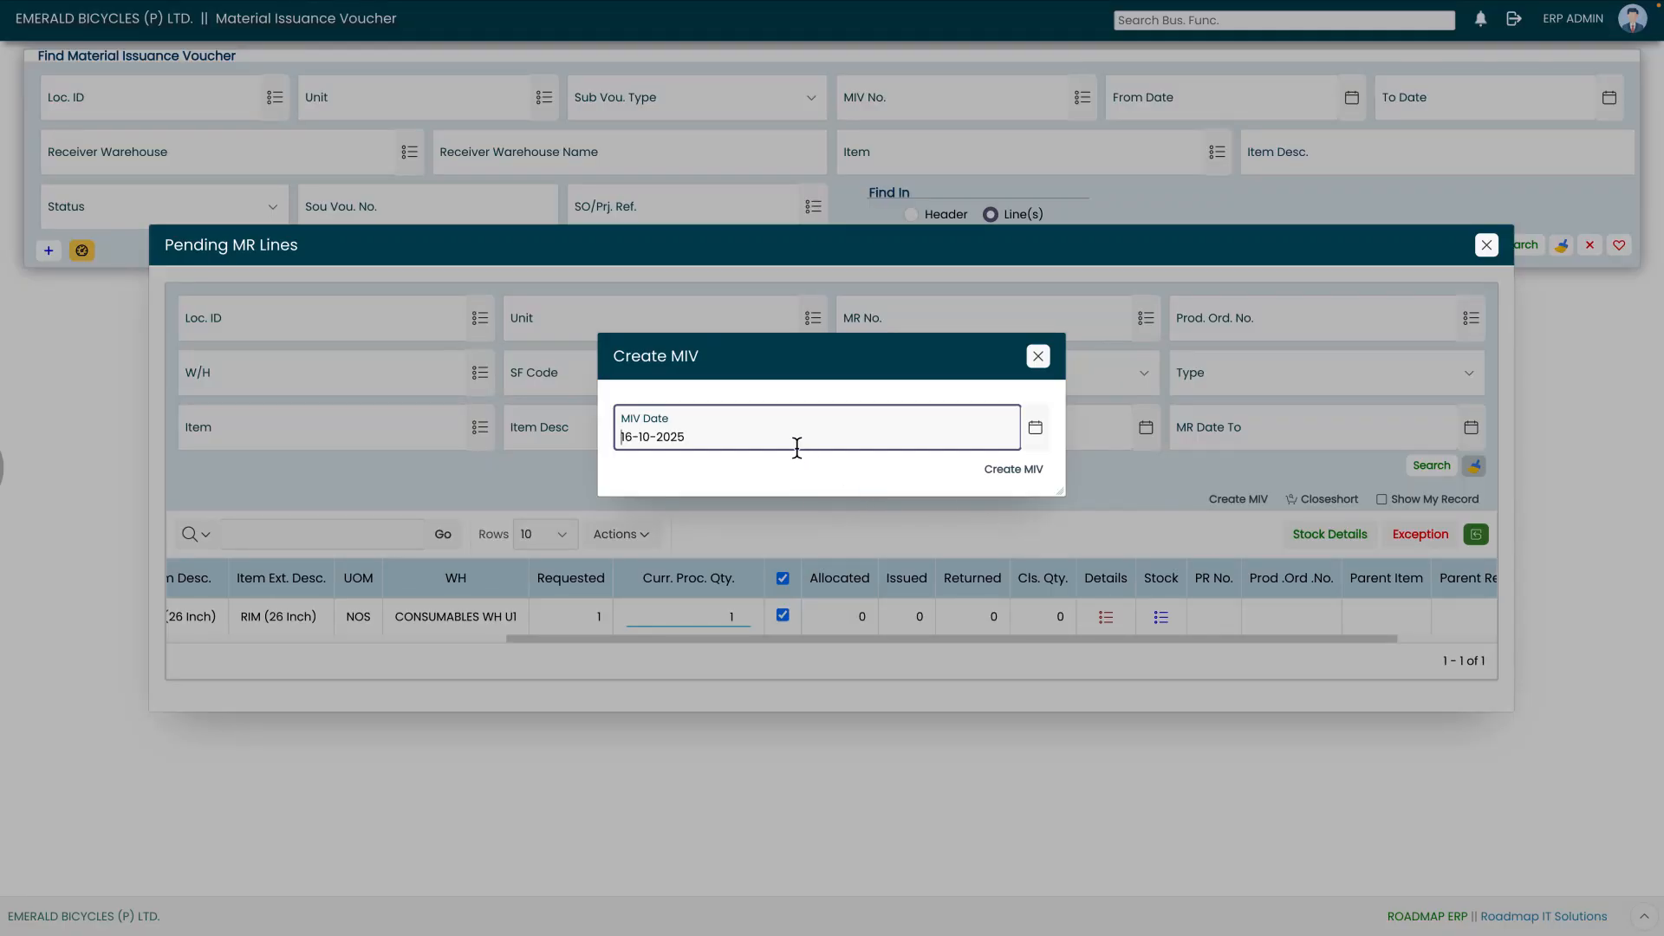
pyautogui.click(1022, 472)
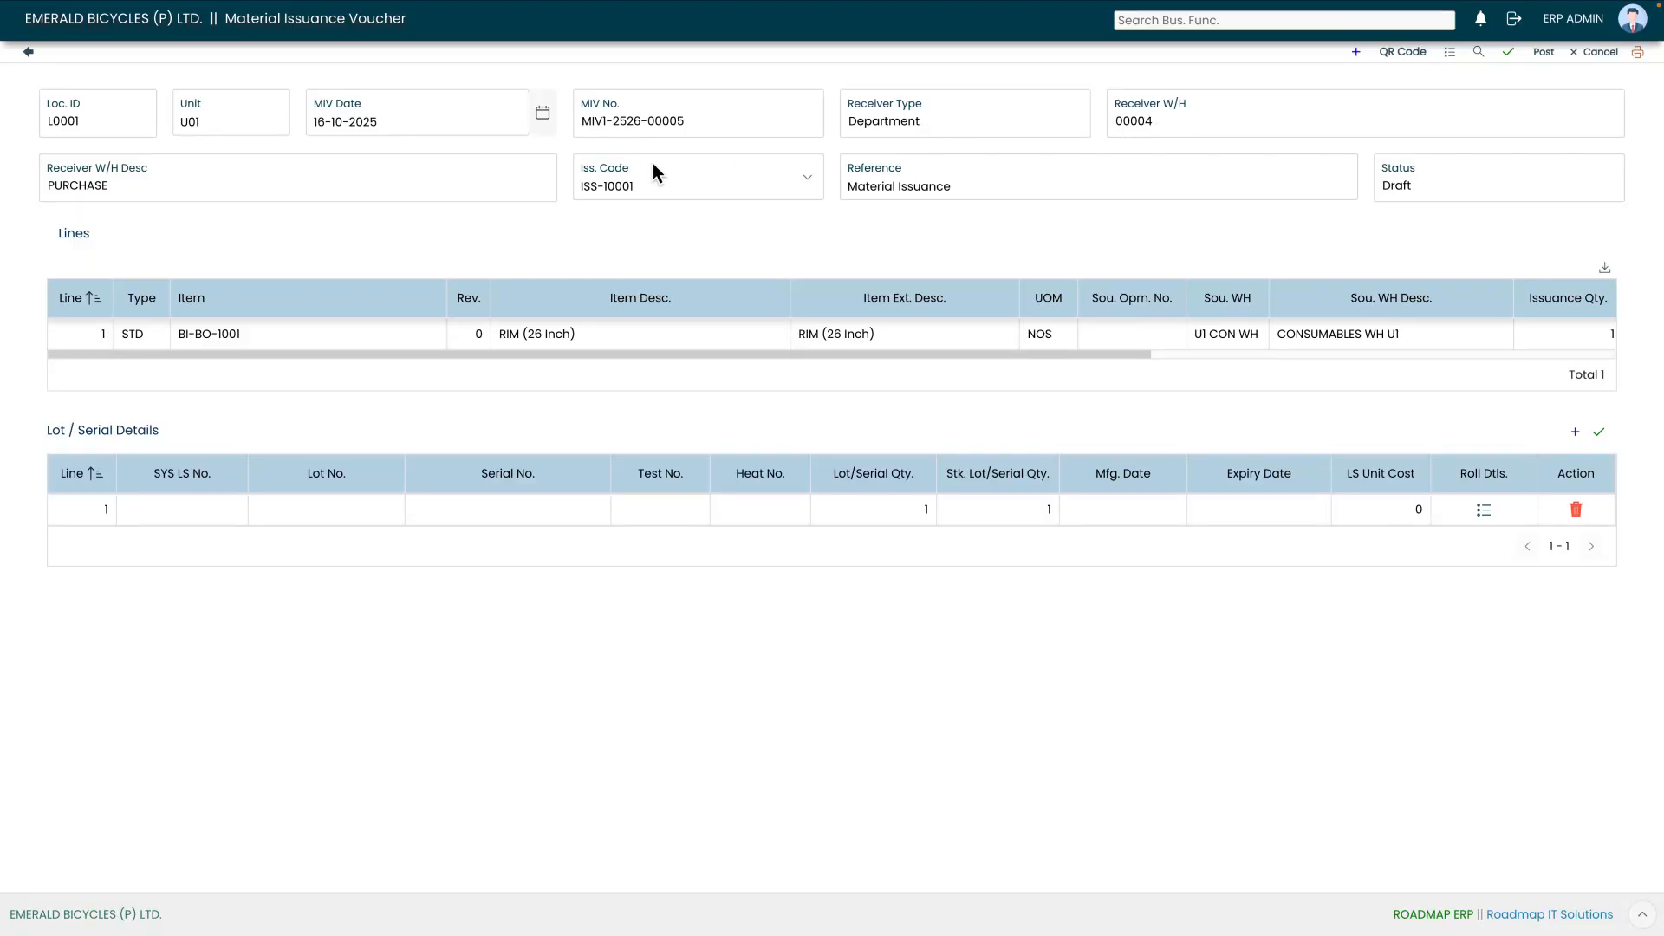
# Review the draft voucher's rim line across all its columns and post the material issuance voucher
pyautogui.moveTo(950, 357); pyautogui.dragTo(1243, 354)
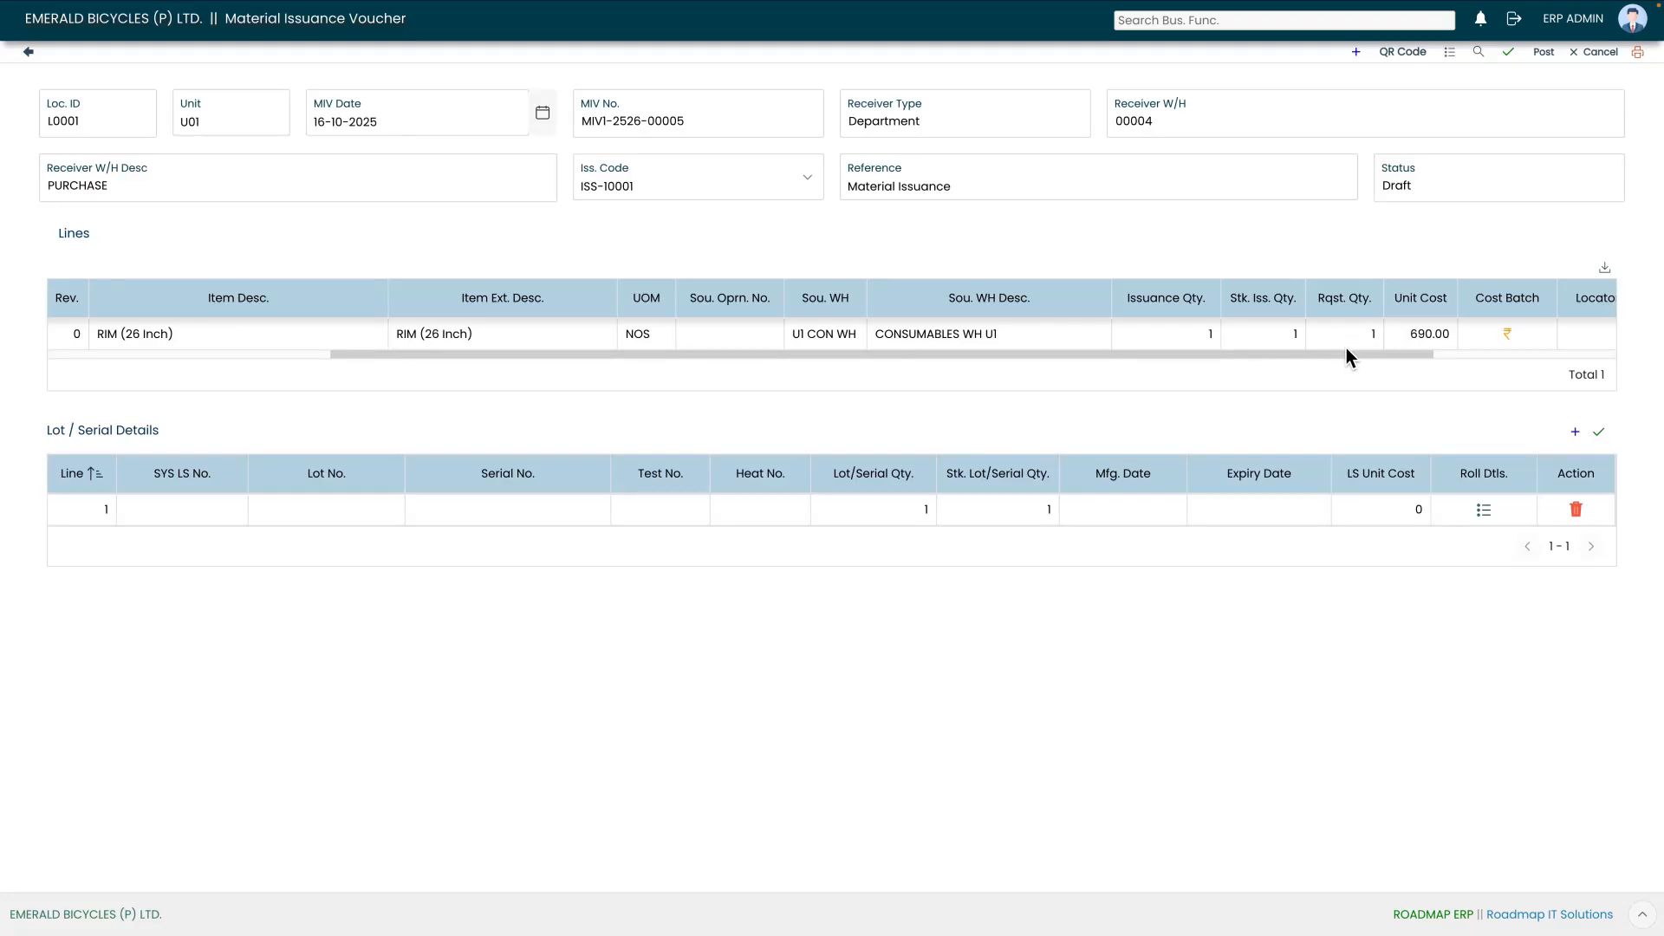
pyautogui.hscroll(3, 1346, 347)
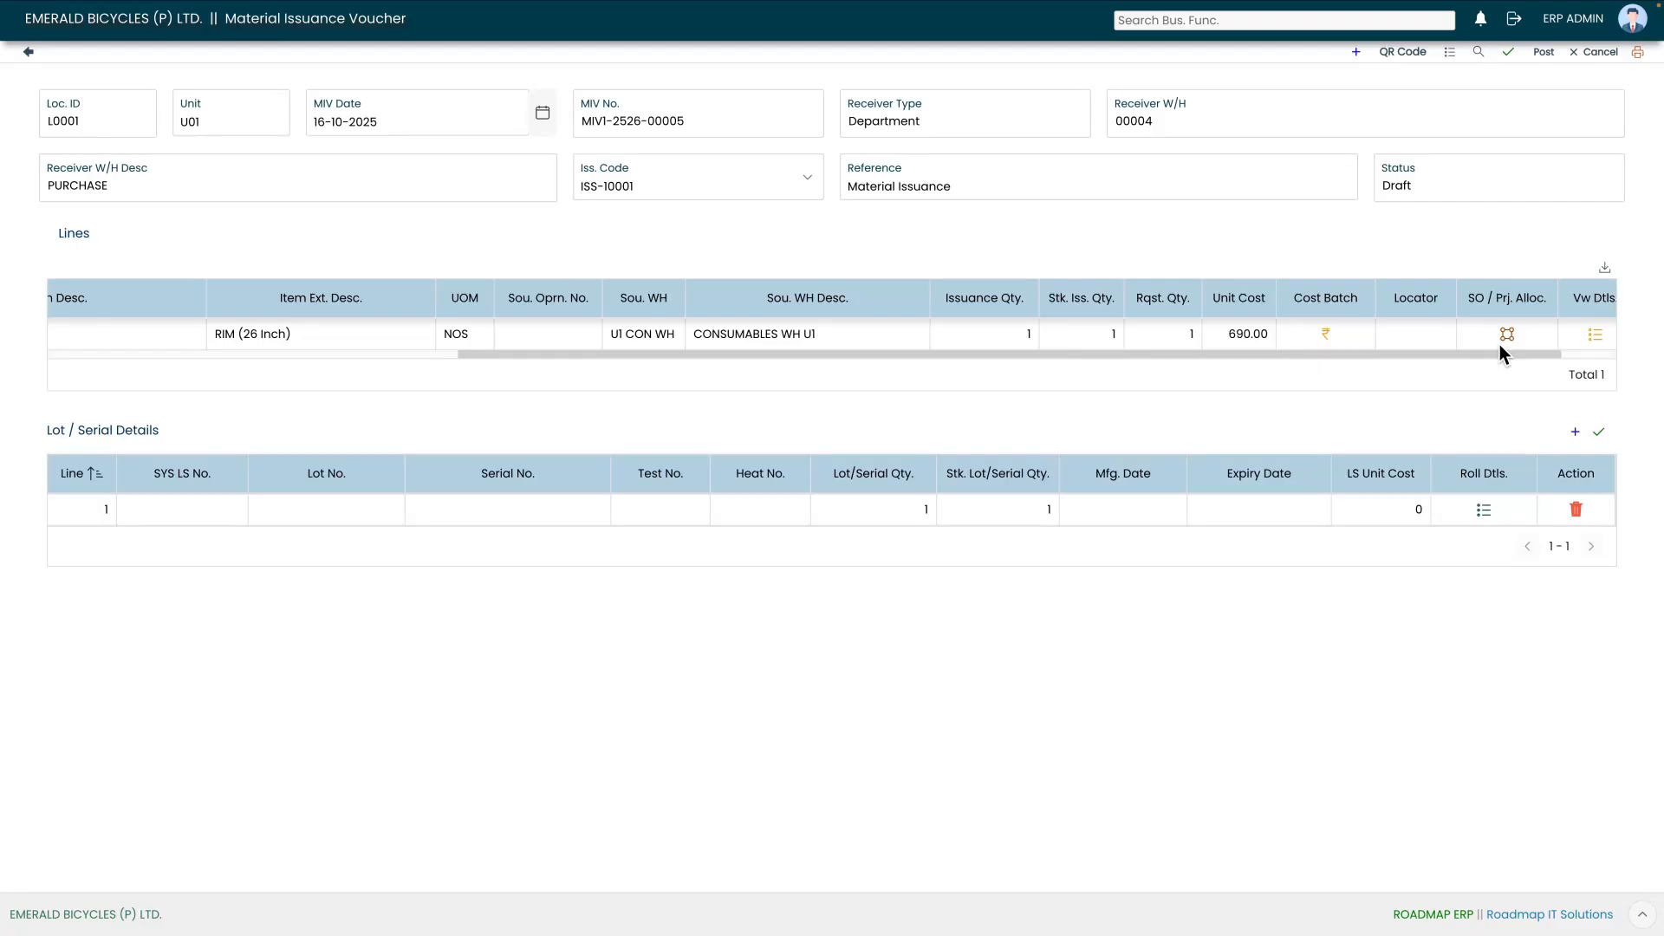
pyautogui.moveTo(1500, 347); pyautogui.dragTo(726, 417)
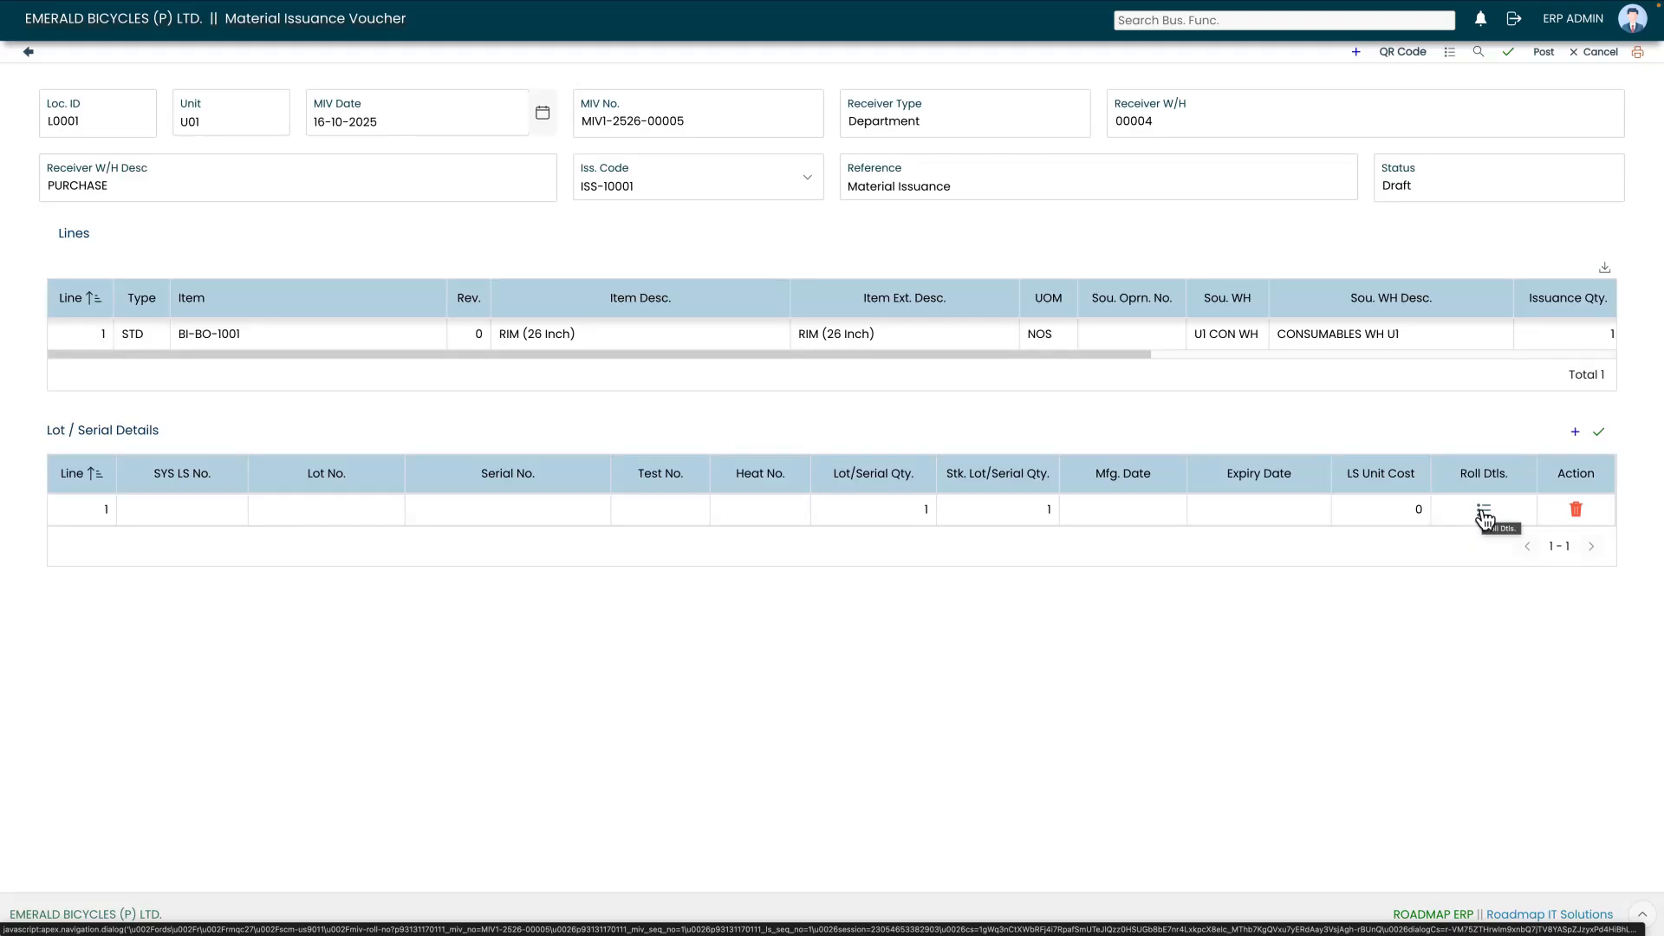
pyautogui.click(1543, 54)
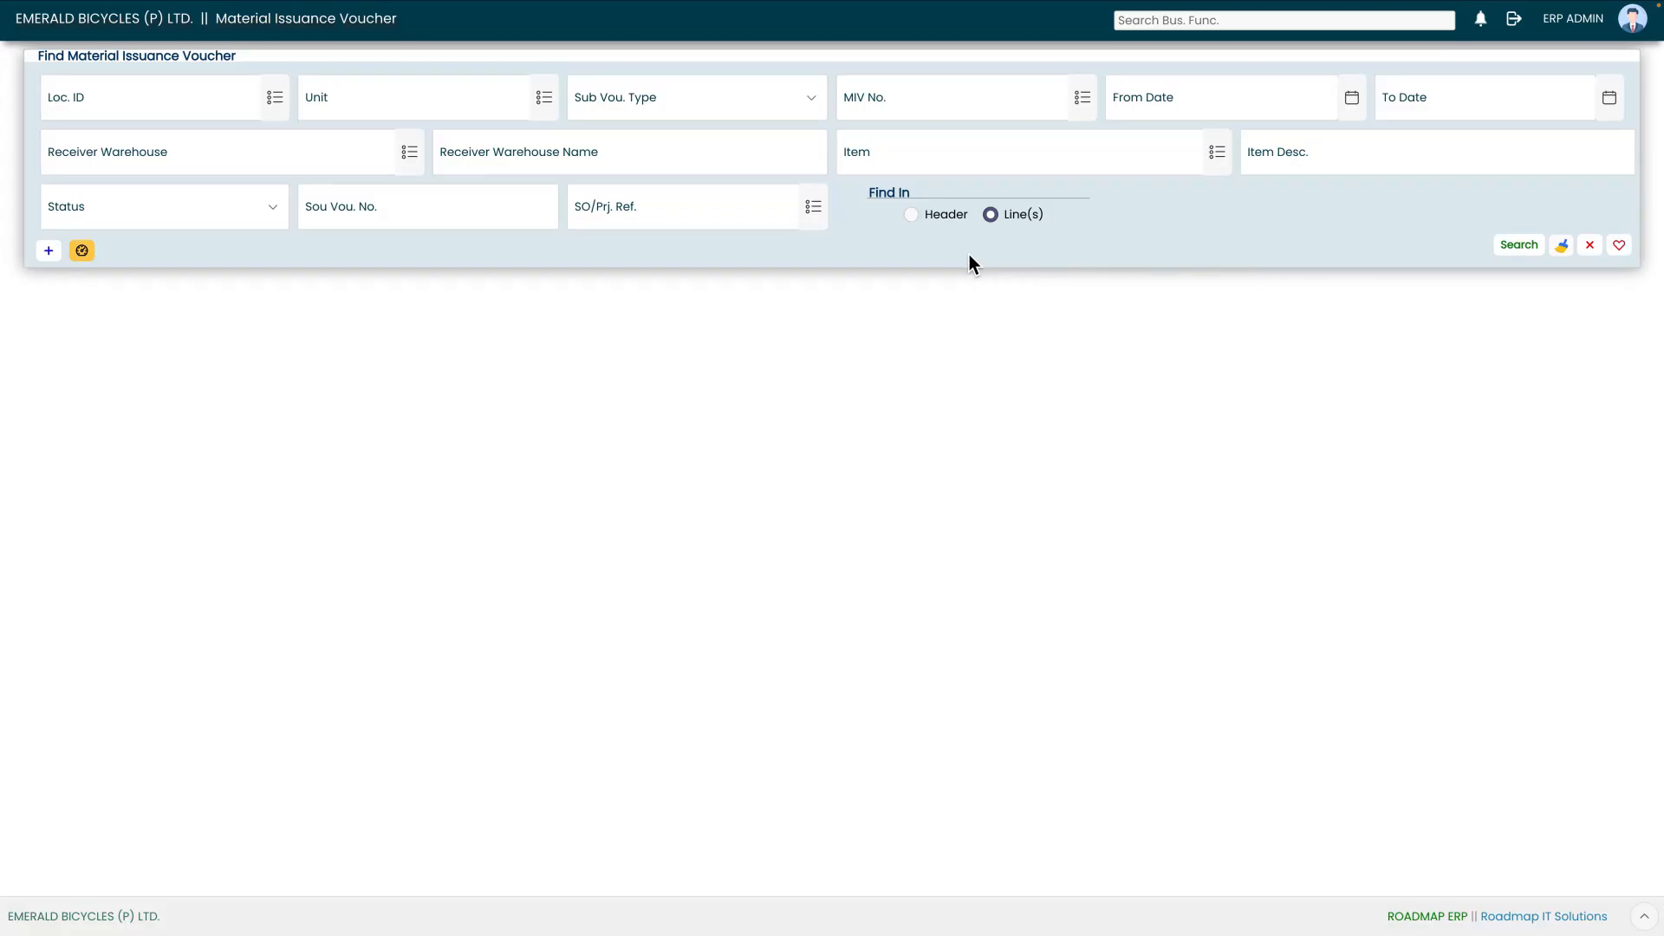
pyautogui.click(1088, 101)
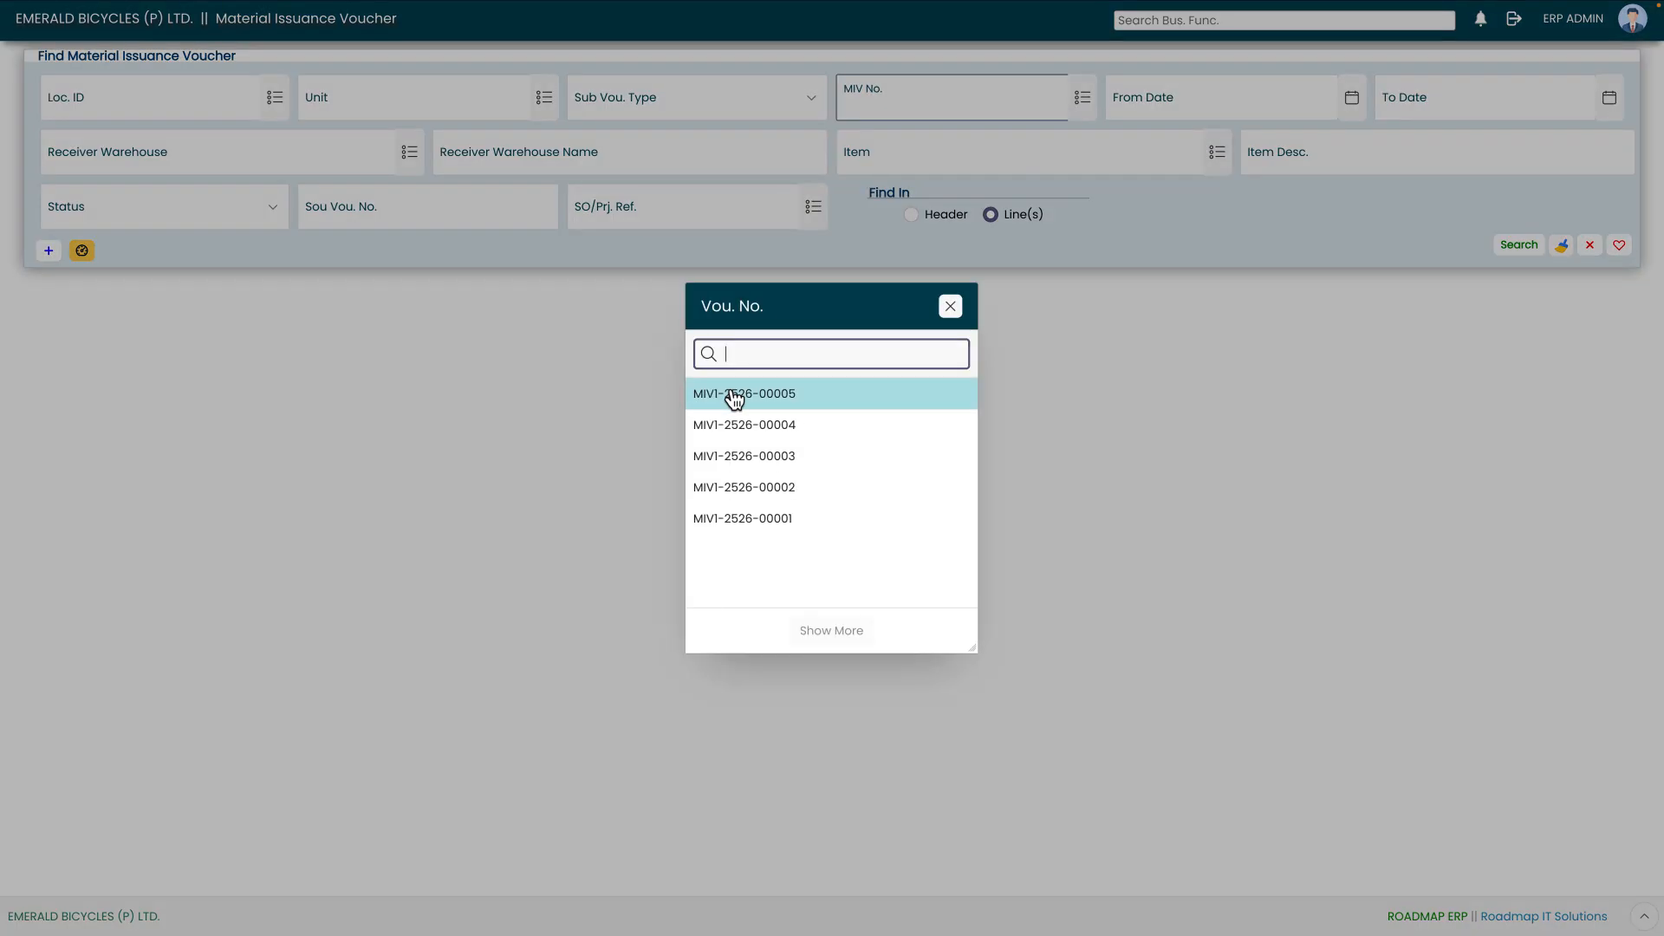
pyautogui.click(735, 395)
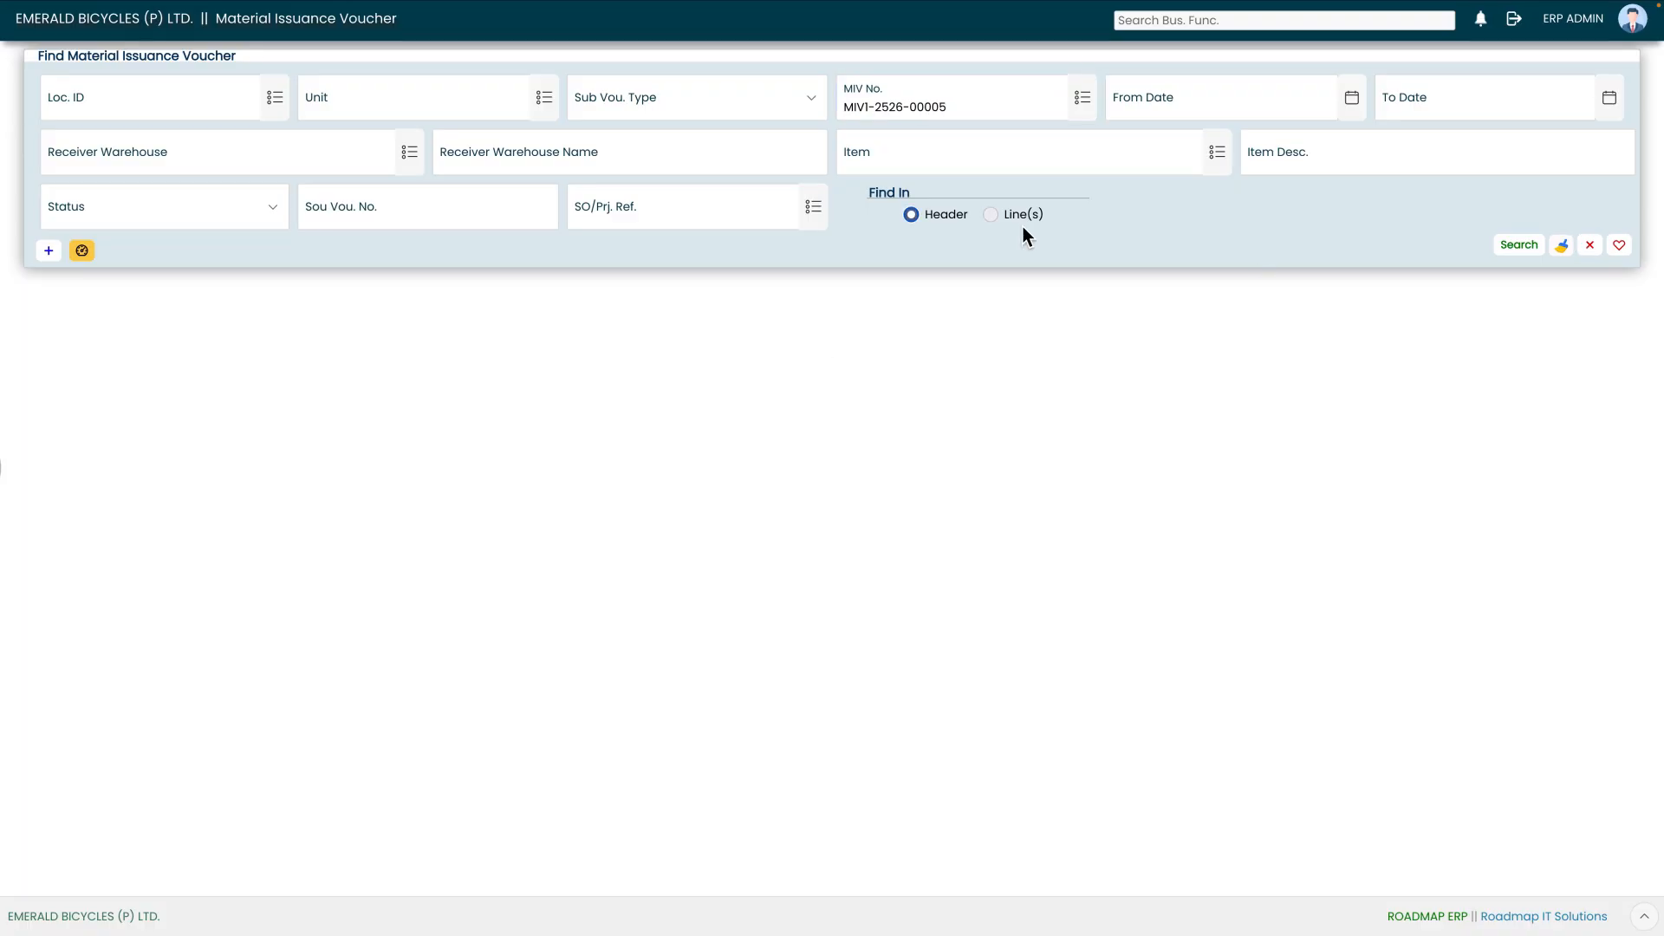
pyautogui.click(1515, 249)
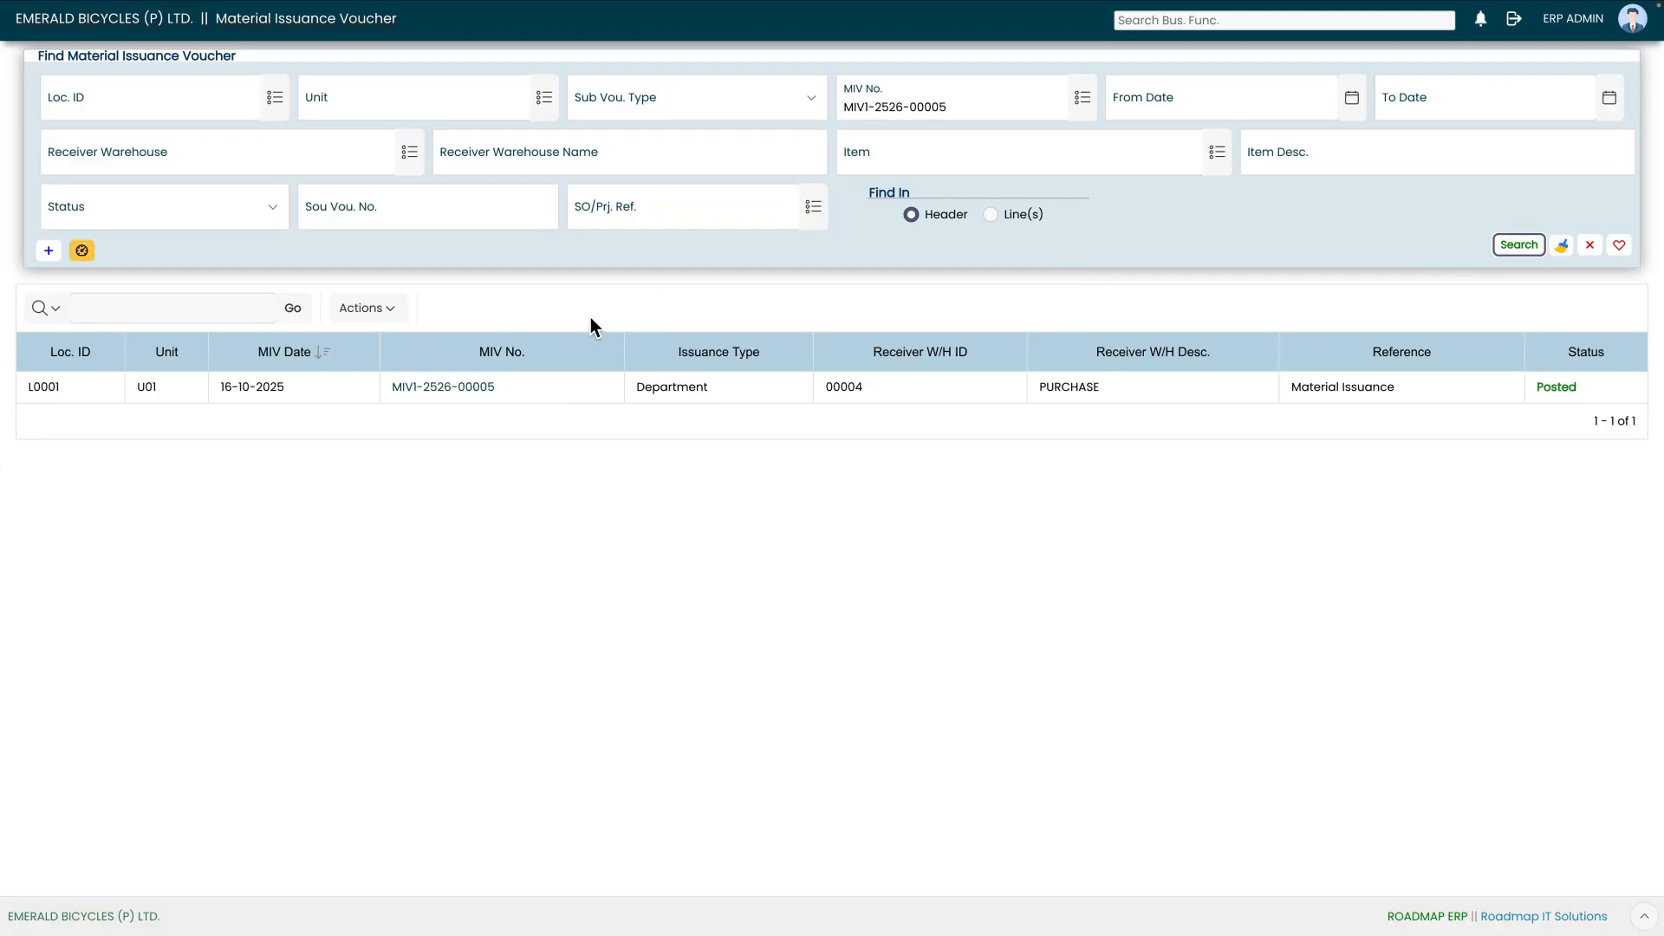
pyautogui.click(443, 389)
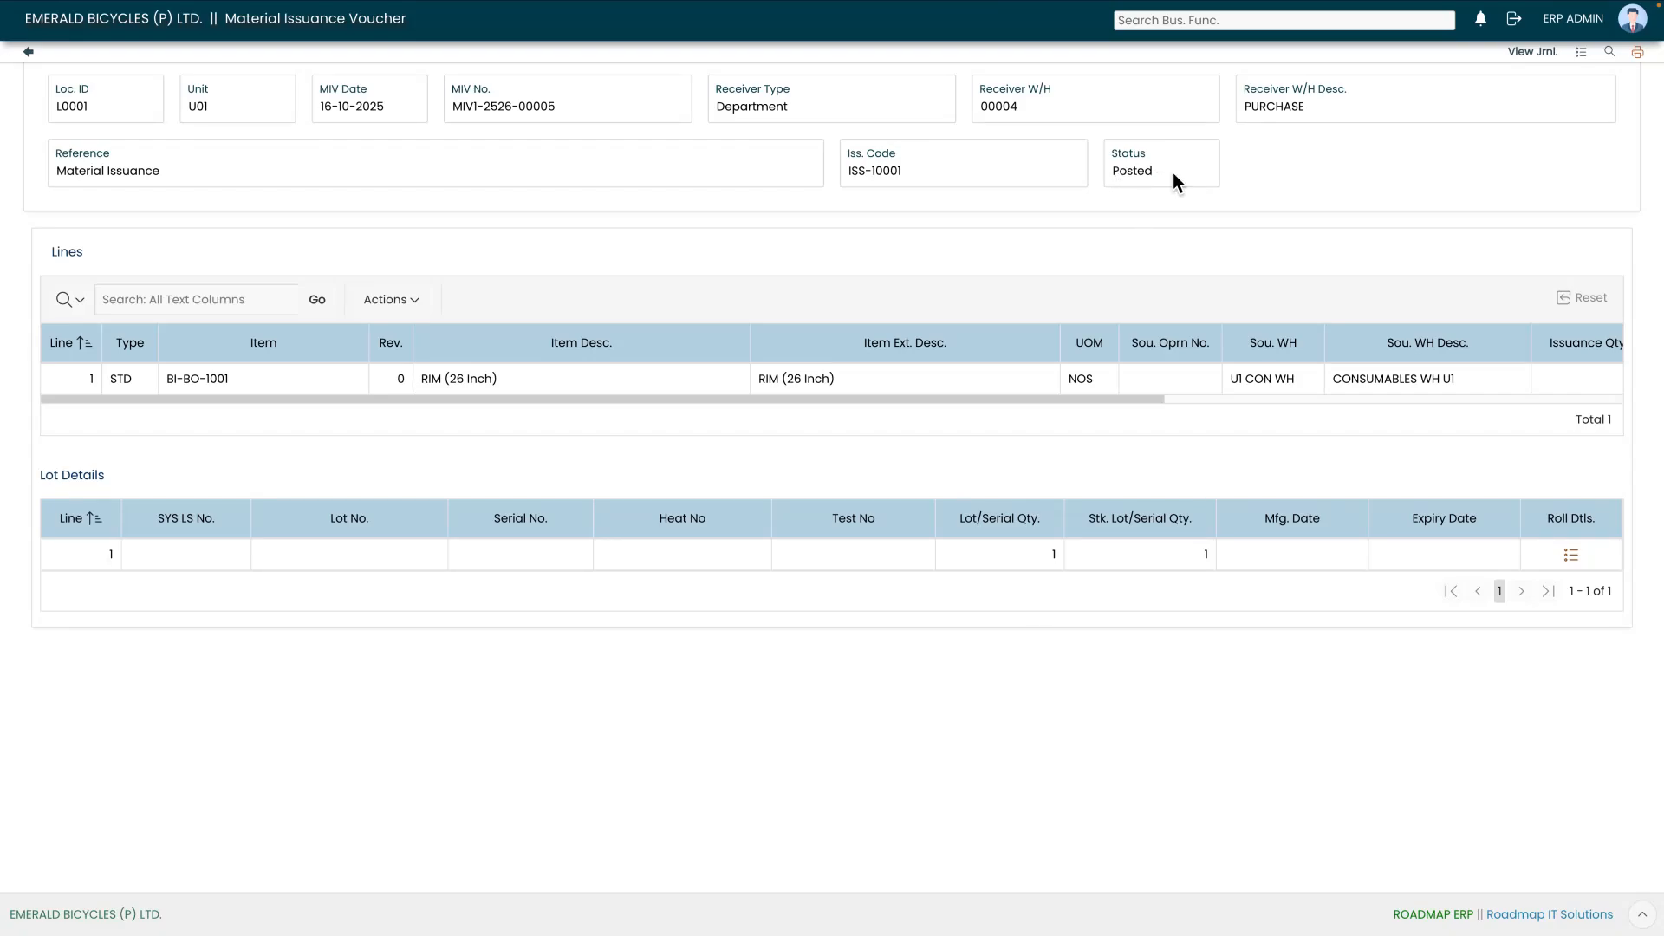
pyautogui.click(1637, 53)
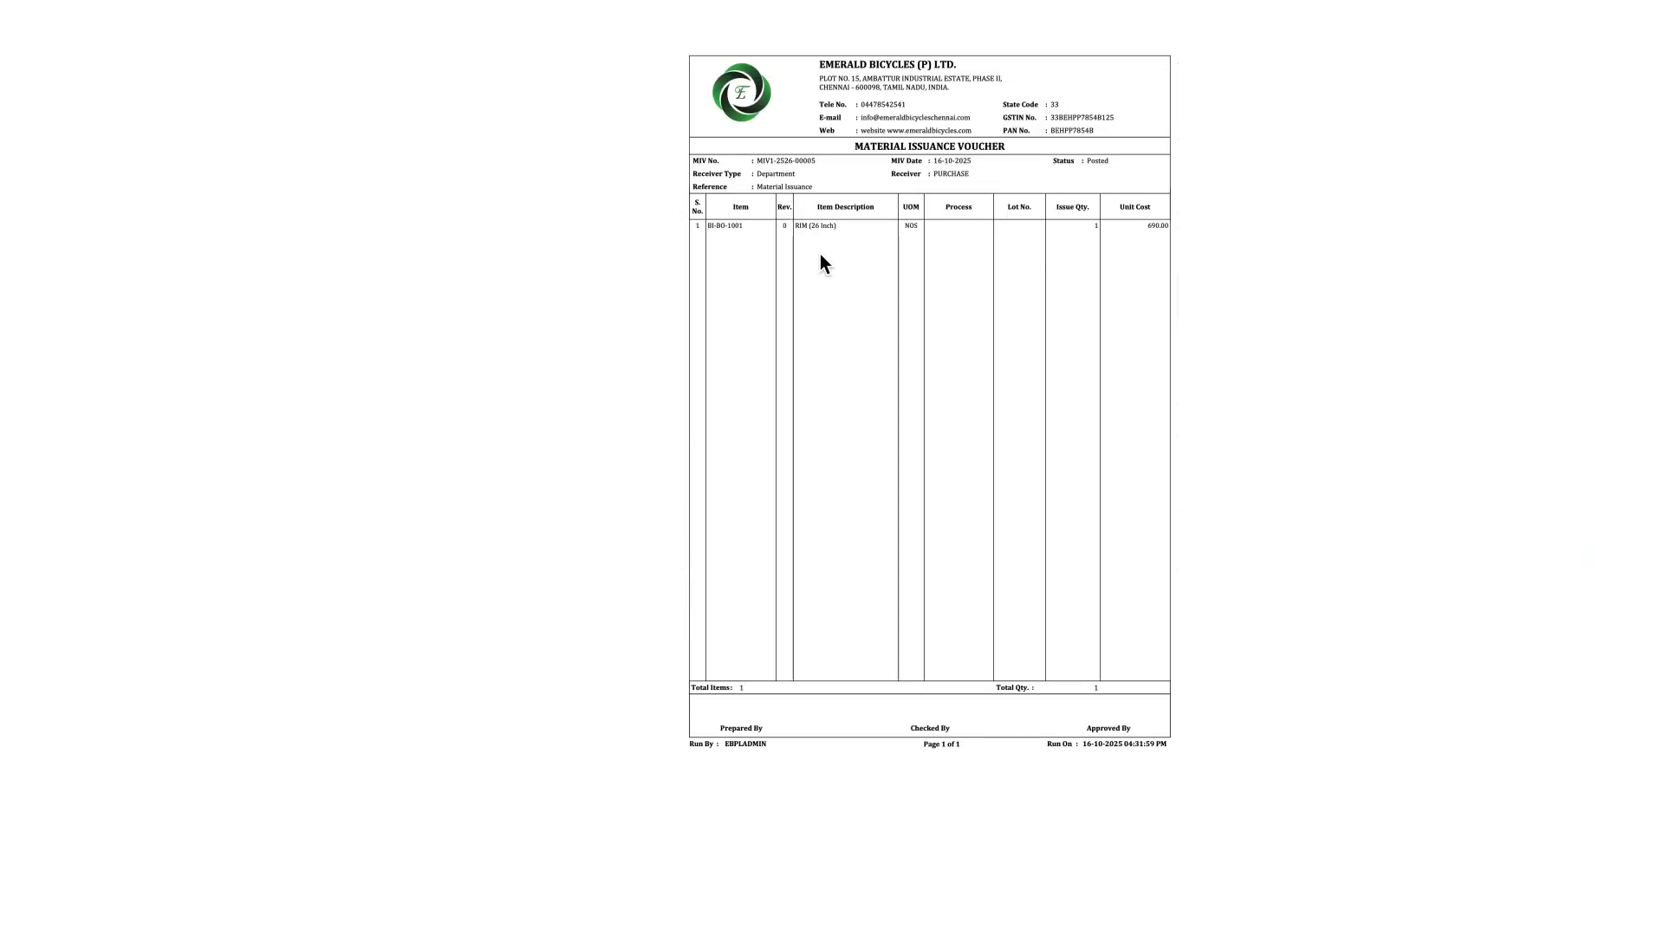